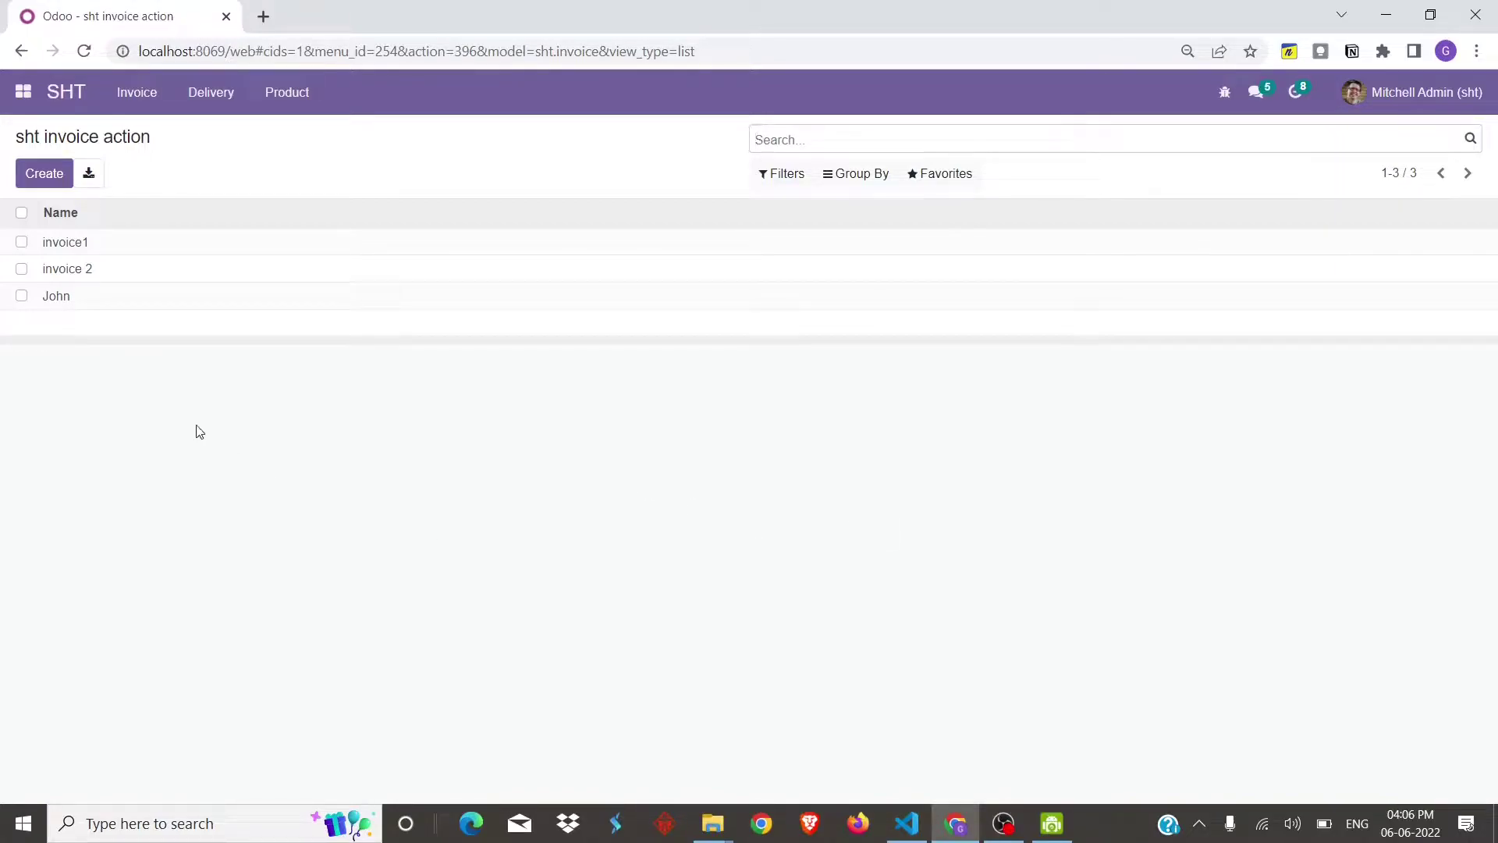
- Create a new invoice for ABC Ltd with the pasted address, dated 06/06/2022
click(44, 174)
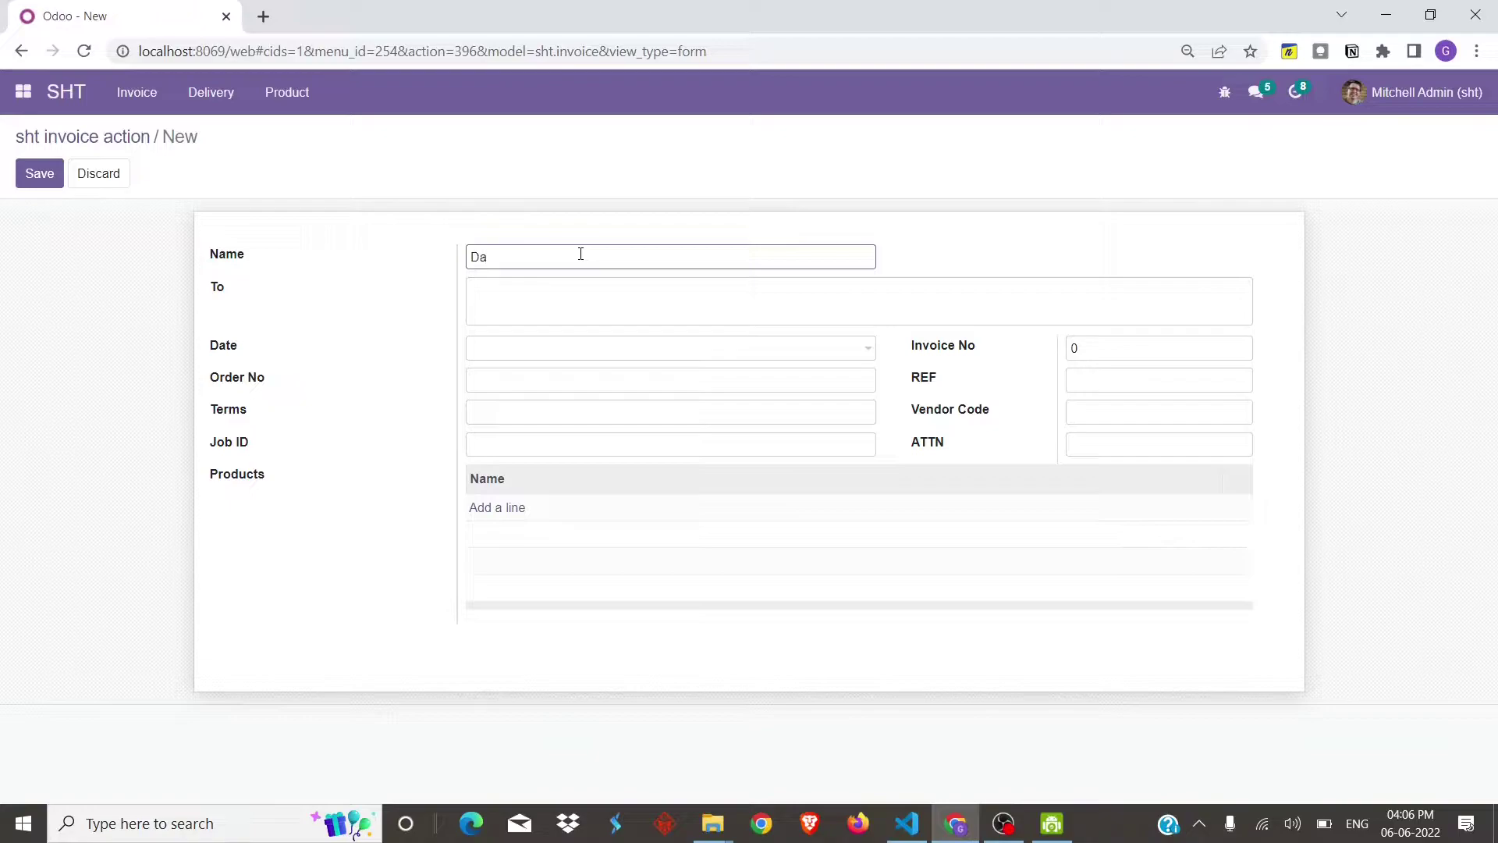
click(547, 294)
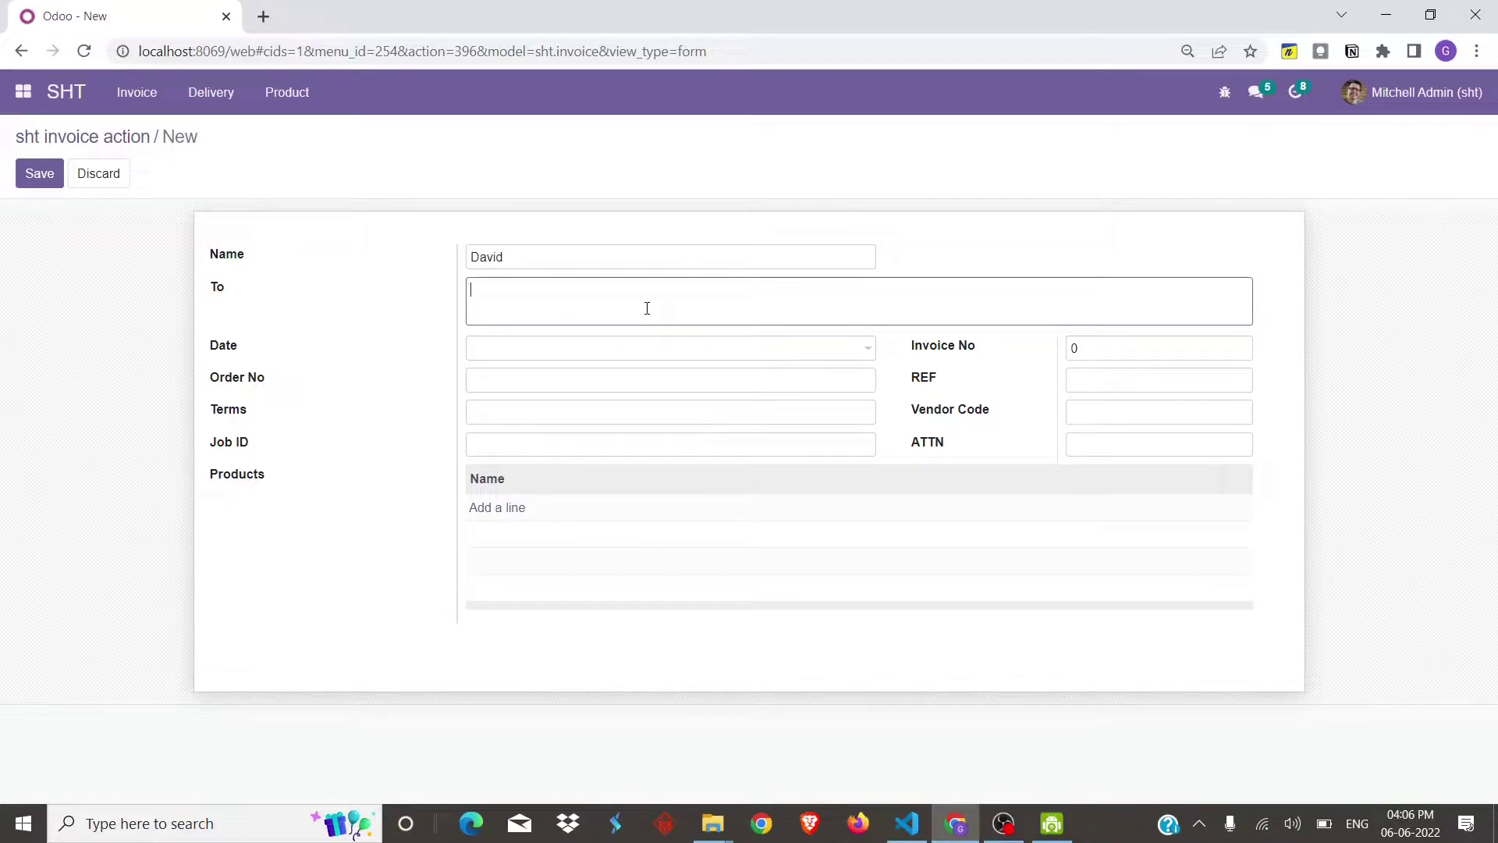
text(ABC Ltd)
text(ShangHai CP Int'l Ship Management & Broker Co. Ltd, No.39 Lane 119 Yong He Road, Shanghai , China 200072)
click(629, 362)
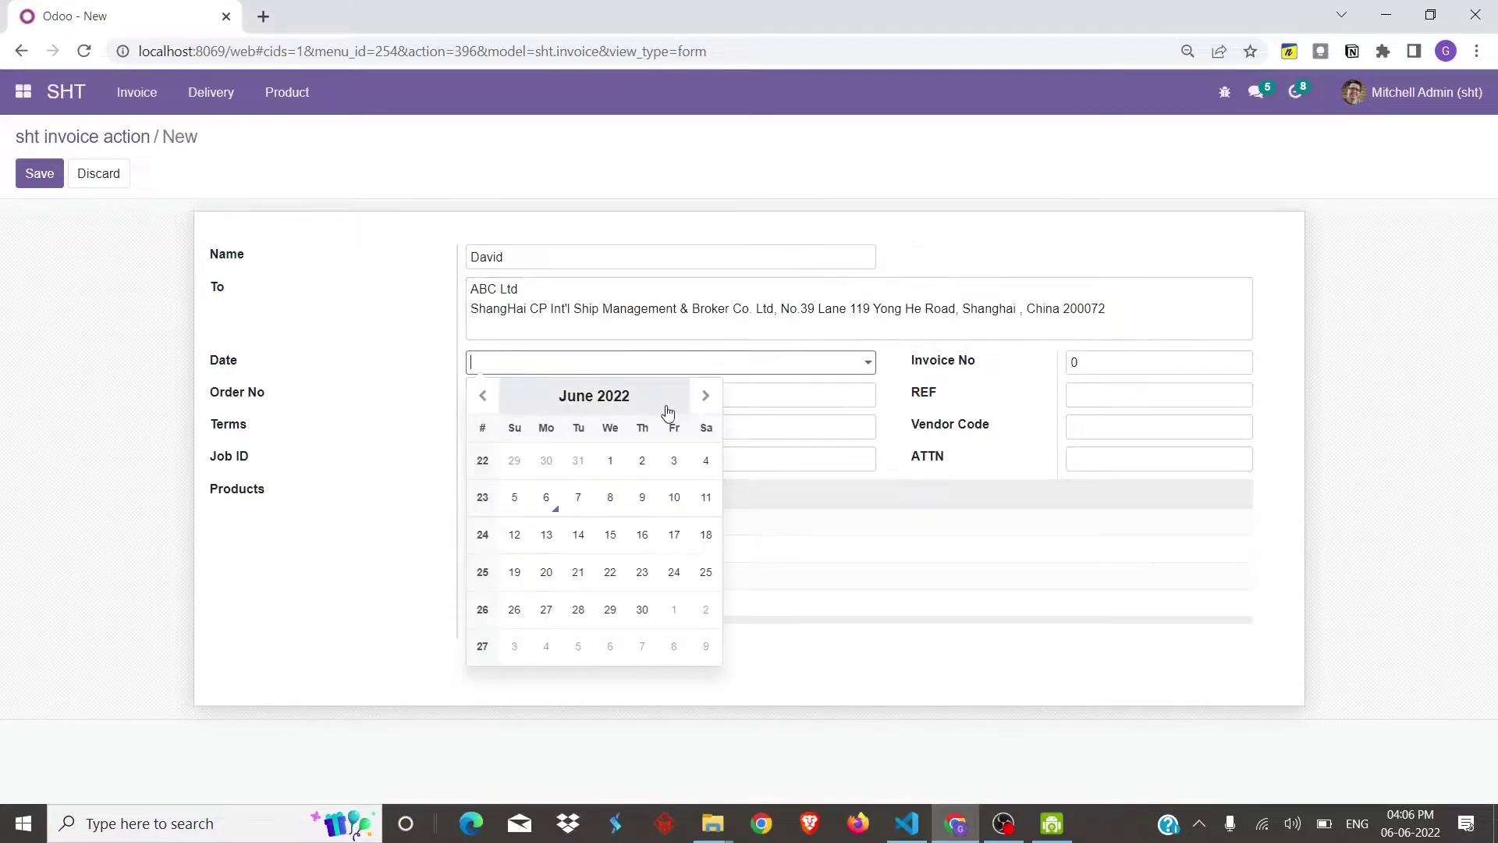
click(545, 500)
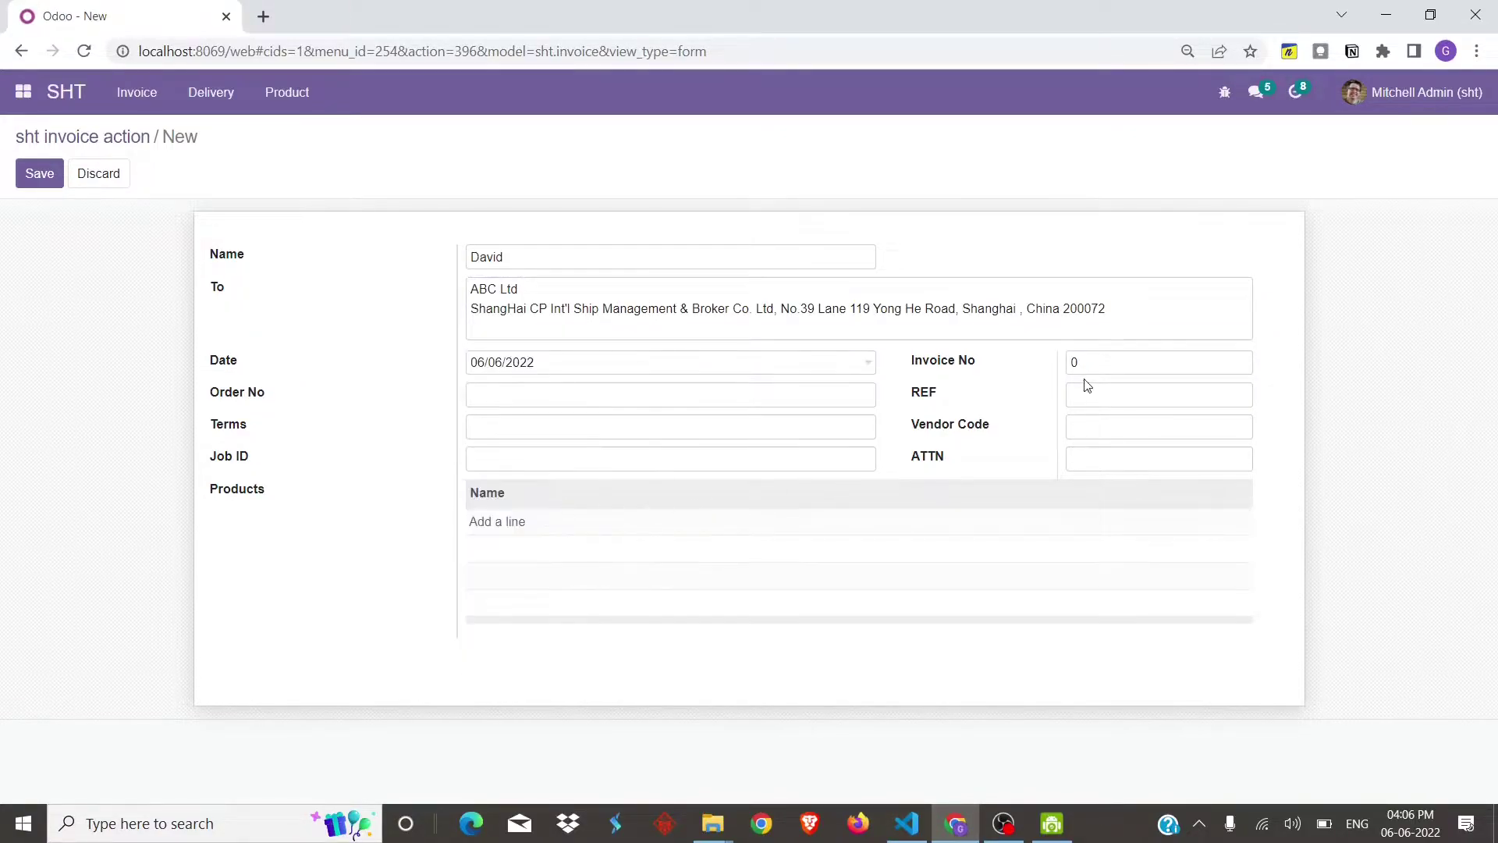
- Enter invoice 123, order 456, REF 556, terms, vendor code V456, job J256 and ATTN NA
click(1154, 365)
click(745, 392)
text(456)
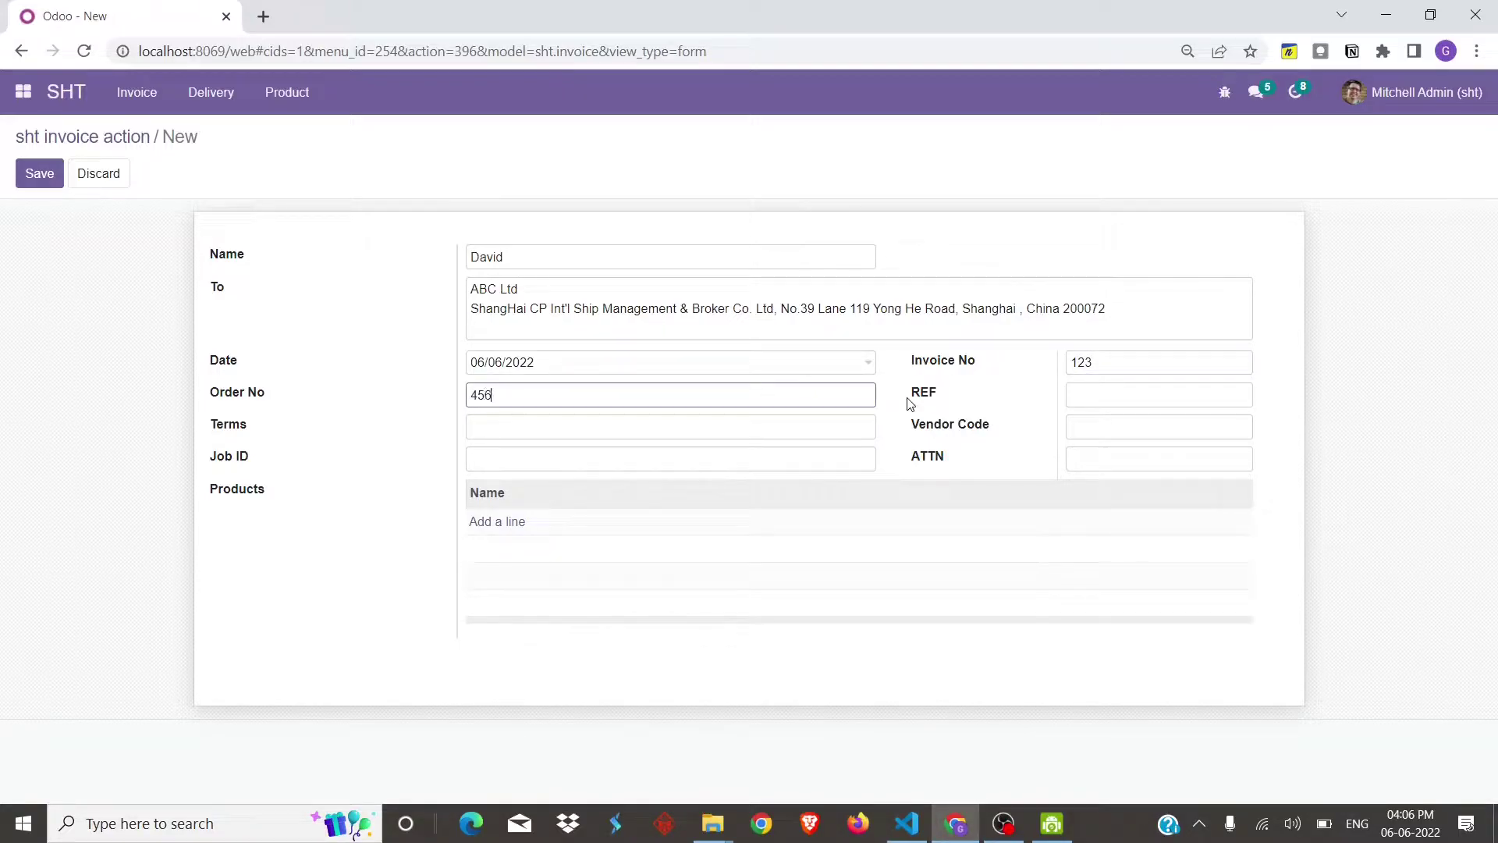
click(909, 396)
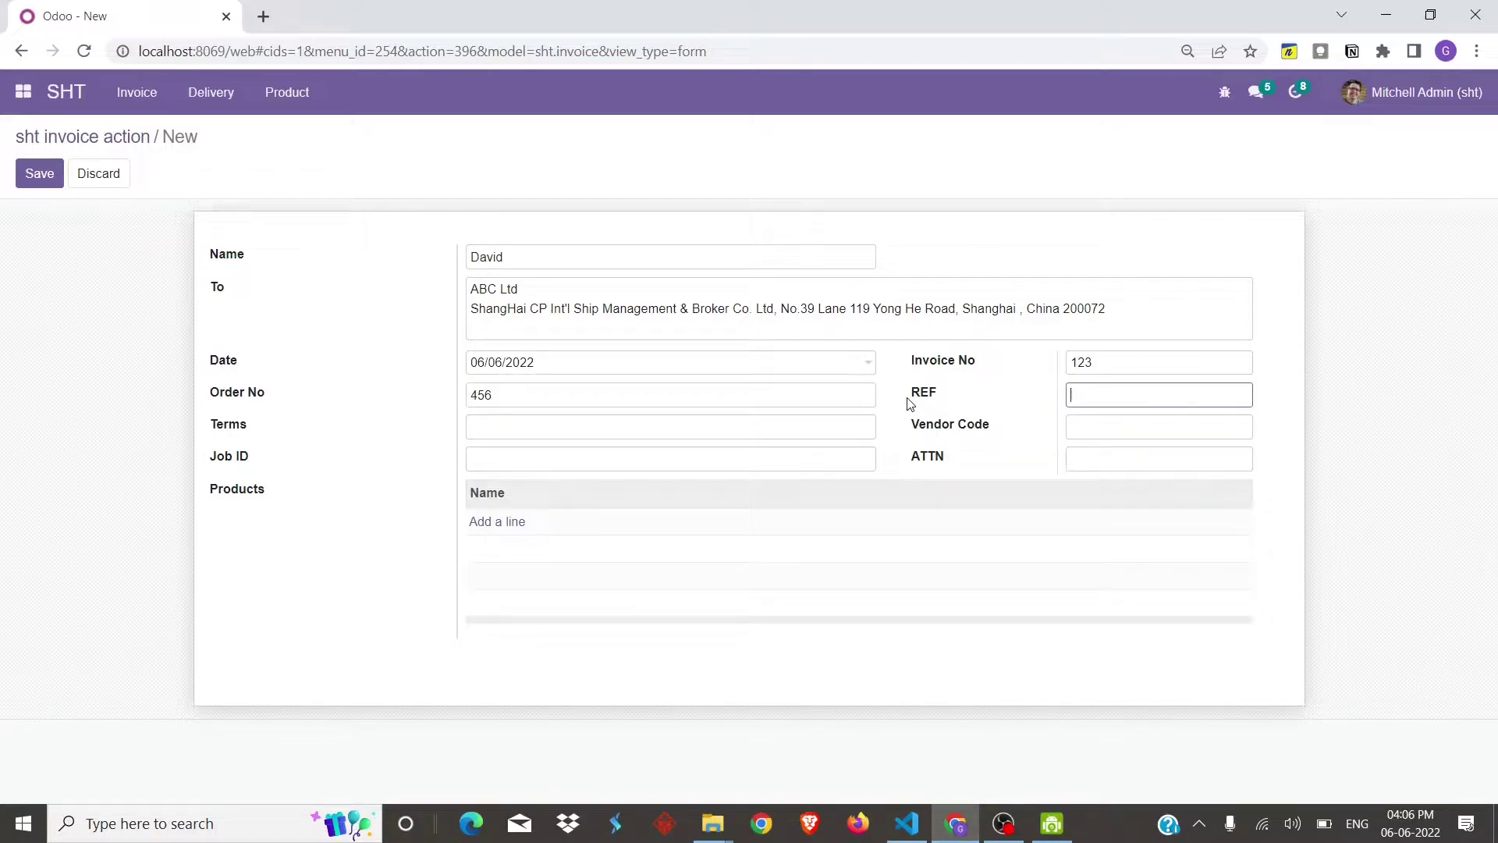
text(556)
key(Tab)
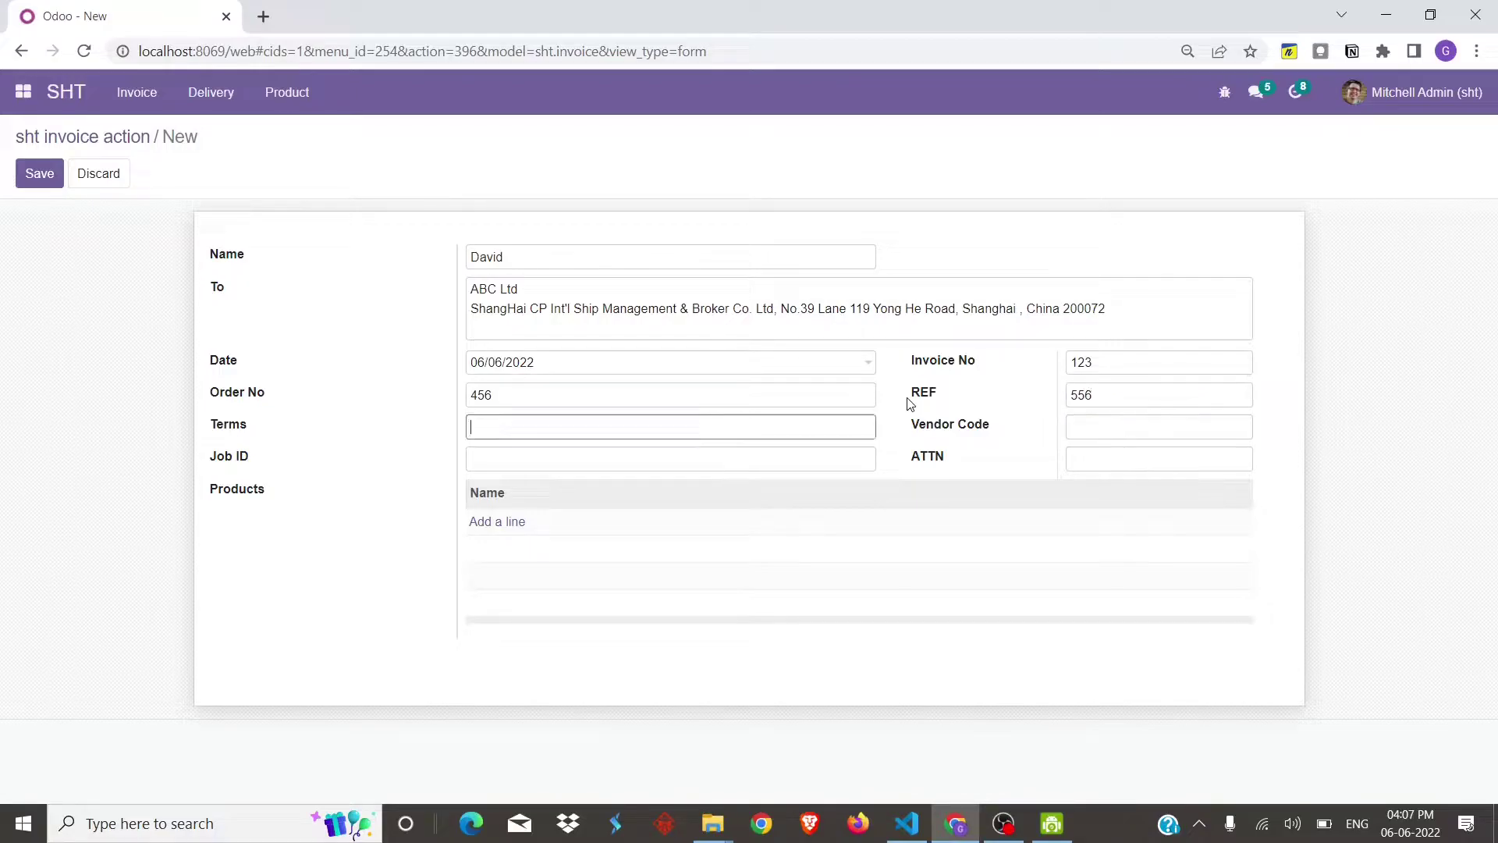
text(NA)
key(Tab)
text(V45)
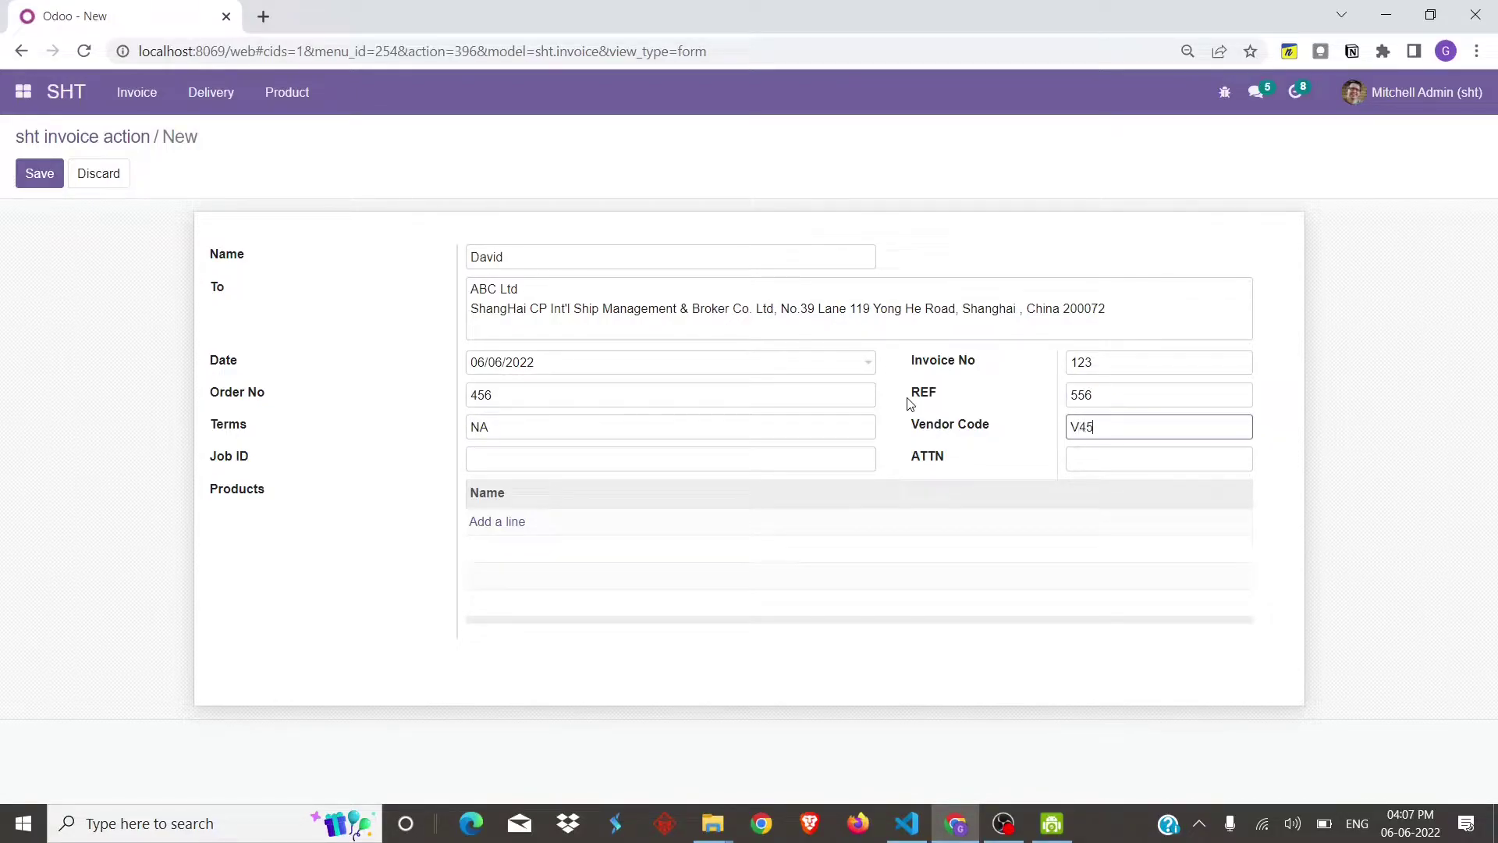
text(6)
key(Tab)
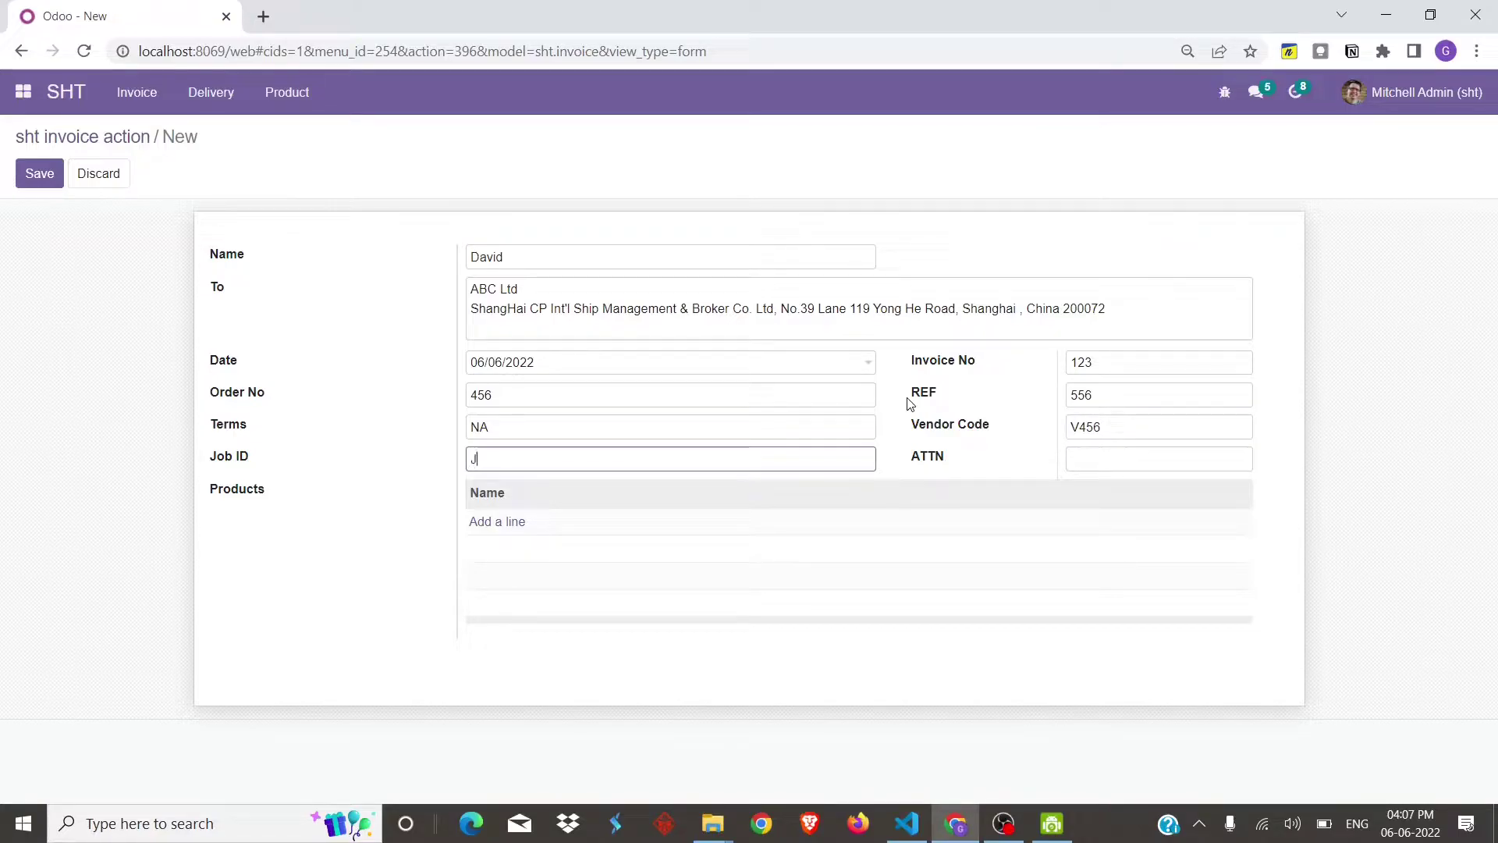
text(J256)
key(Tab)
text(NA)
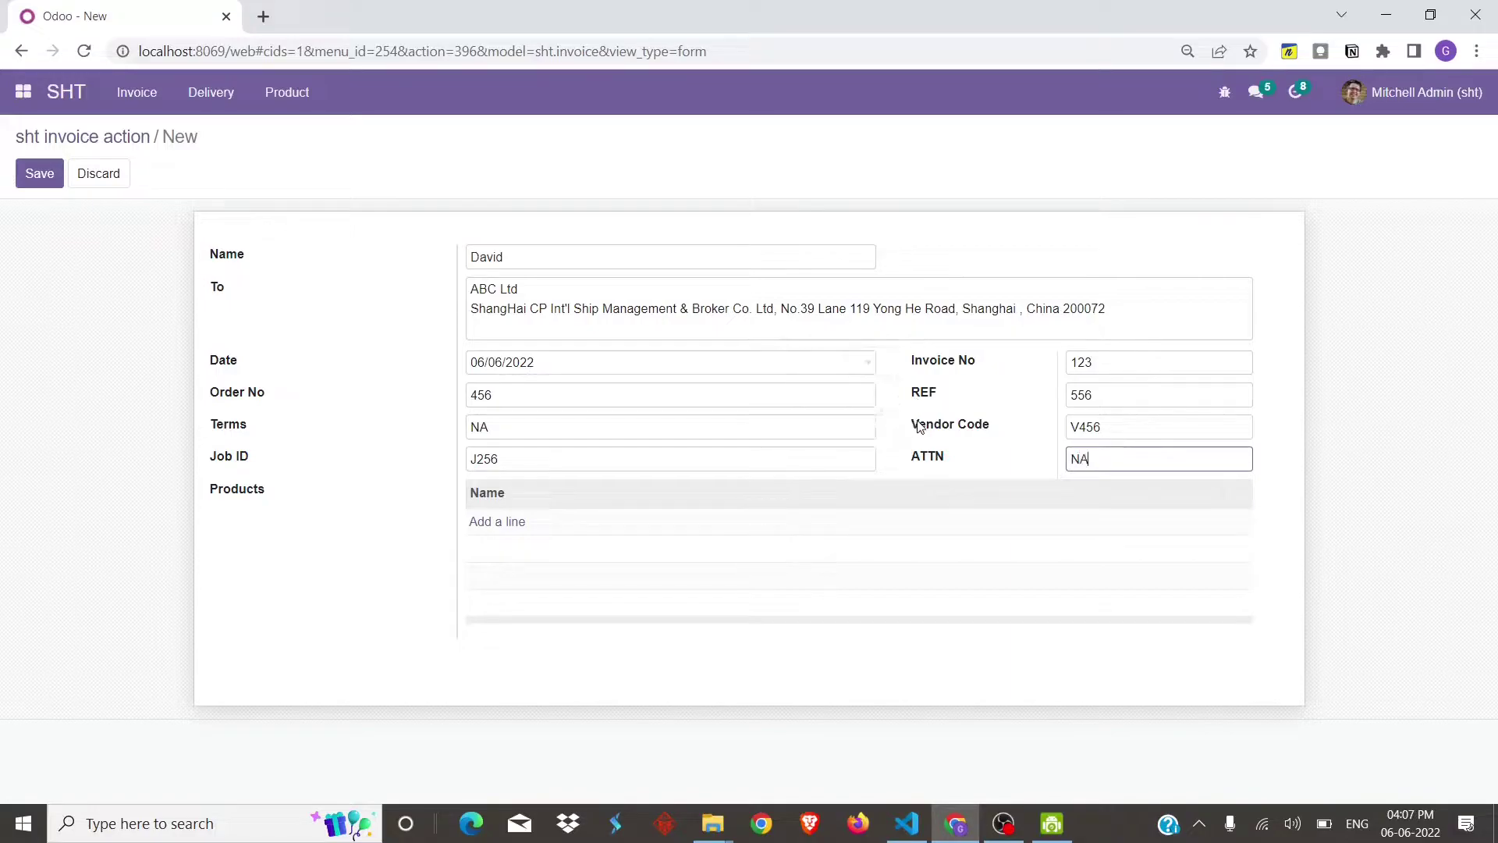
click(500, 522)
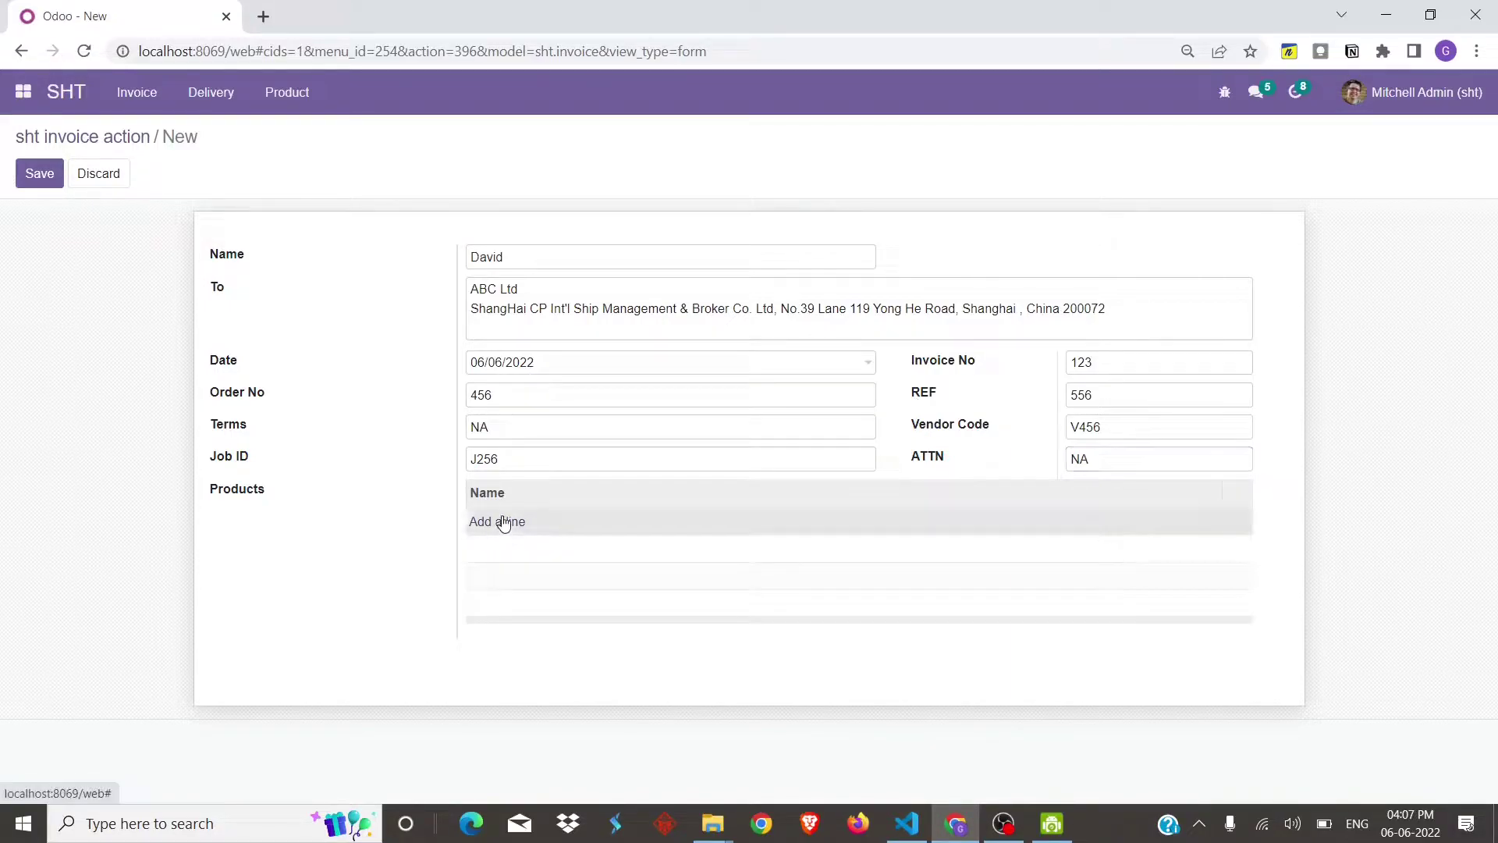
- Add a [DESK0006] Customizable Desk (Custom, Black) line: 'Custom Foldable Desk', unit price 200, quantity 4
click(632, 184)
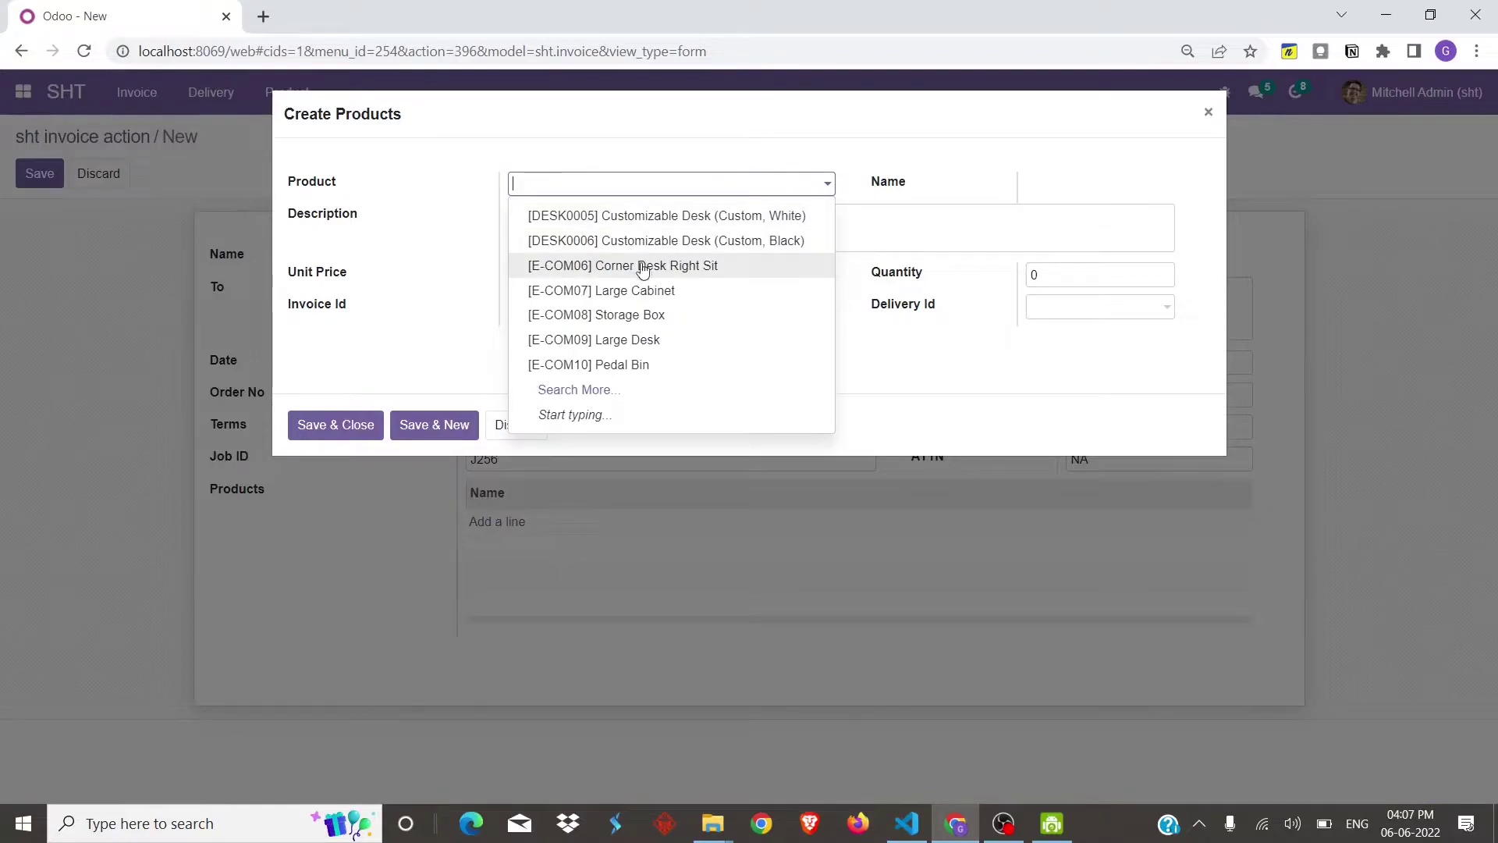
click(697, 240)
click(713, 224)
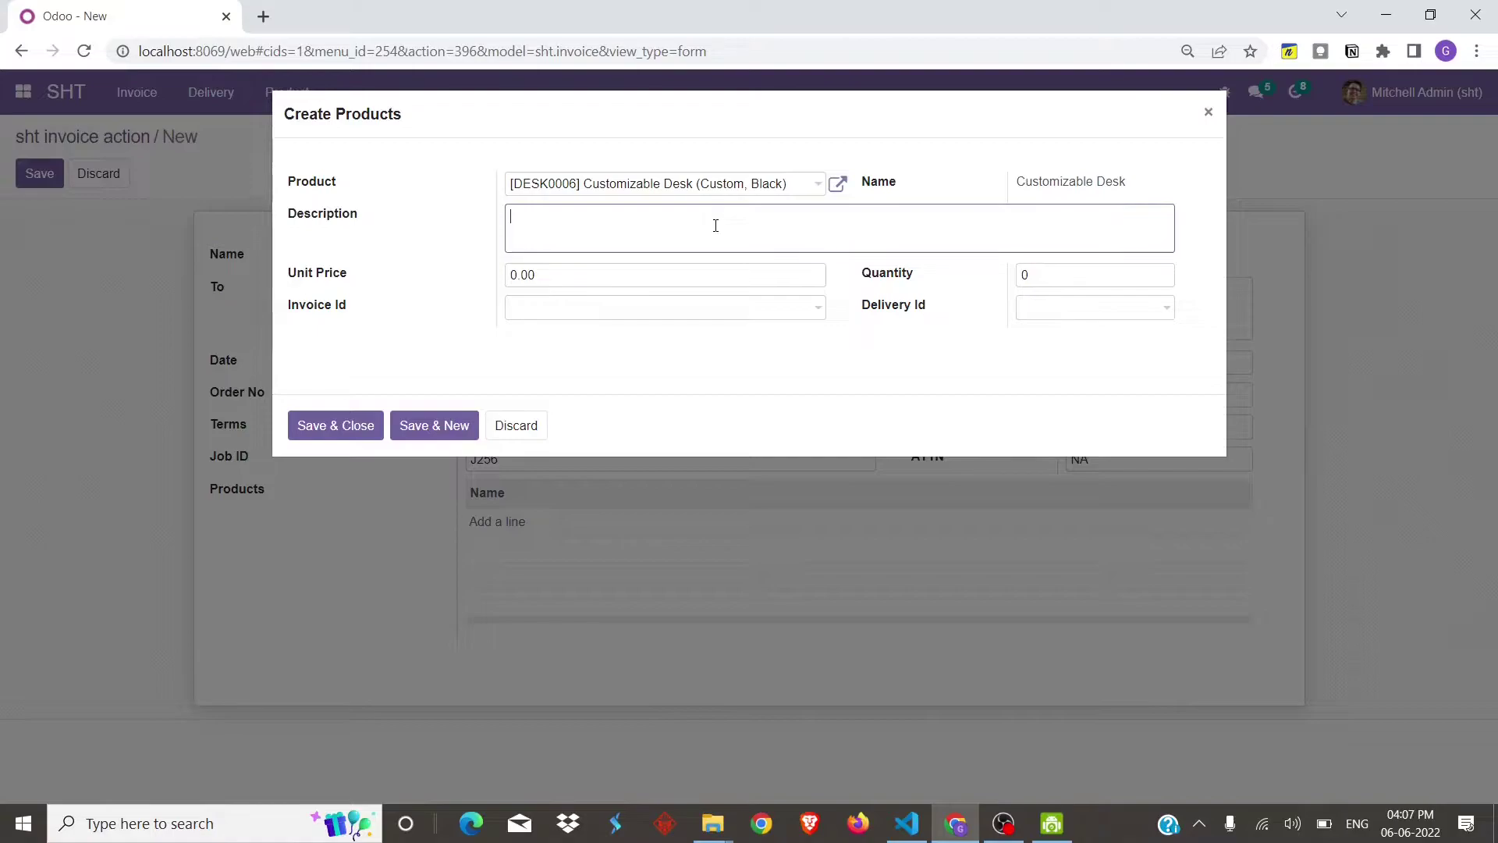
text(Custom Foldable)
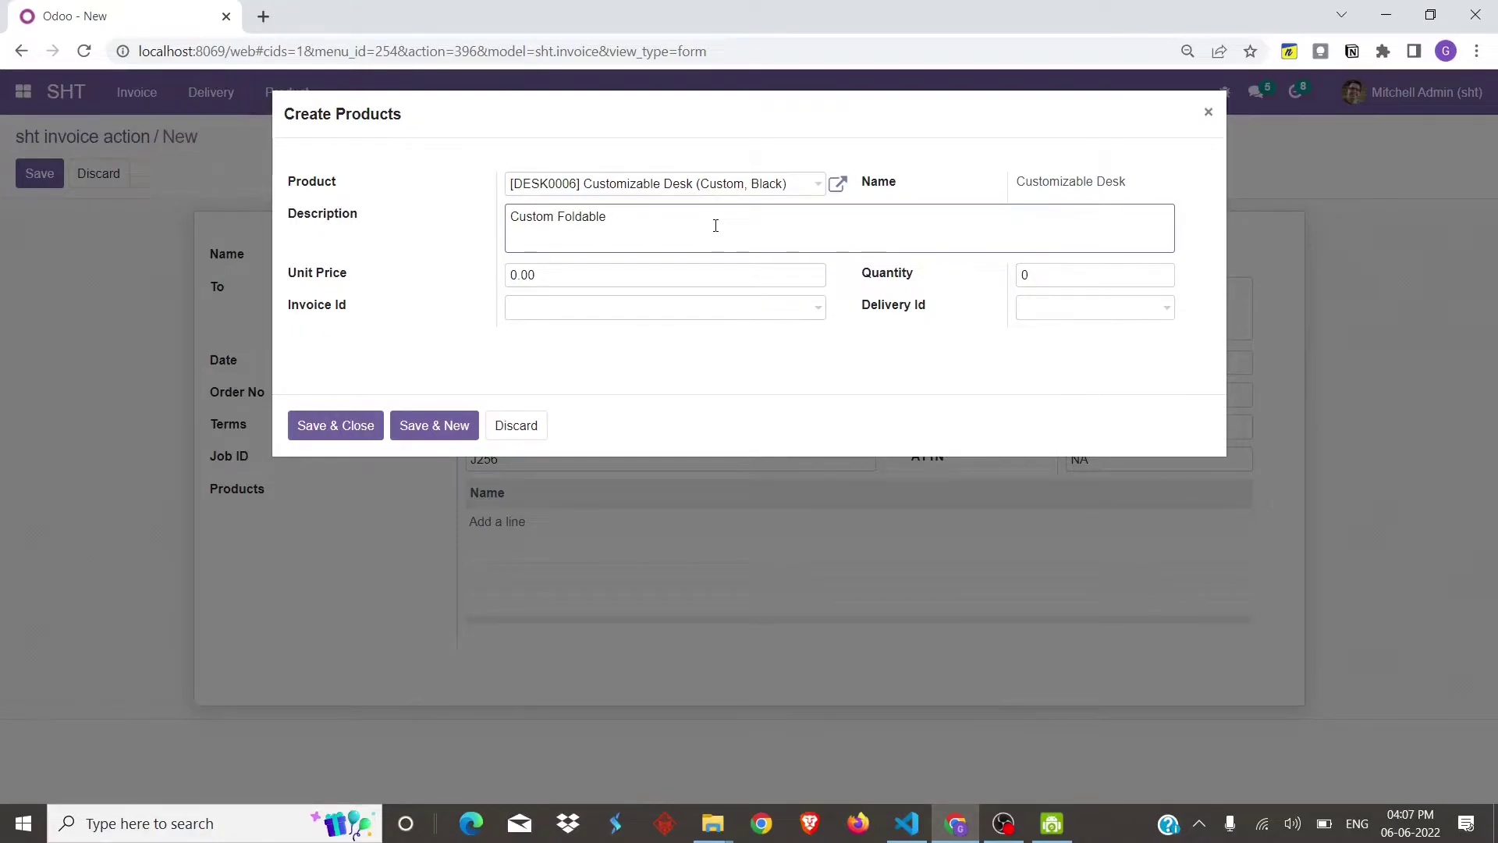
text(Desk)
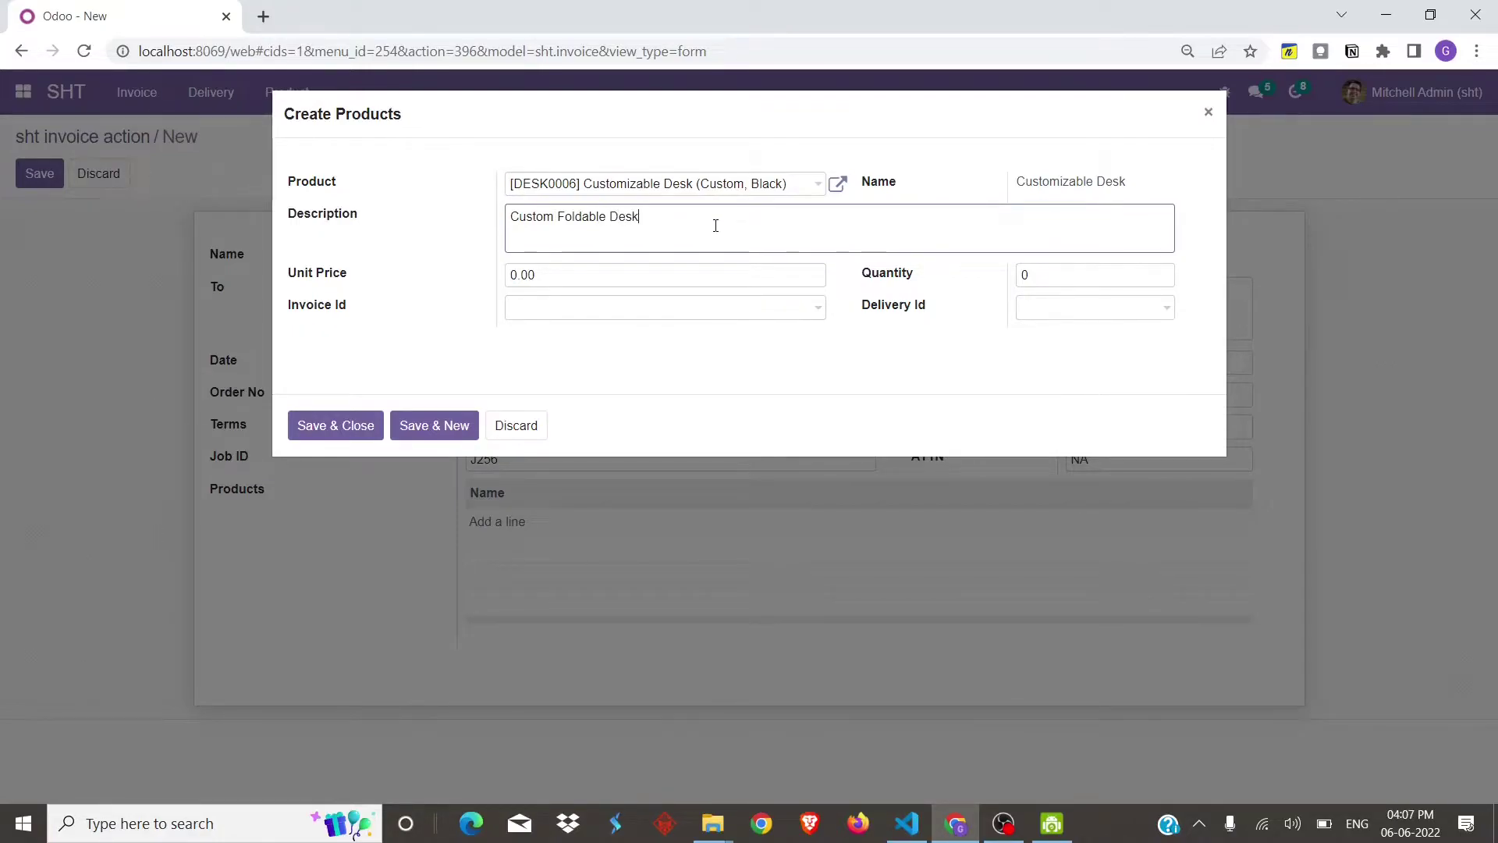
click(591, 271)
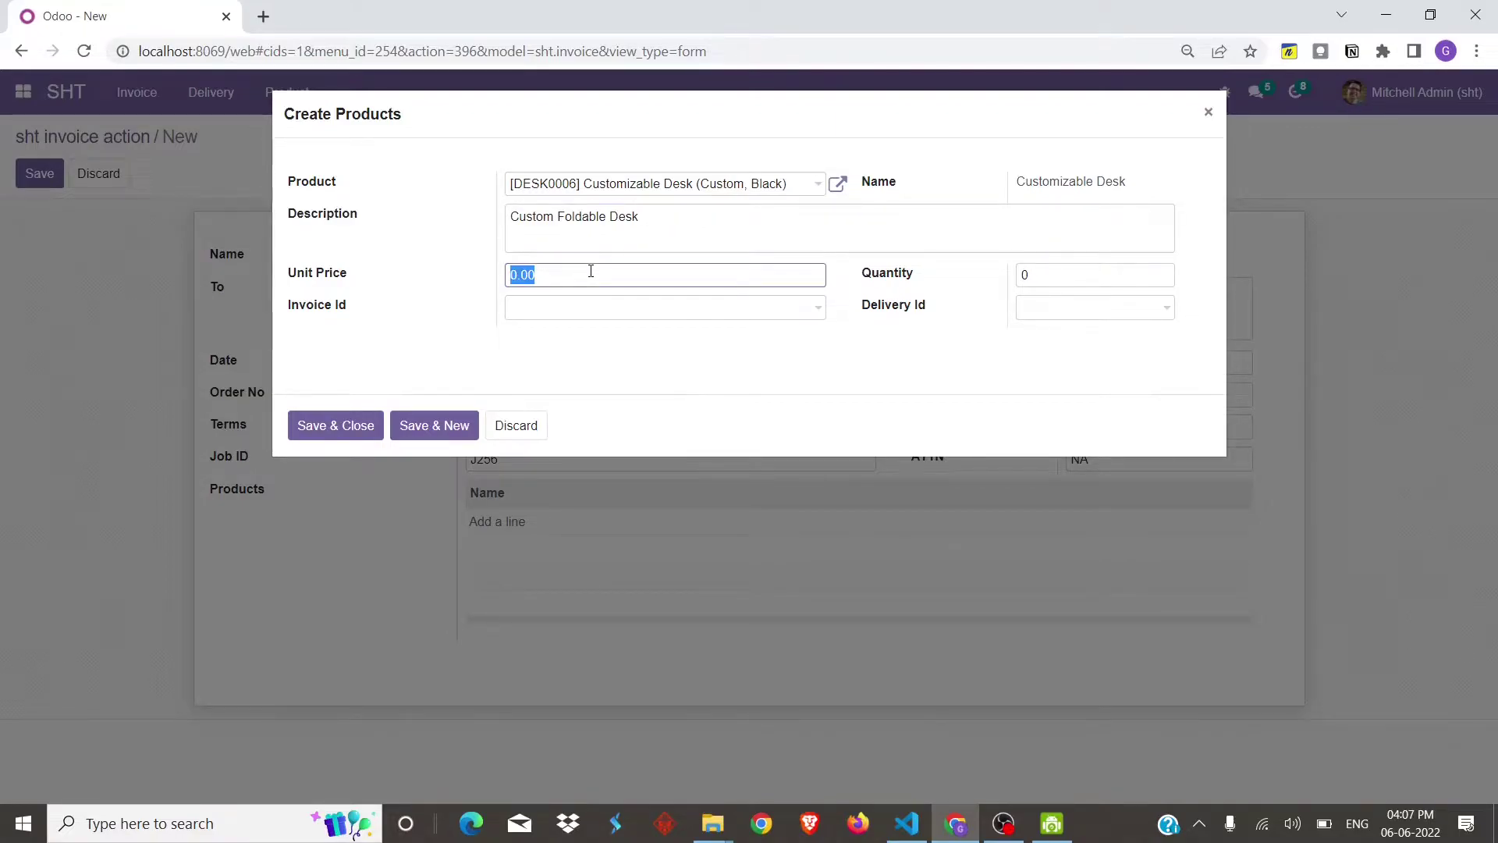
text(200)
click(1105, 271)
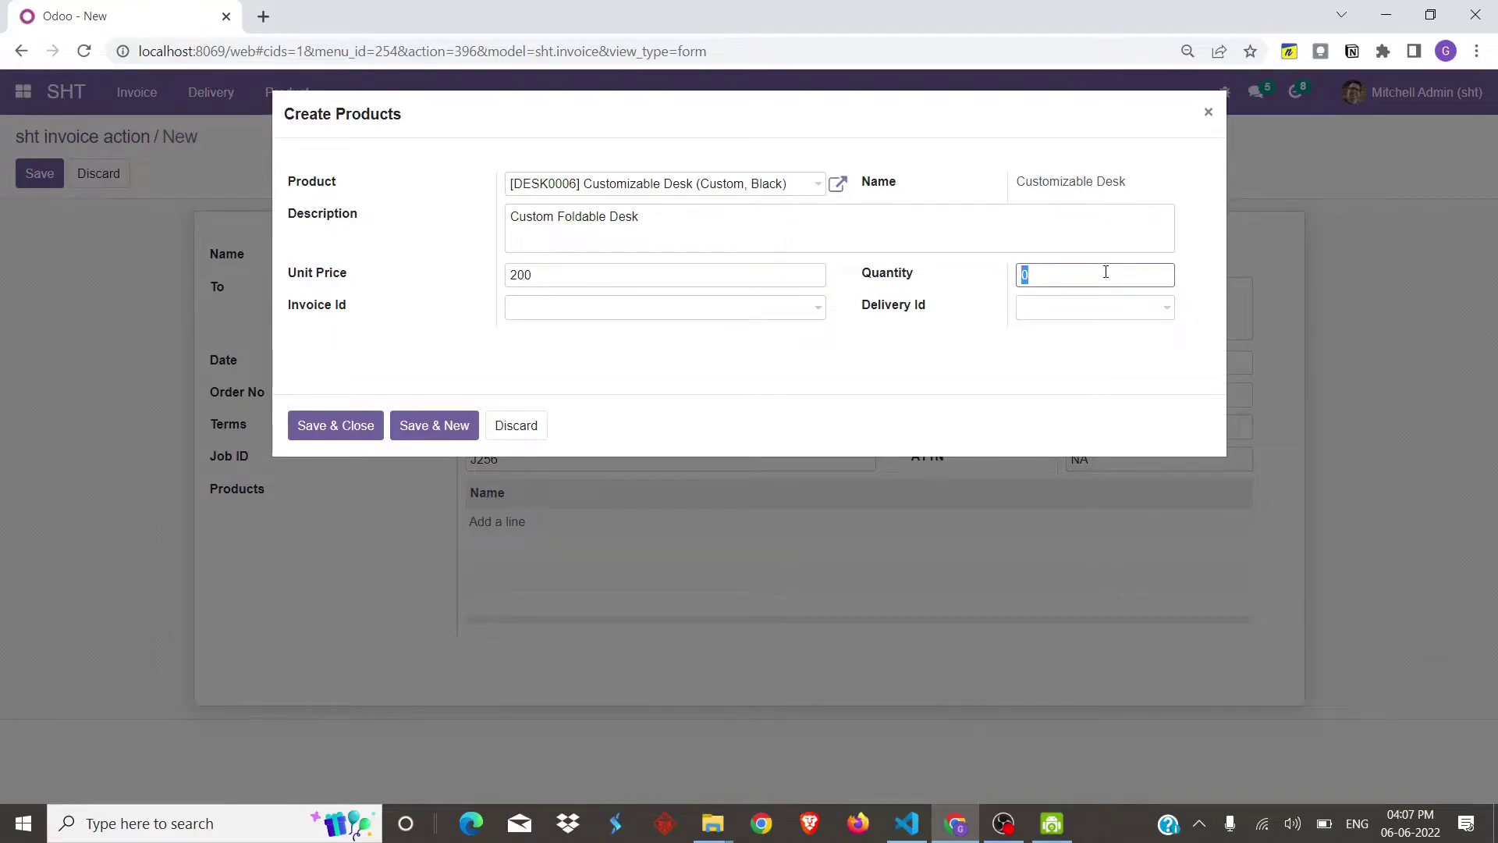
text(4)
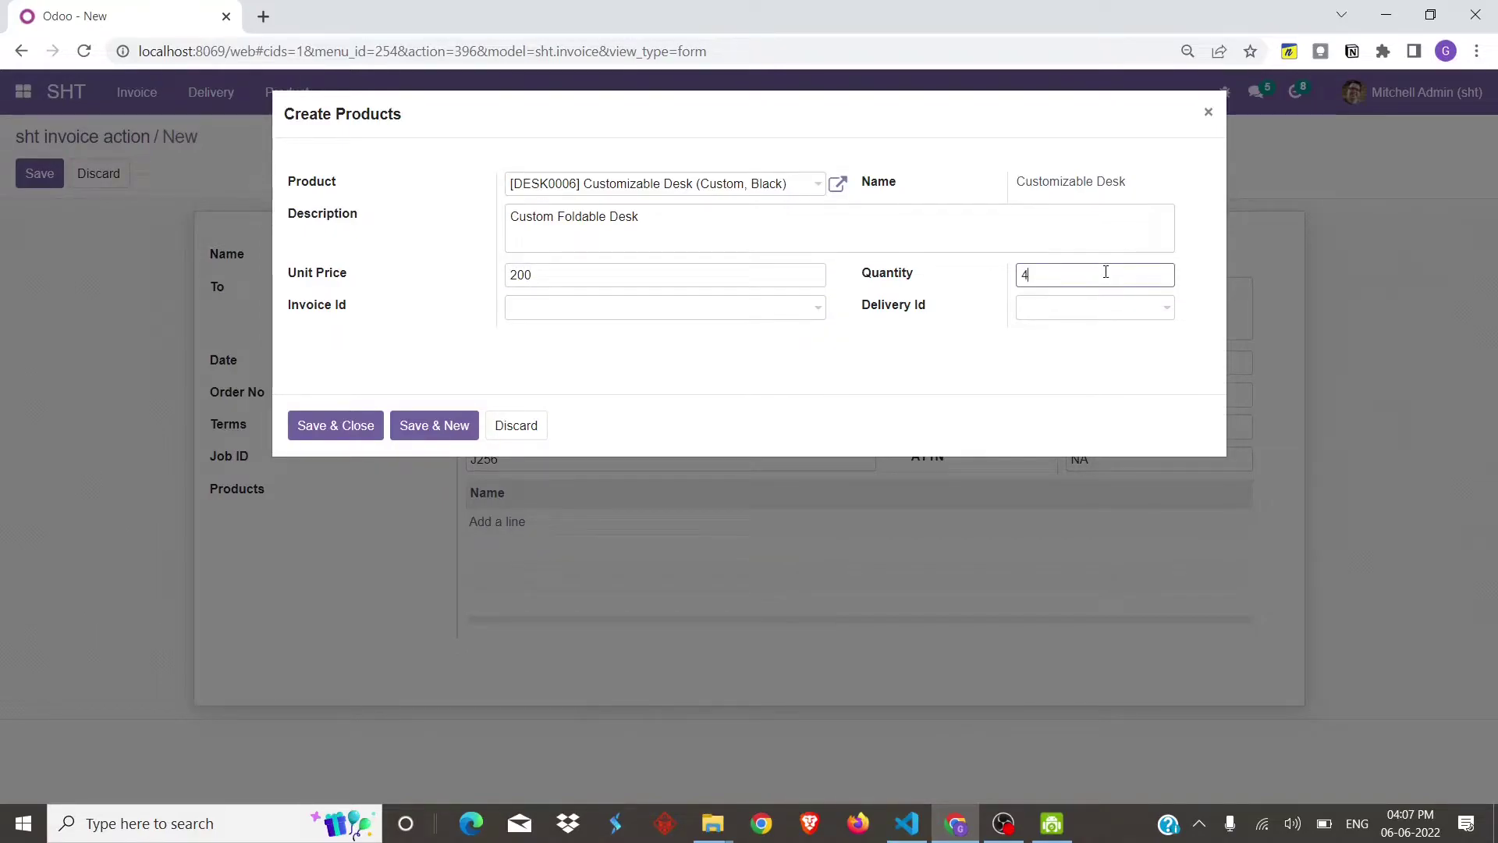
click(326, 430)
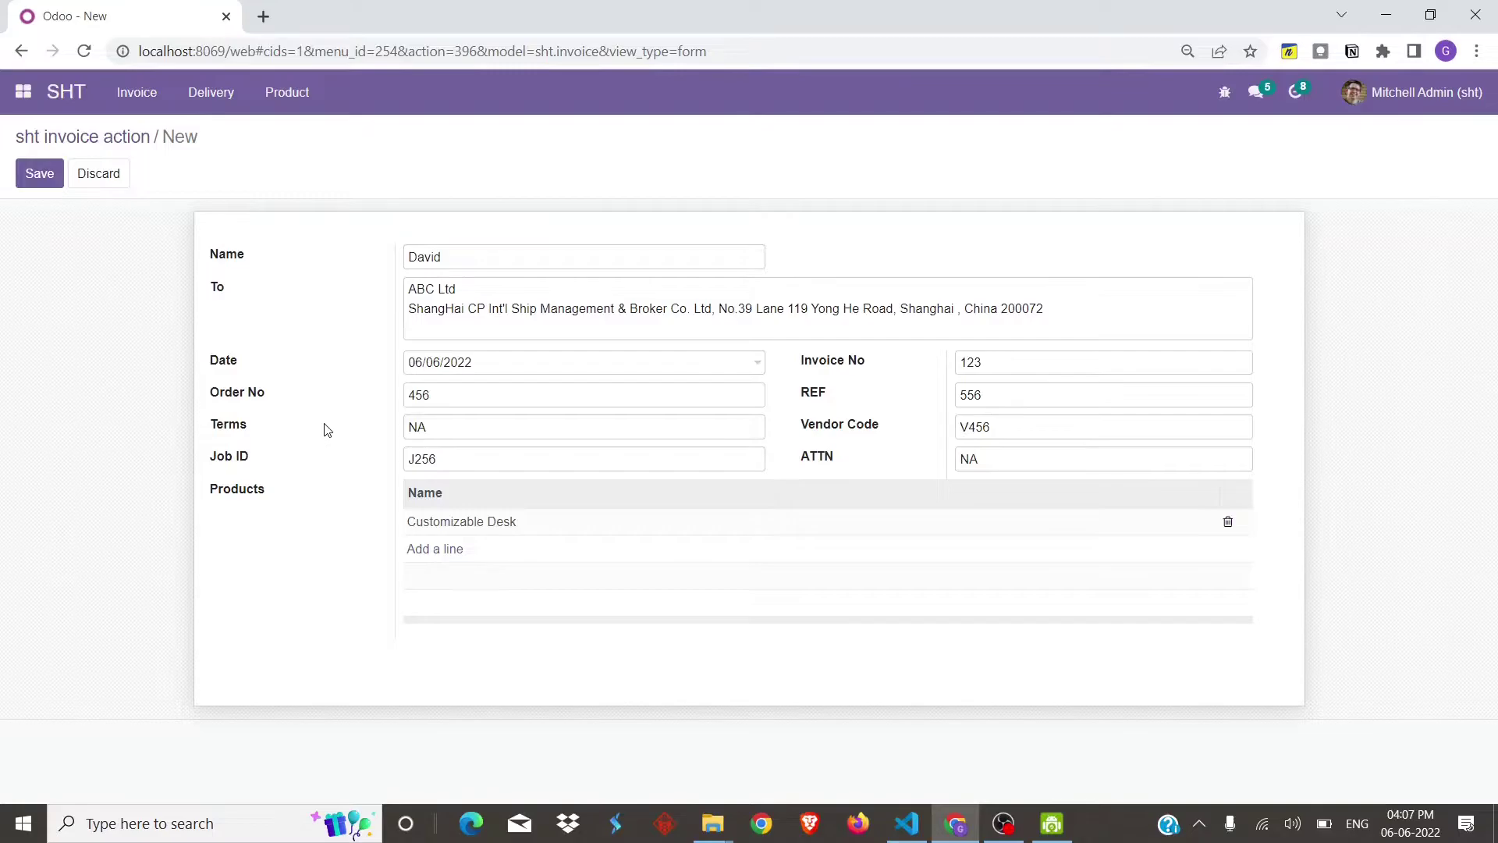
- Add a Corner Desk Right Sit line described 'Corner Foldable Desk', unit price 500, quantity 2
click(431, 551)
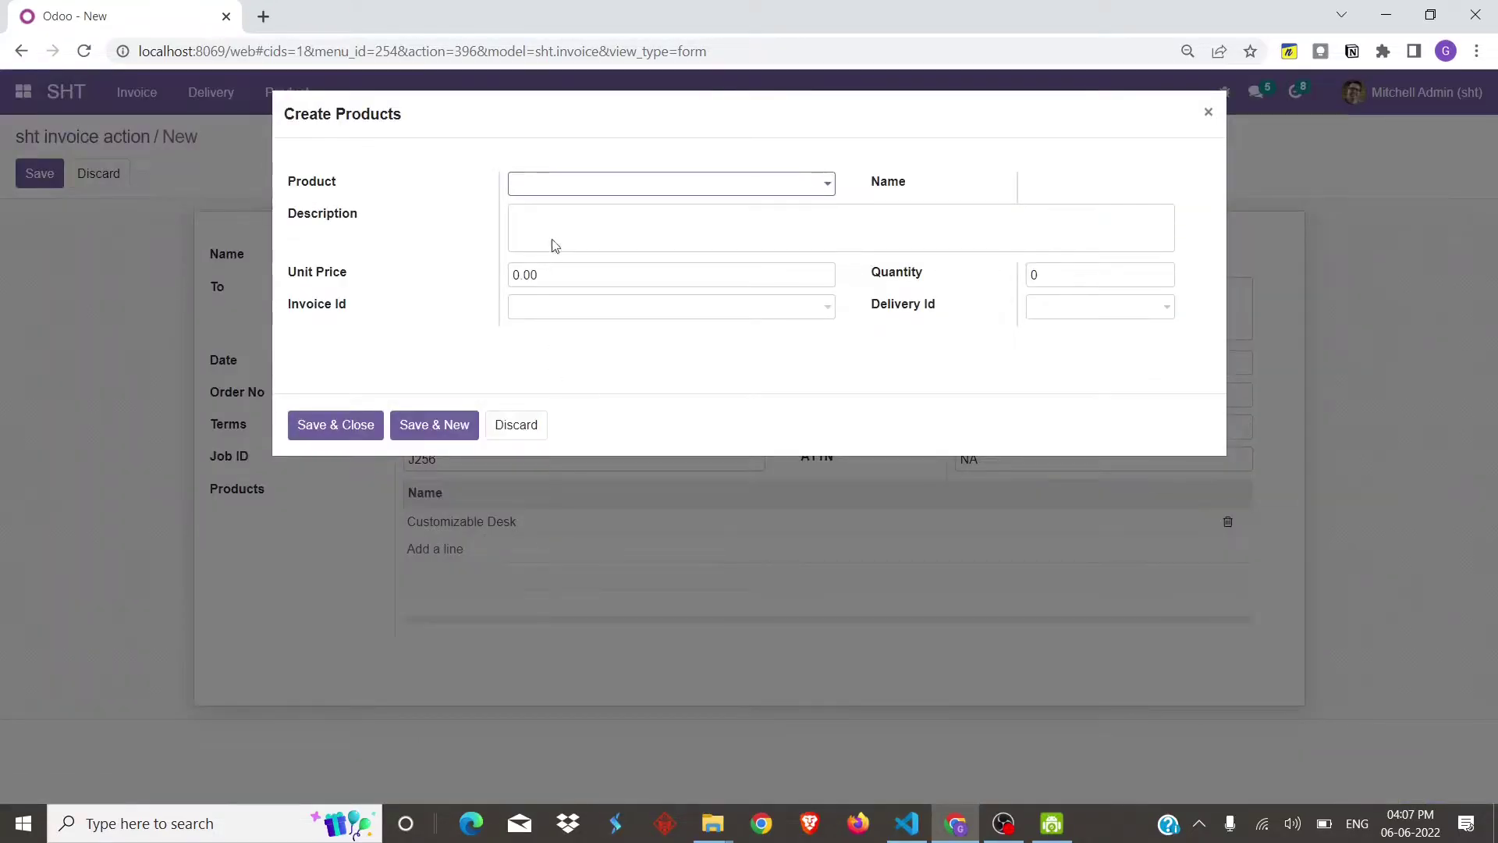
click(599, 195)
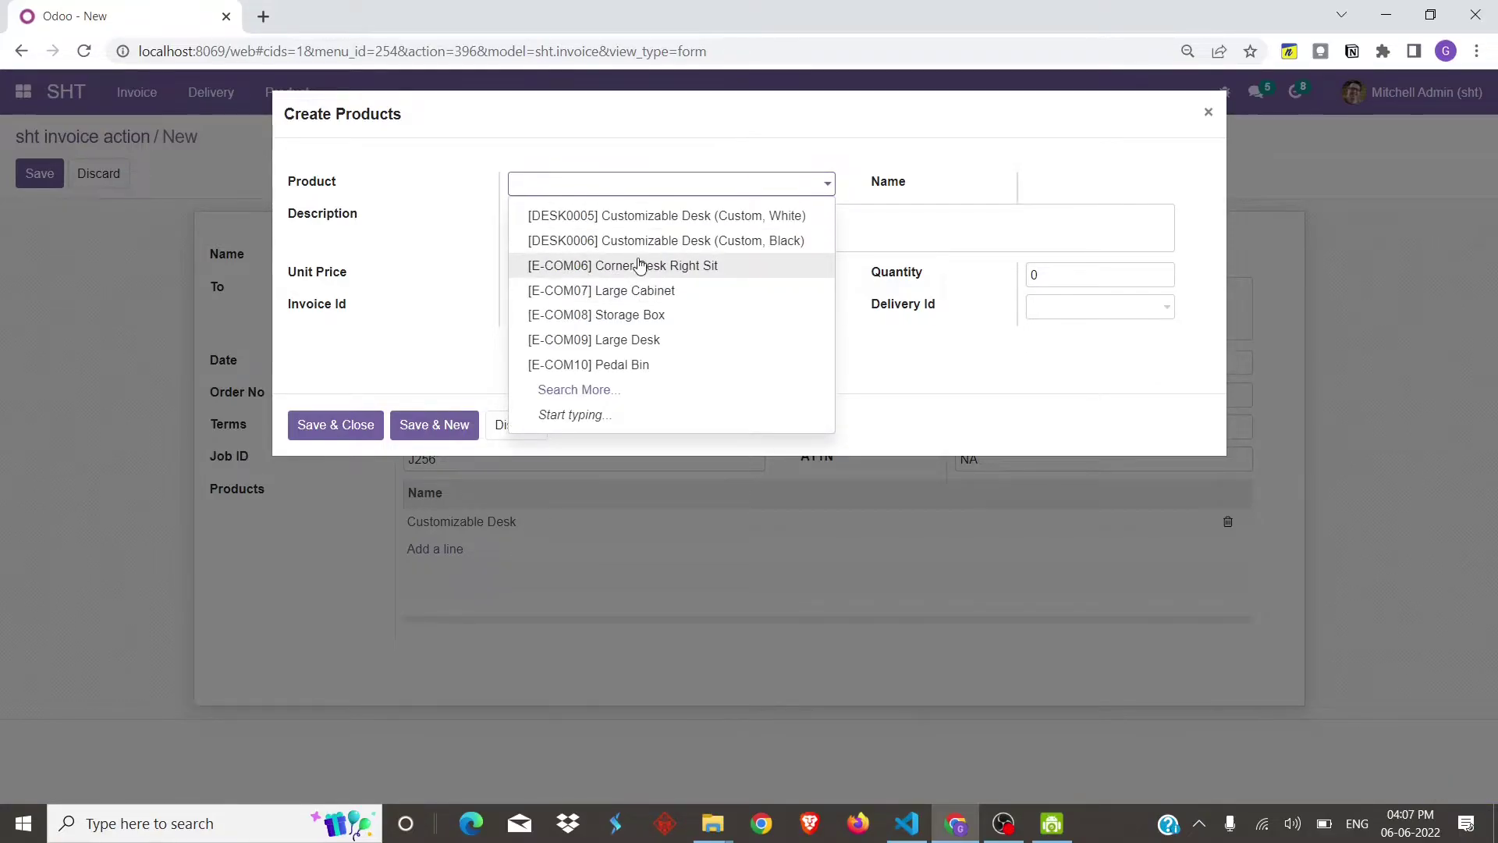
click(635, 266)
click(643, 229)
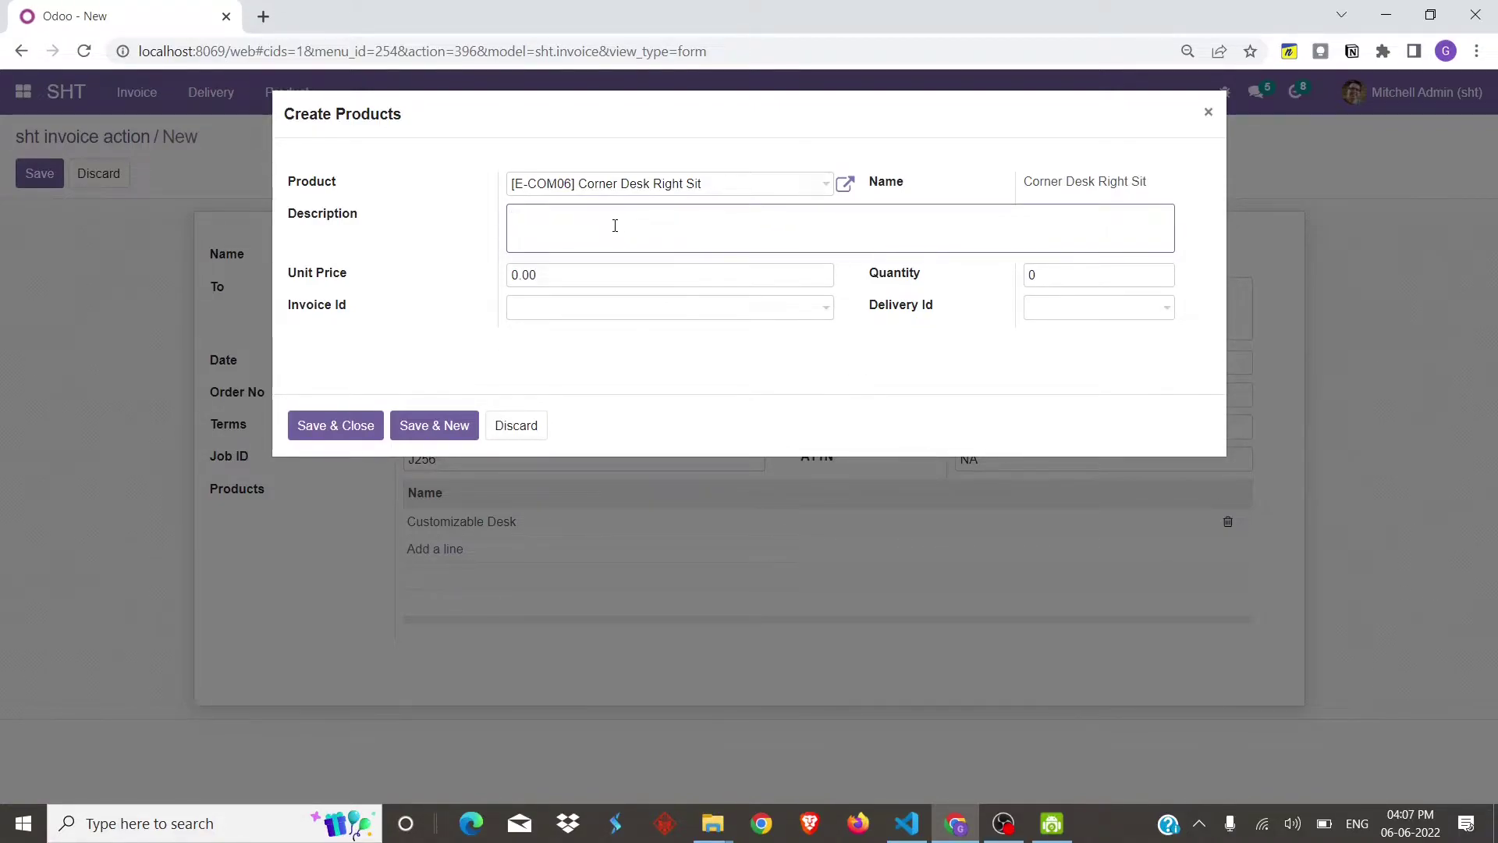
text(Corner Fol)
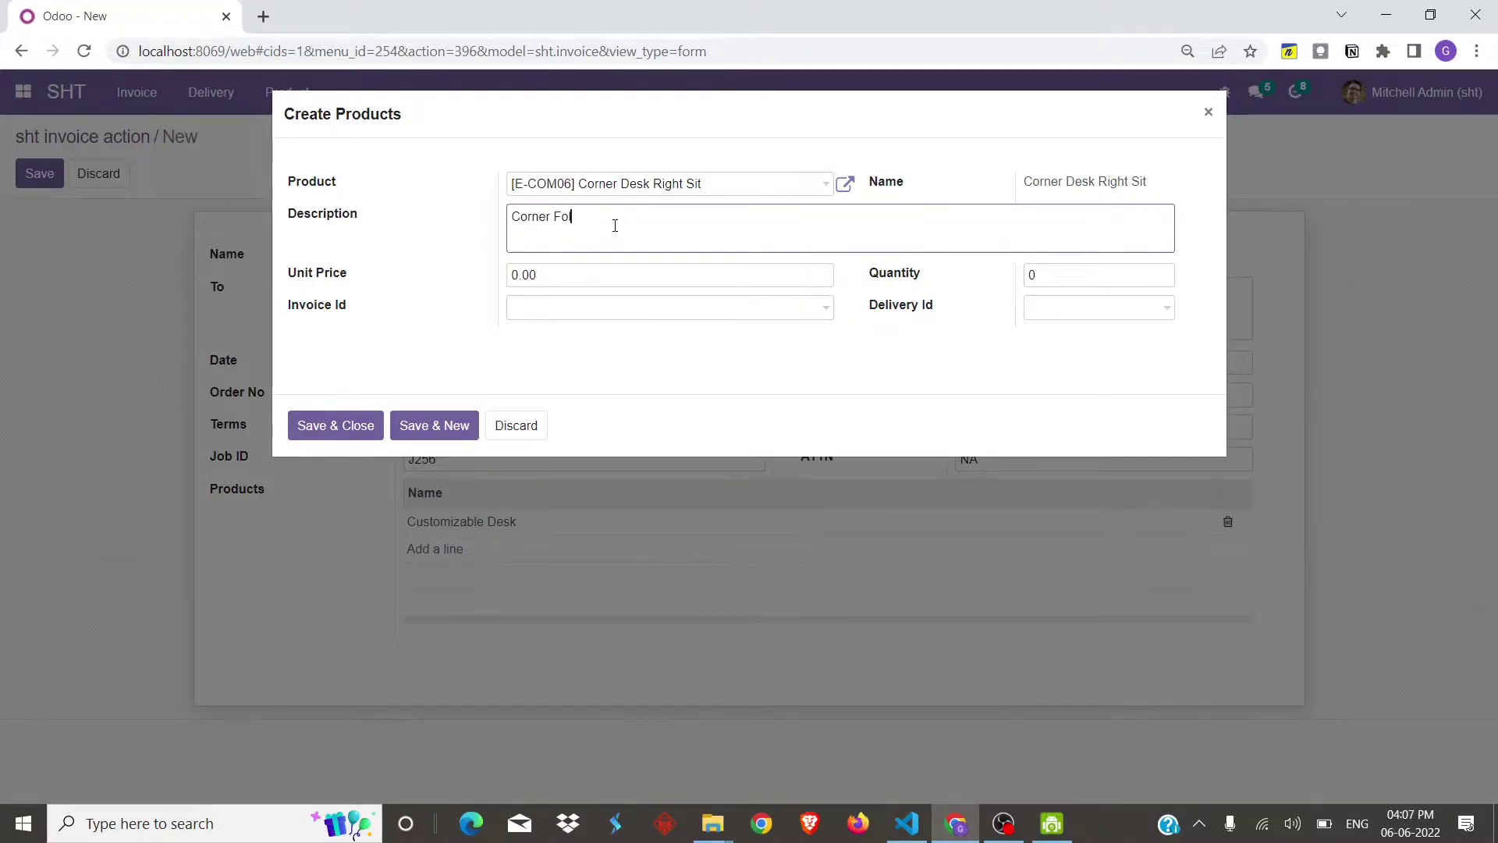
text(dable Desk)
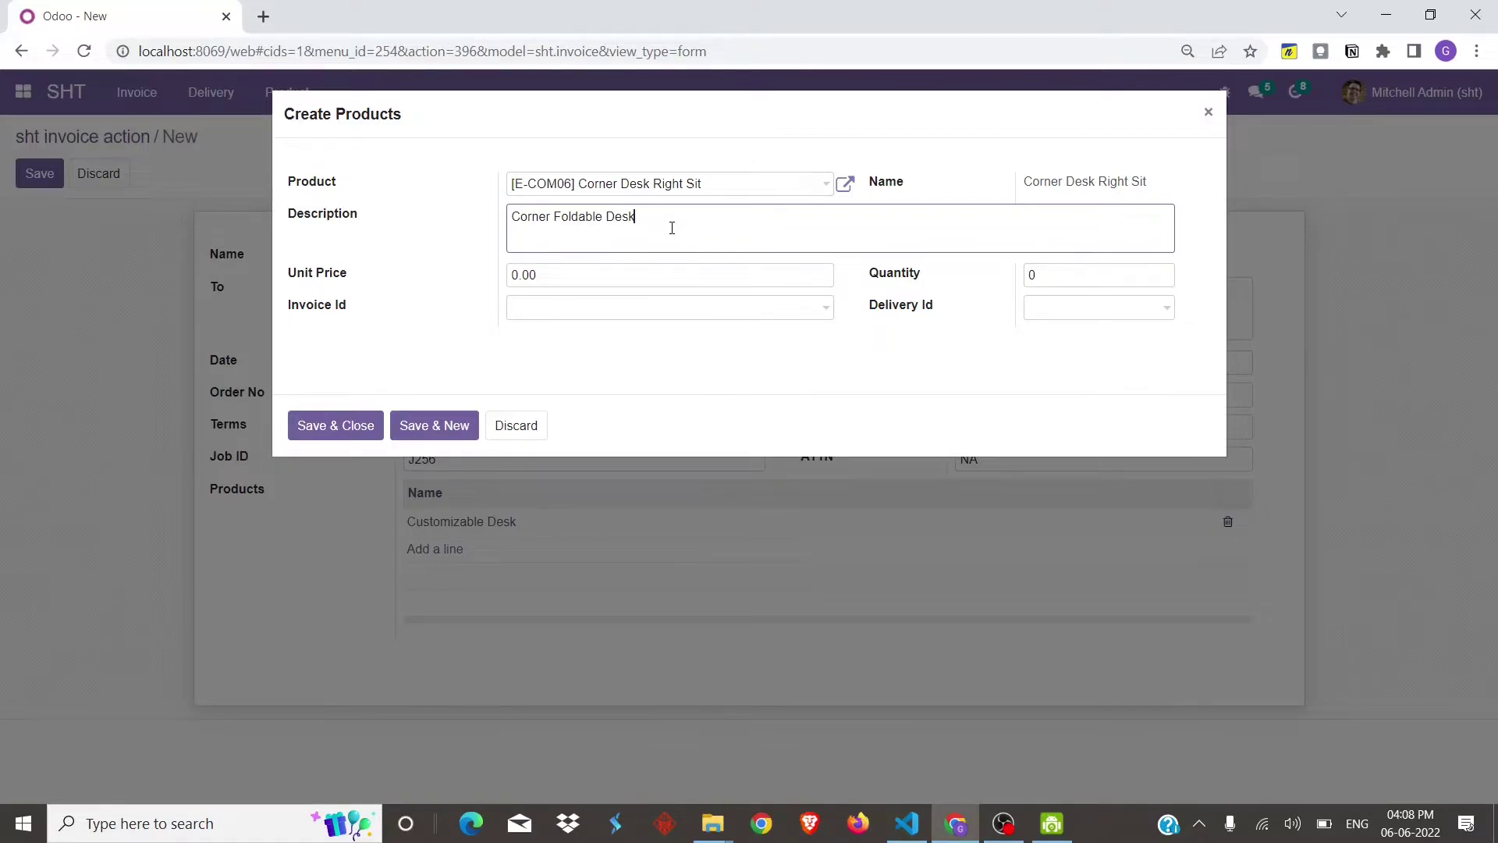
click(576, 275)
text(500)
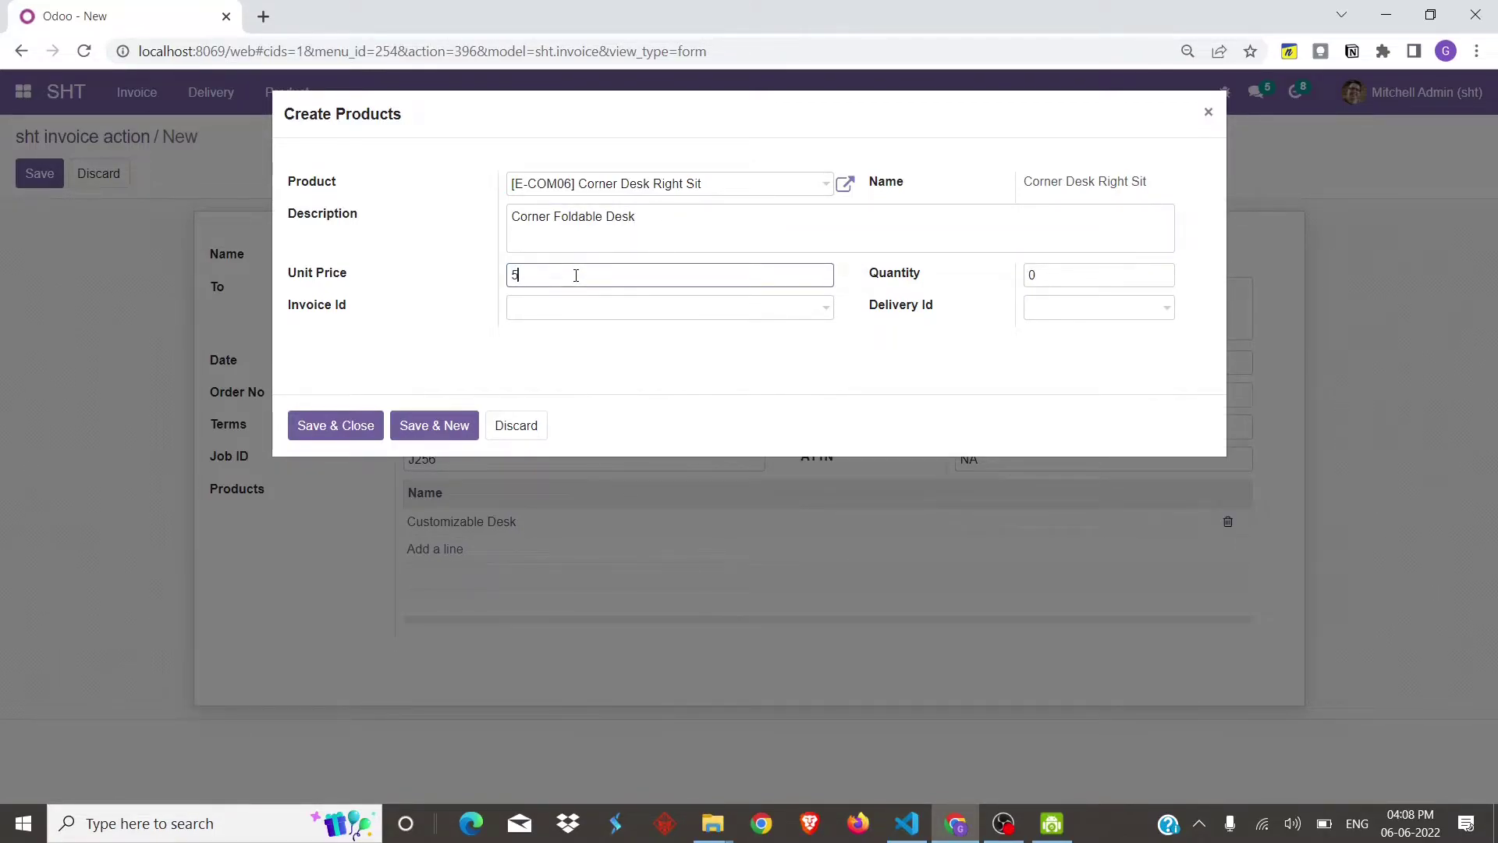
click(1016, 293)
click(1027, 275)
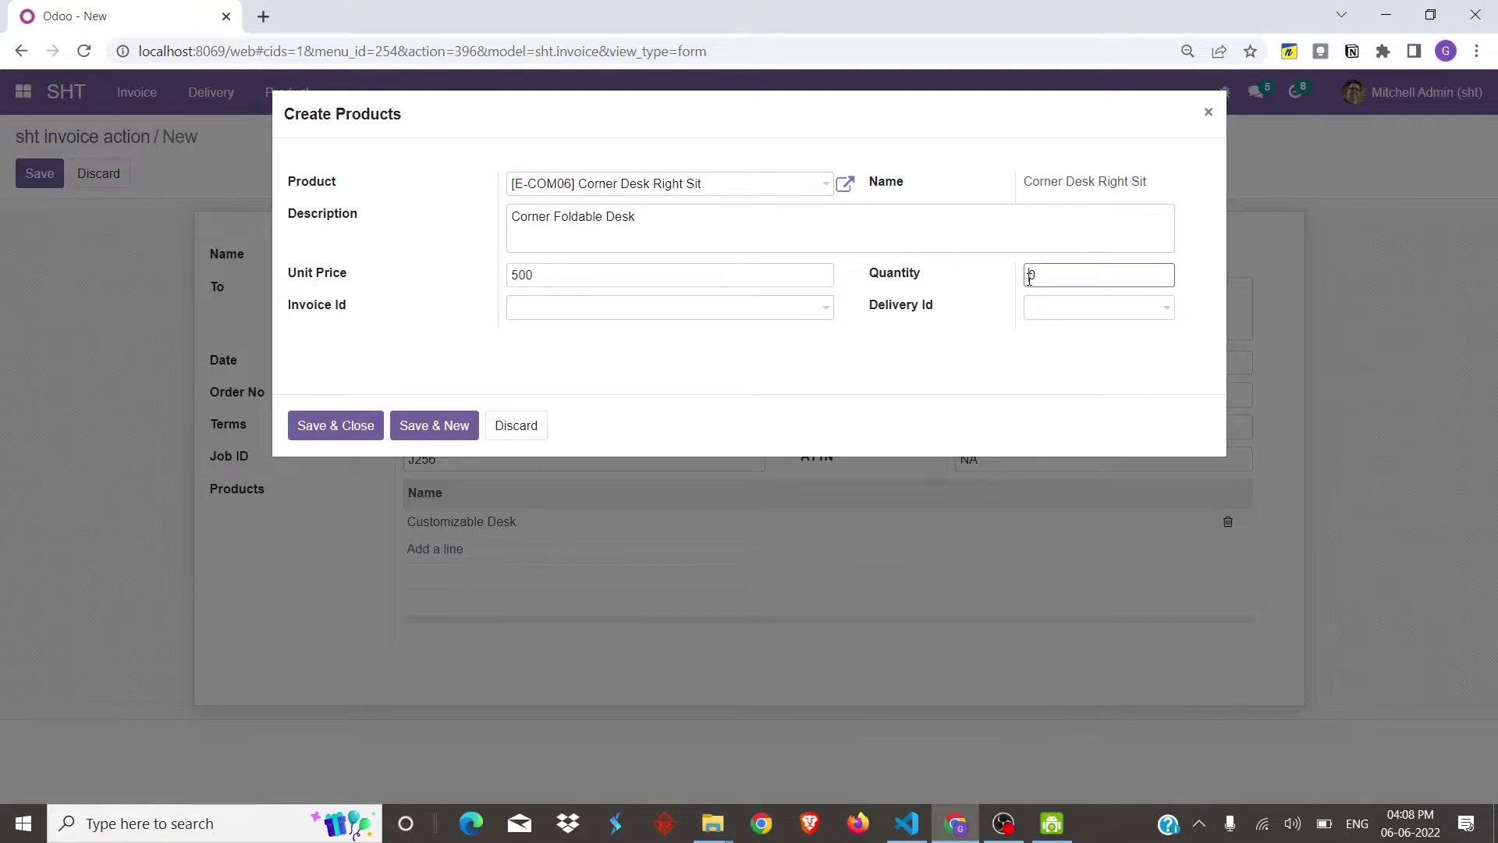
text(2)
click(355, 428)
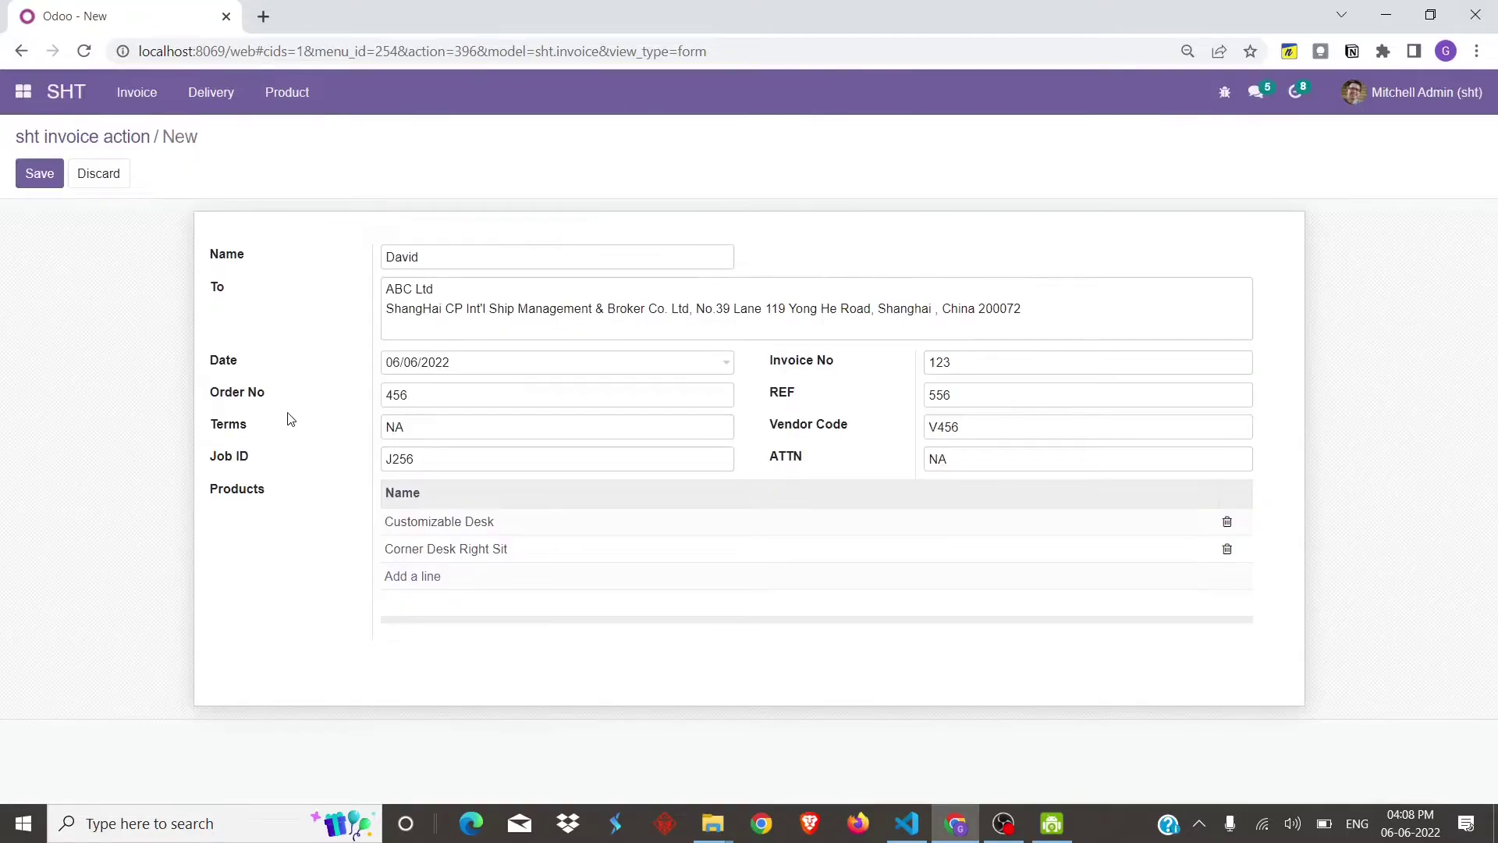
- Save the invoice and print it as the Invoice S$ report
click(41, 171)
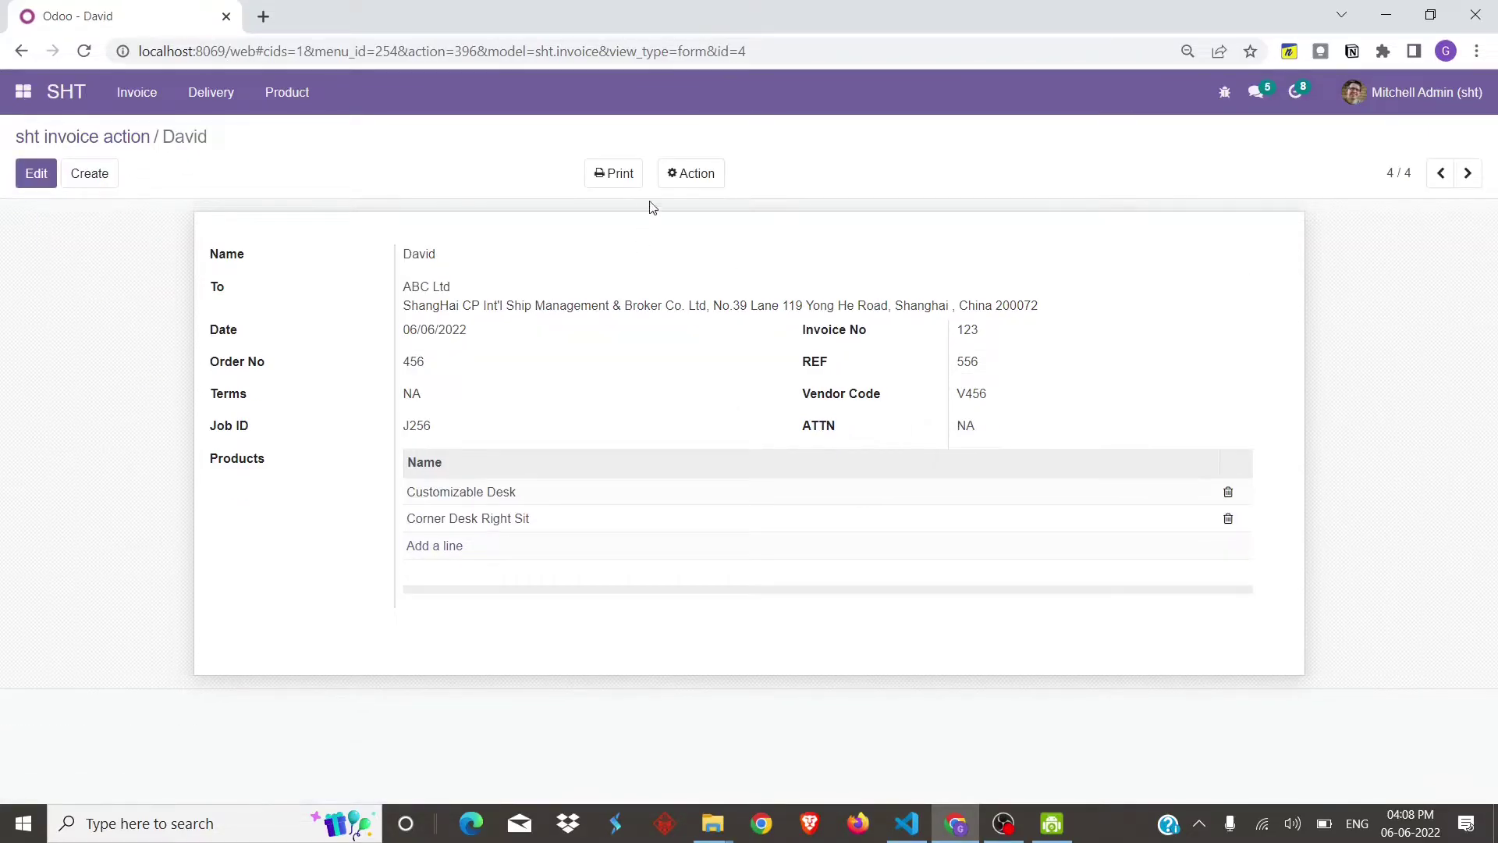
click(627, 187)
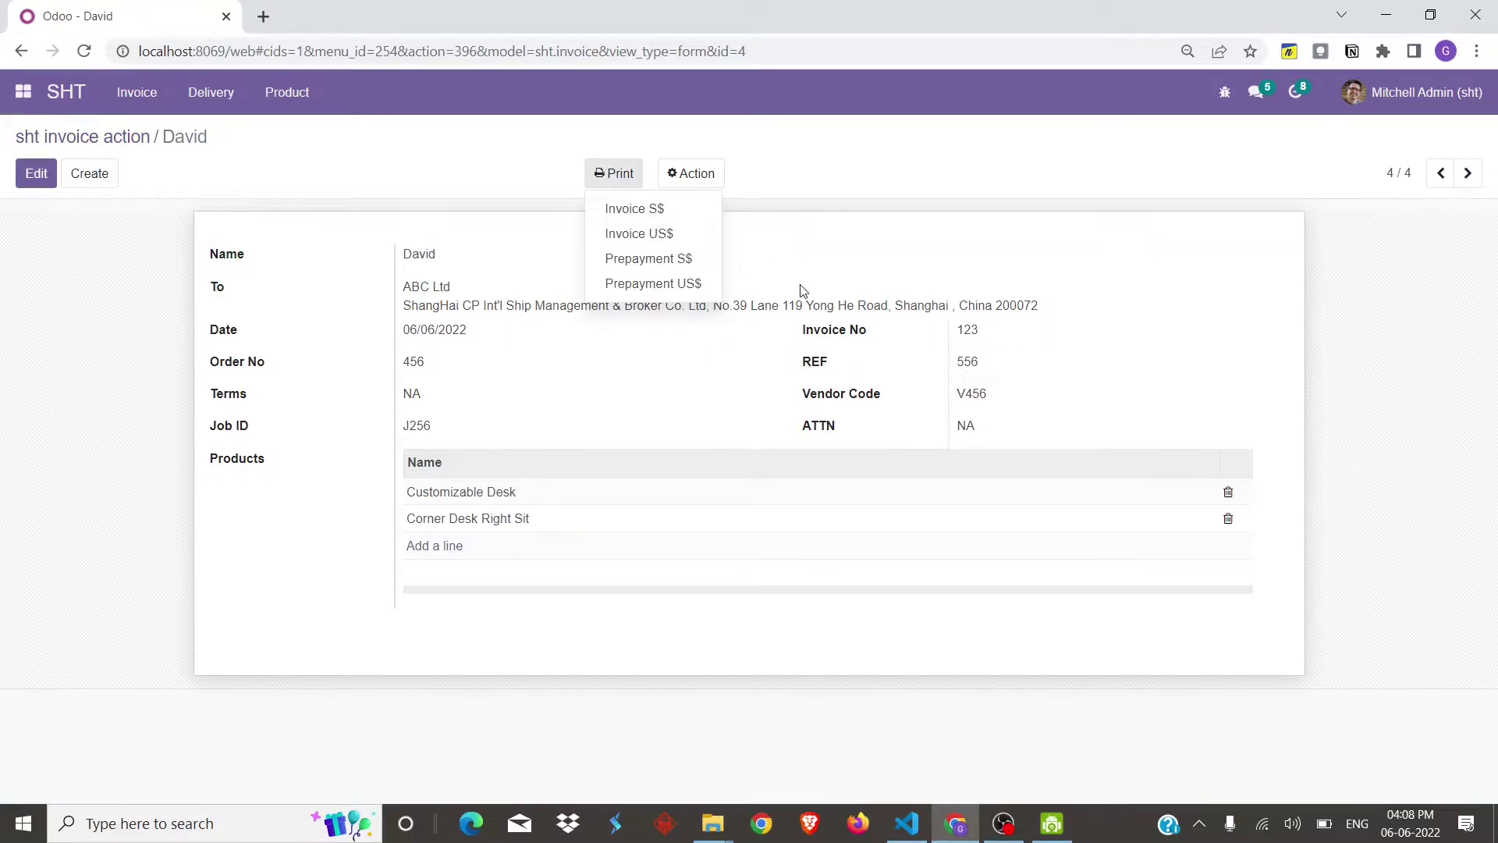
click(680, 215)
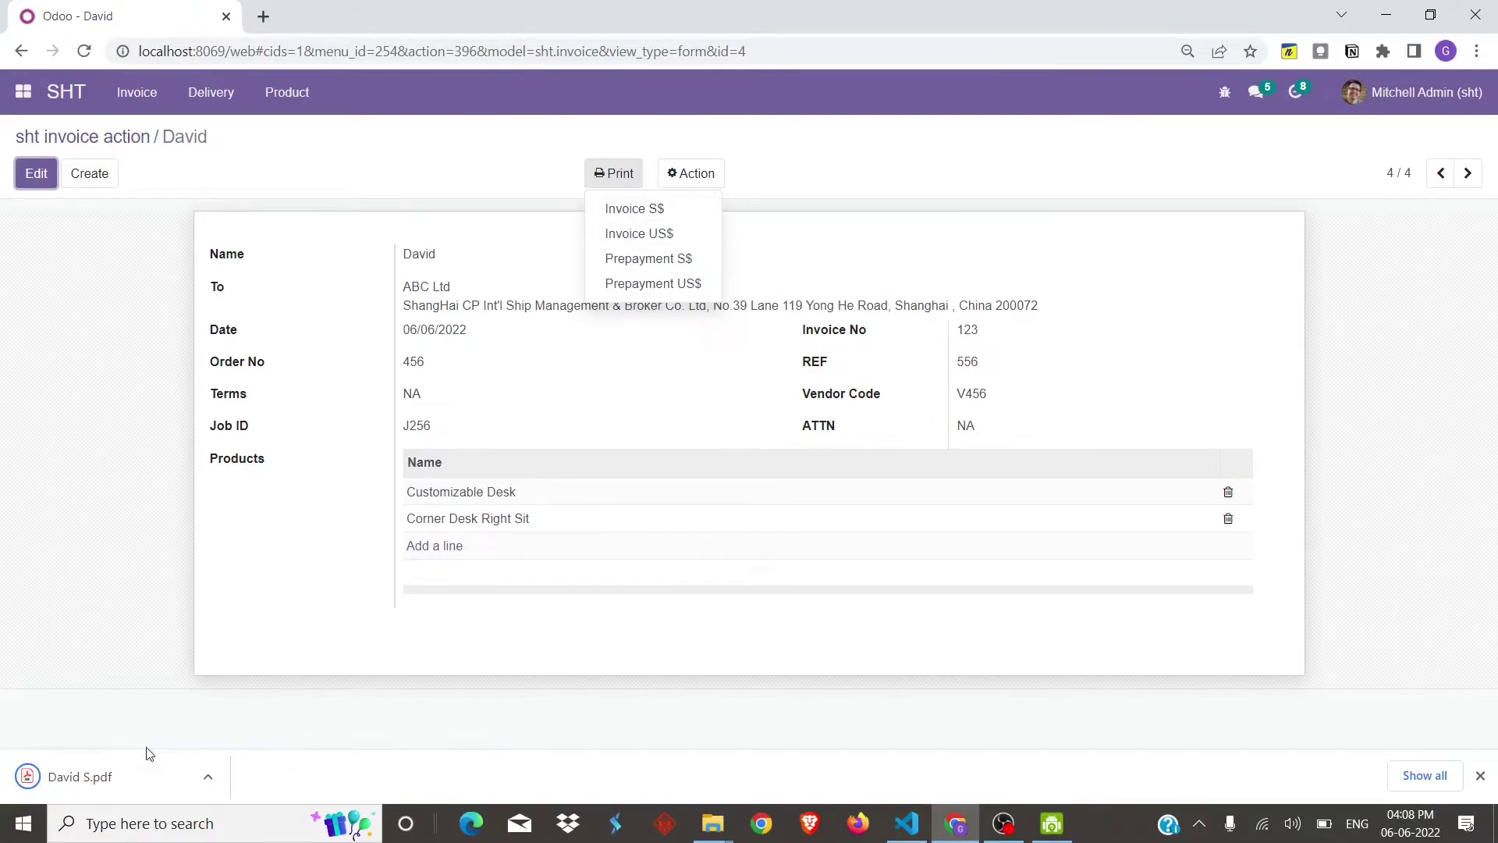
- Open the downloaded Invoice S$ PDF and review it
click(134, 780)
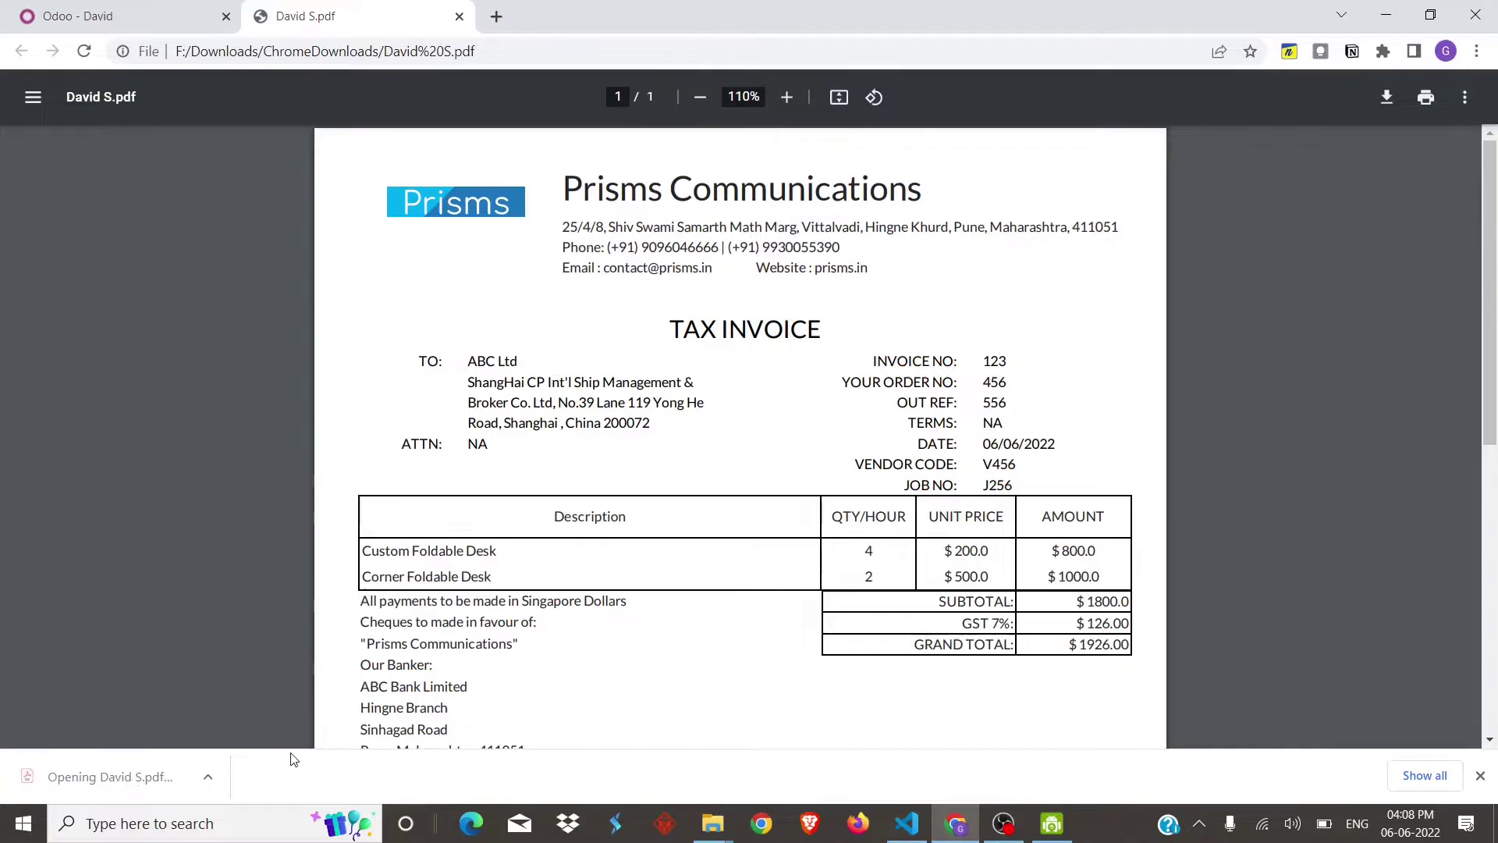
scroll(366, 733, down, 5)
scroll(616, 593, up, 5)
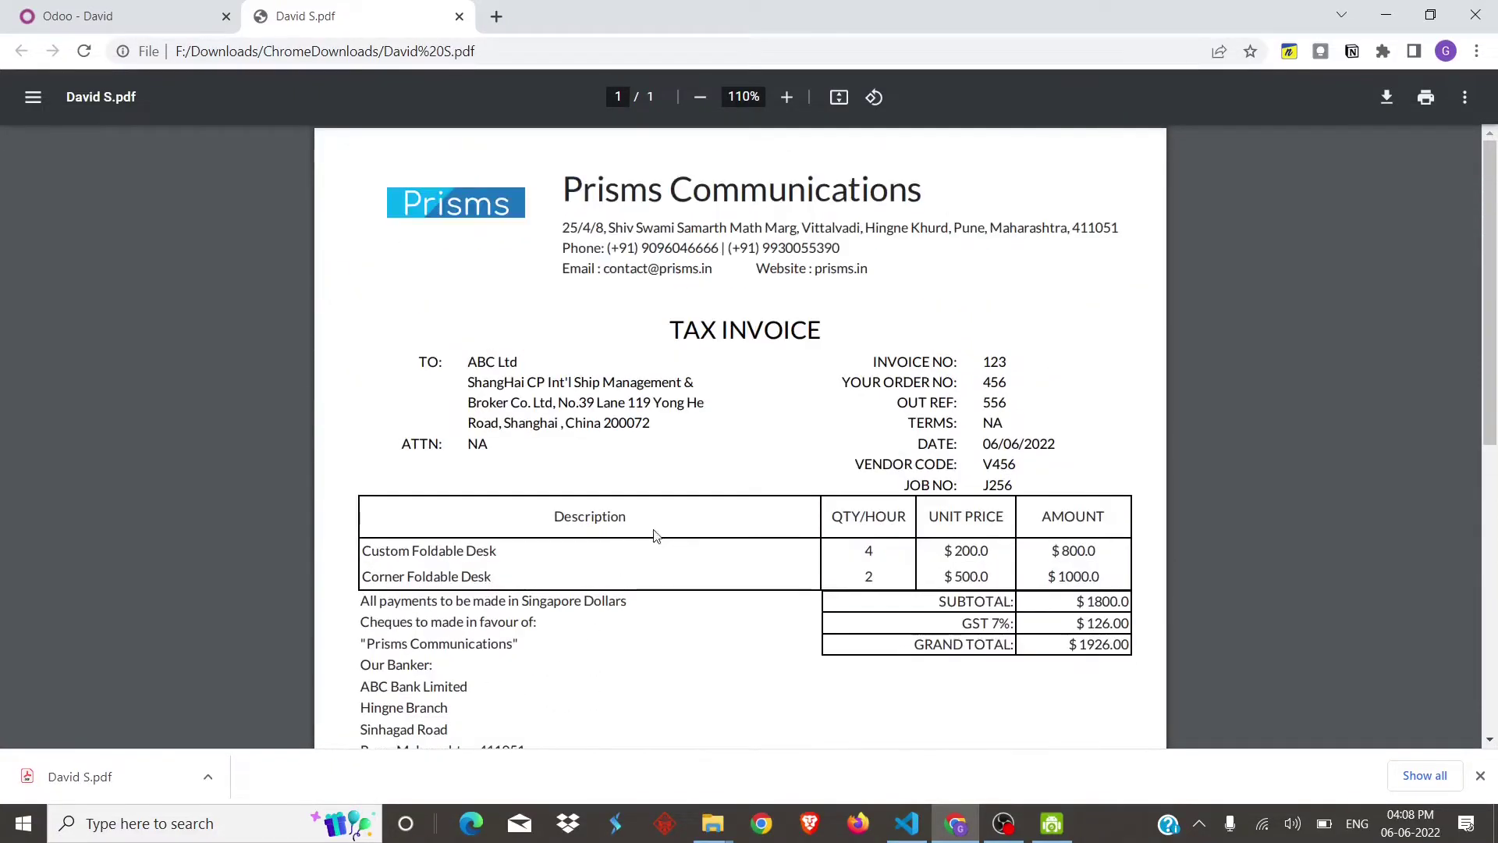
scroll(654, 536, down, 5)
scroll(665, 468, up, 5)
- Print the Invoice US$ report and review its PDF showing USD 1926.00 total
click(144, 8)
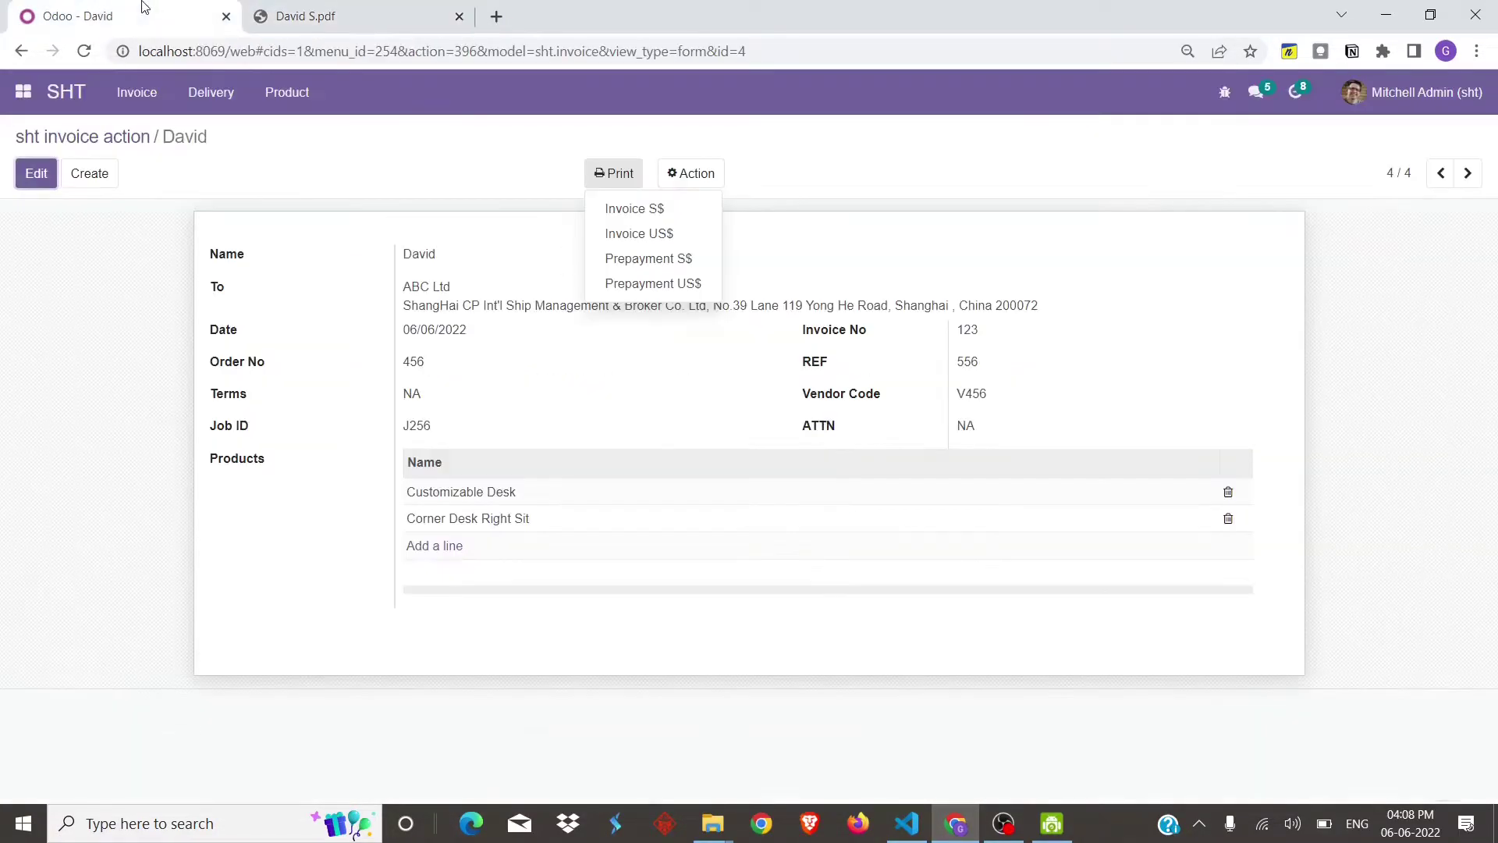
click(675, 241)
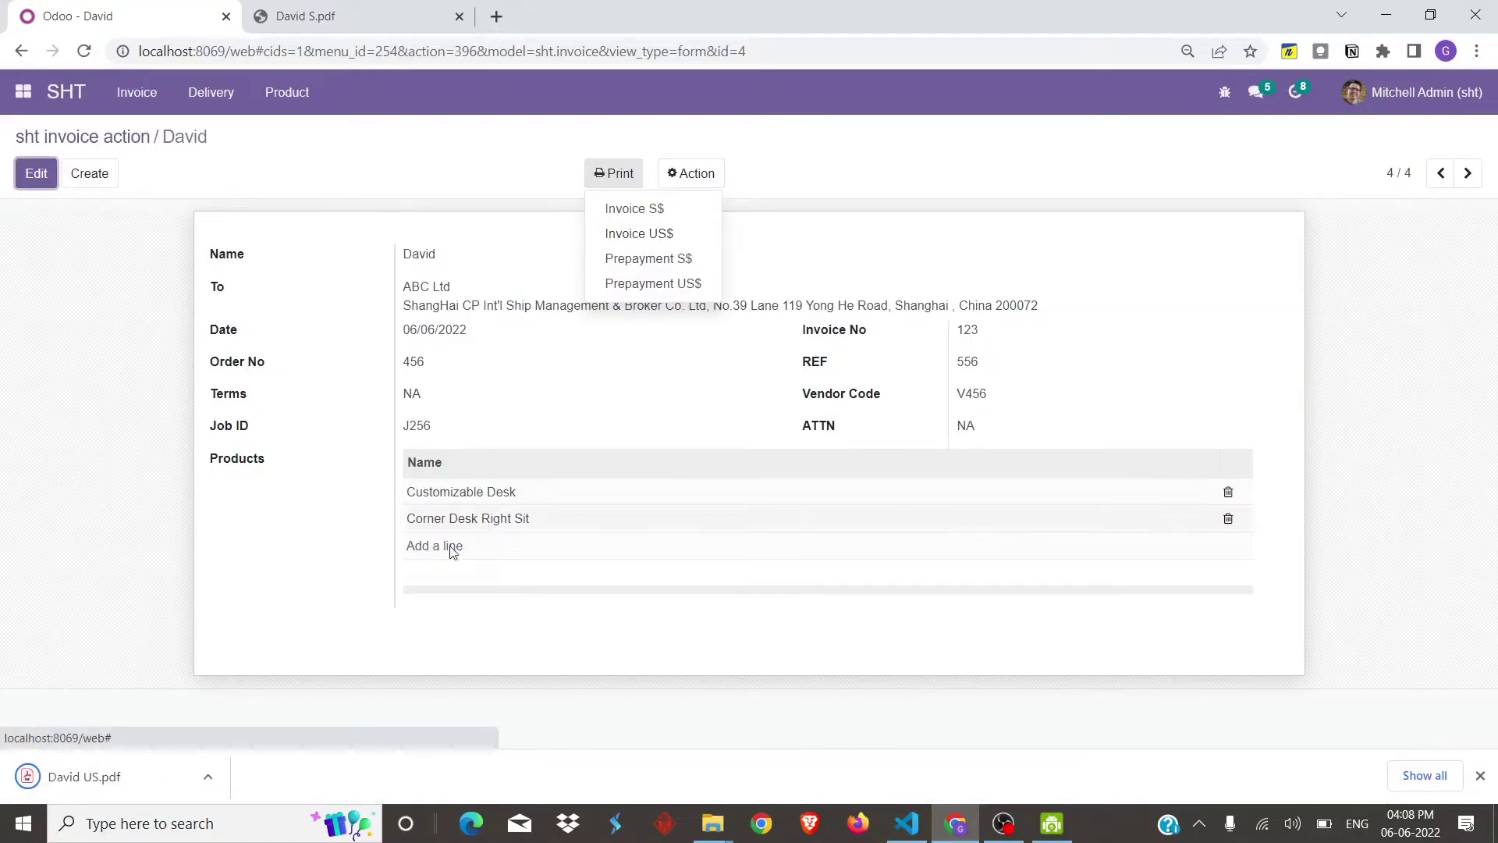
click(120, 769)
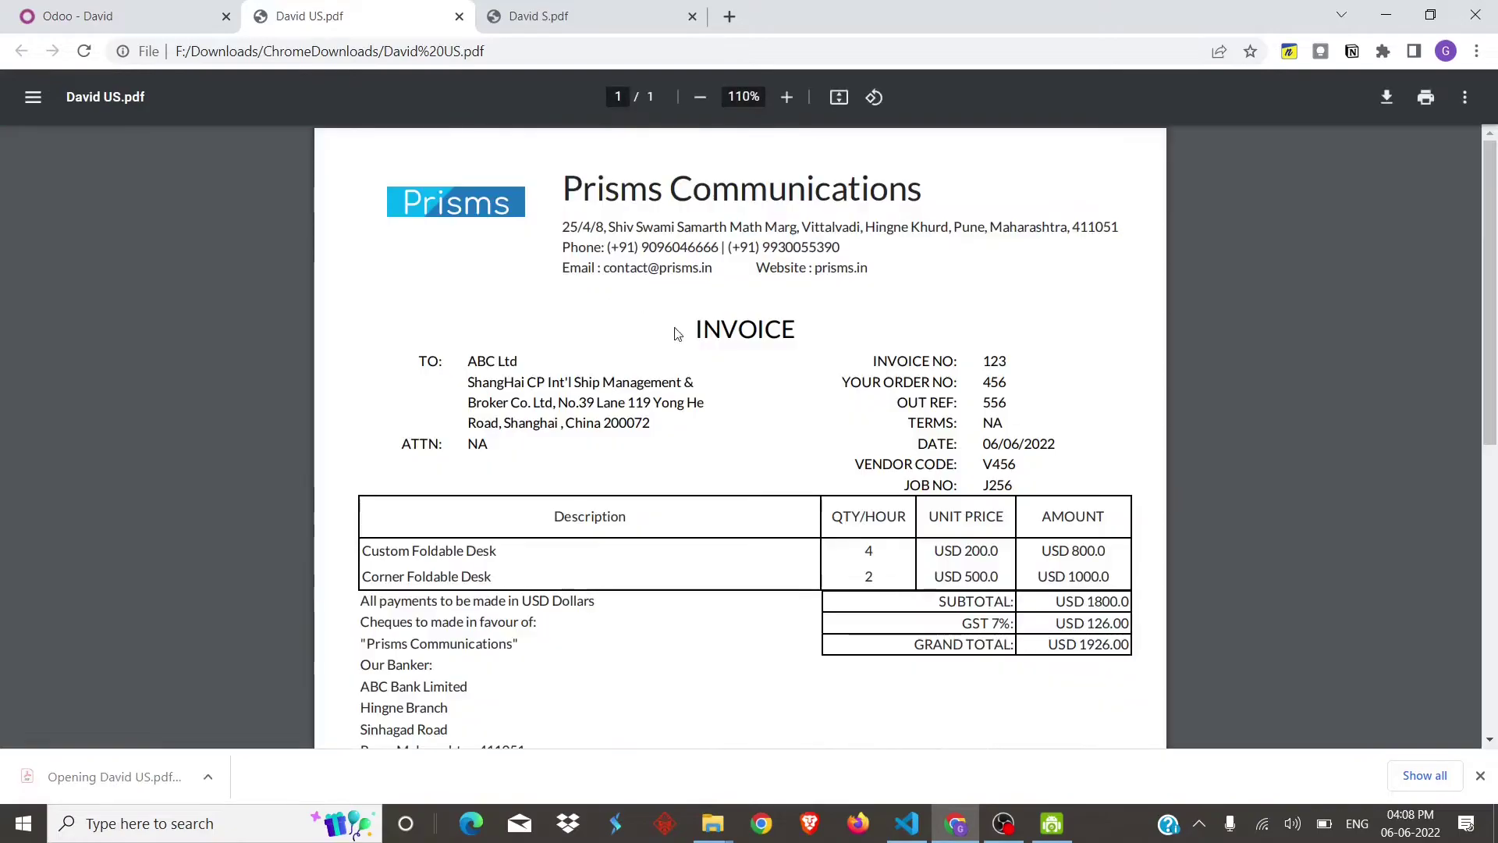
scroll(1165, 374, down, 5)
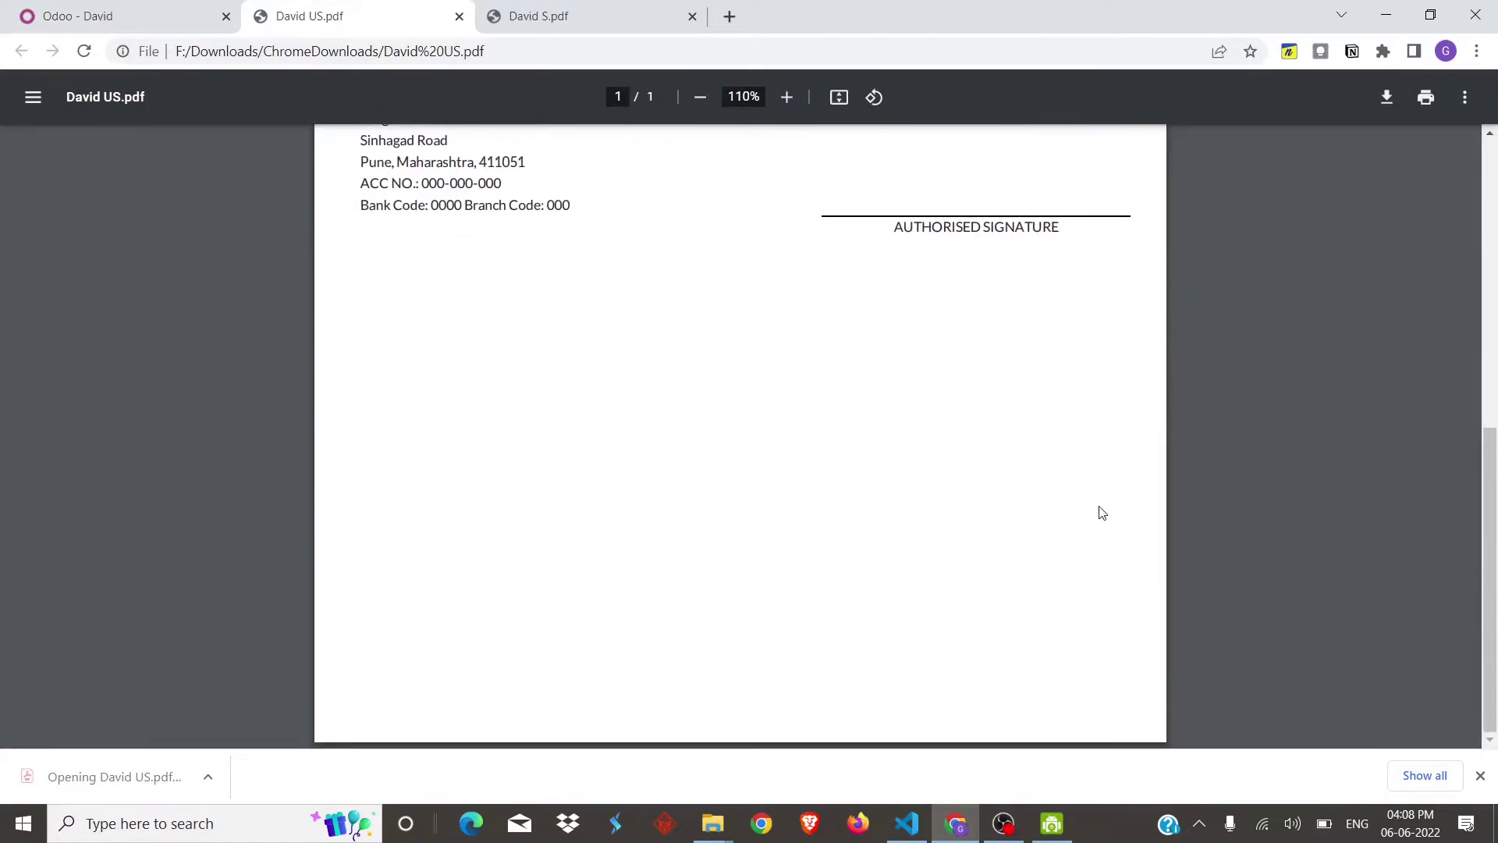
scroll(1091, 530, up, 8)
- Print the Prepayment S$ report and review the downloaded PDF
click(167, 6)
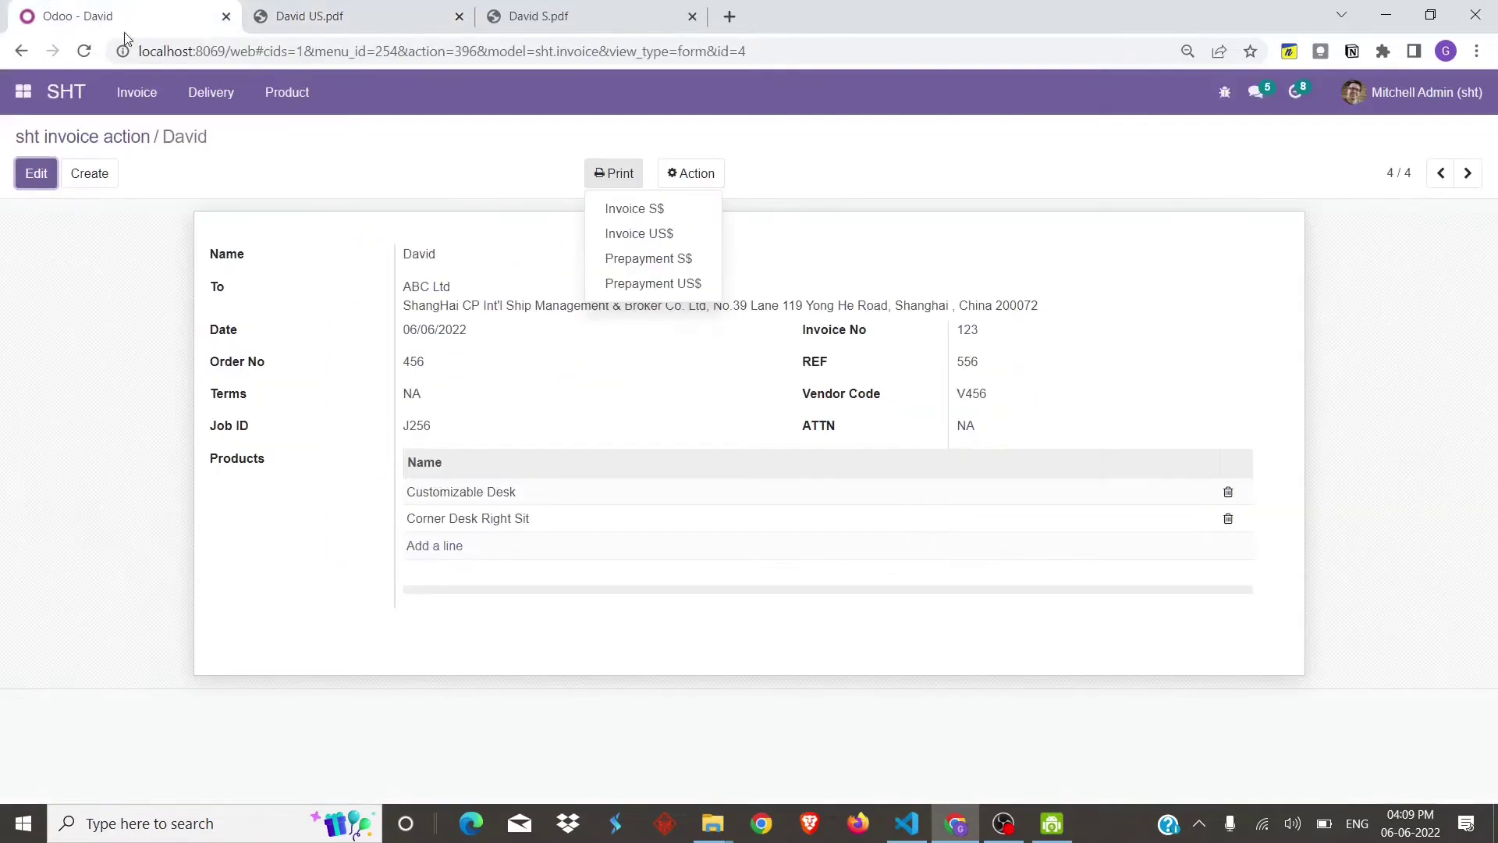
click(612, 258)
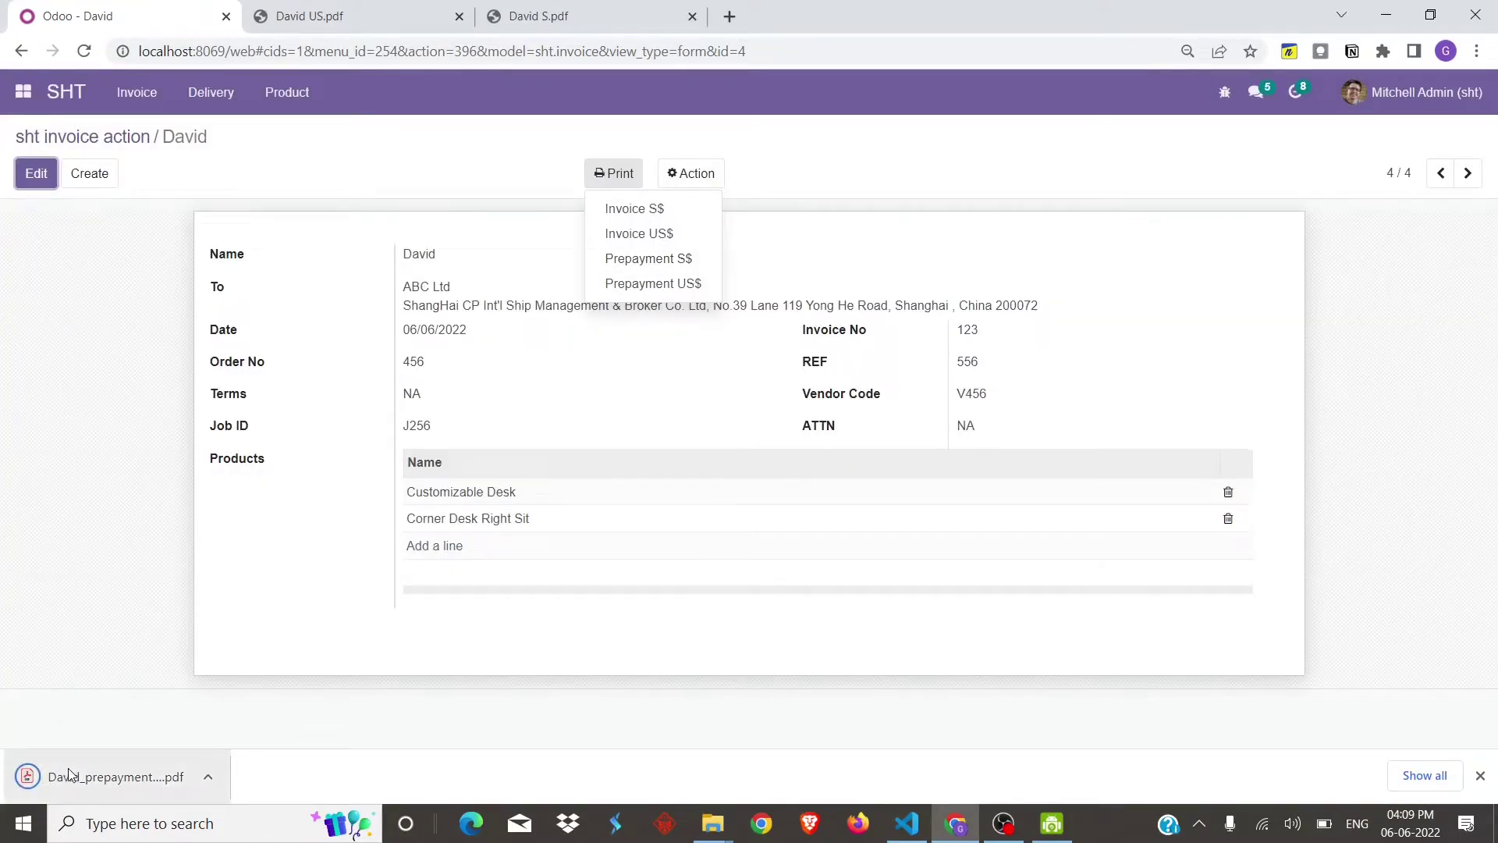
click(68, 774)
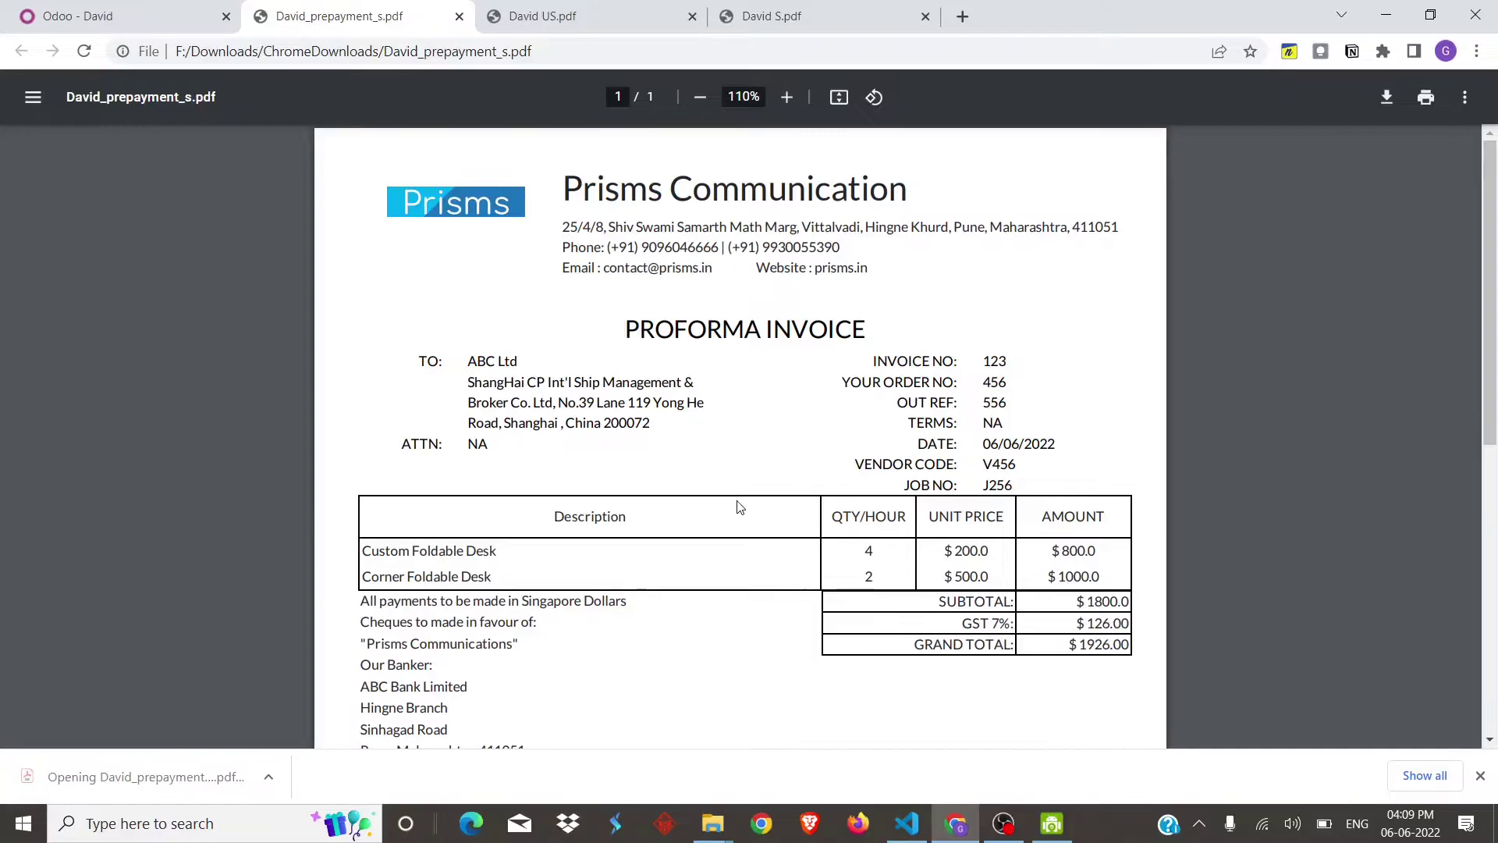
scroll(749, 546, down, 7)
scroll(764, 582, up, 6)
scroll(767, 584, up, 3)
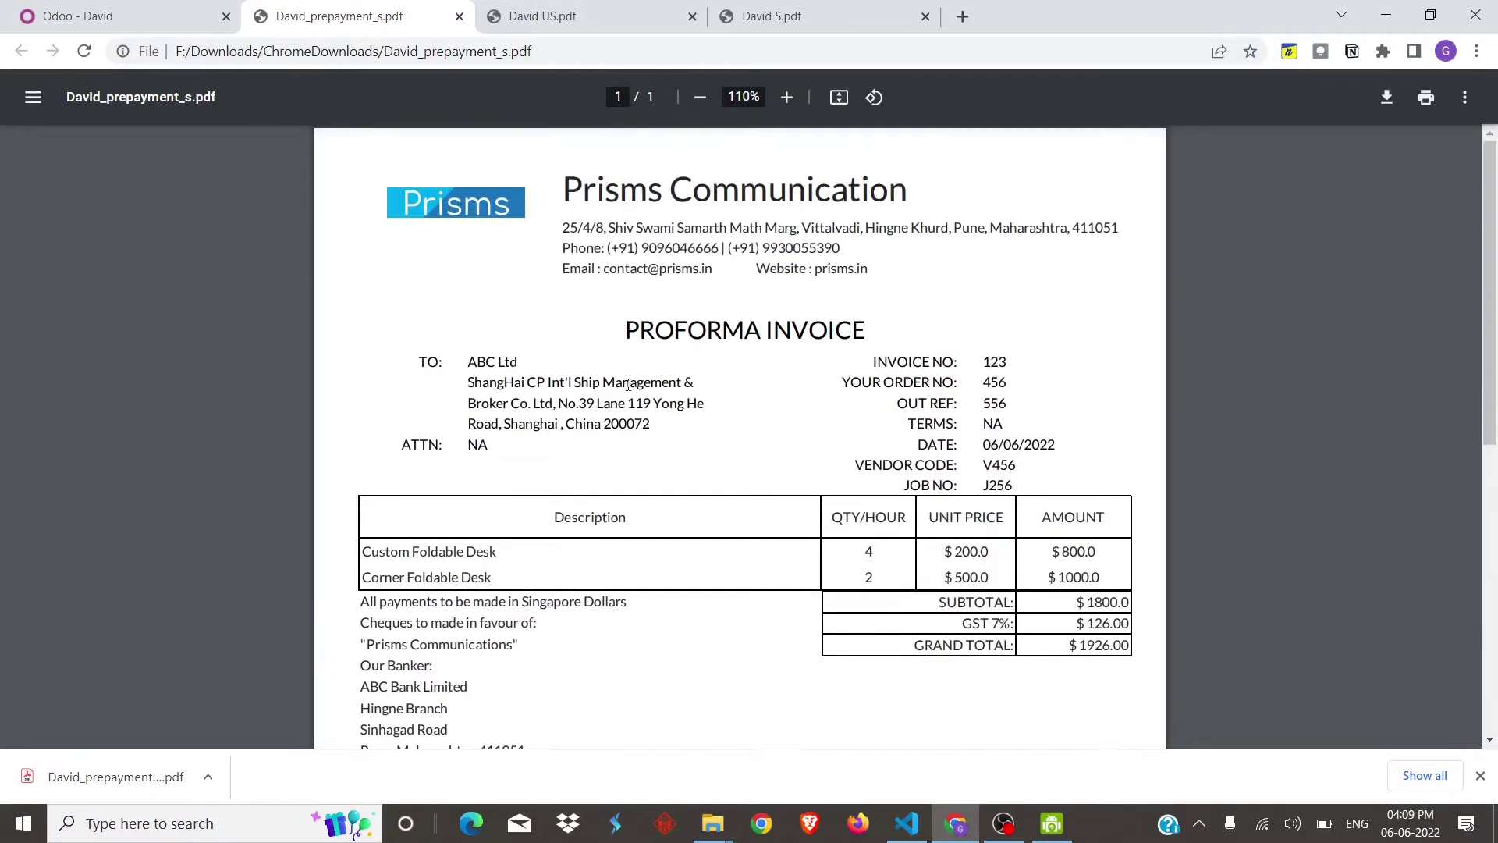
- Print the Prepayment US$ report, review its PDF, and return to the invoice form
click(117, 15)
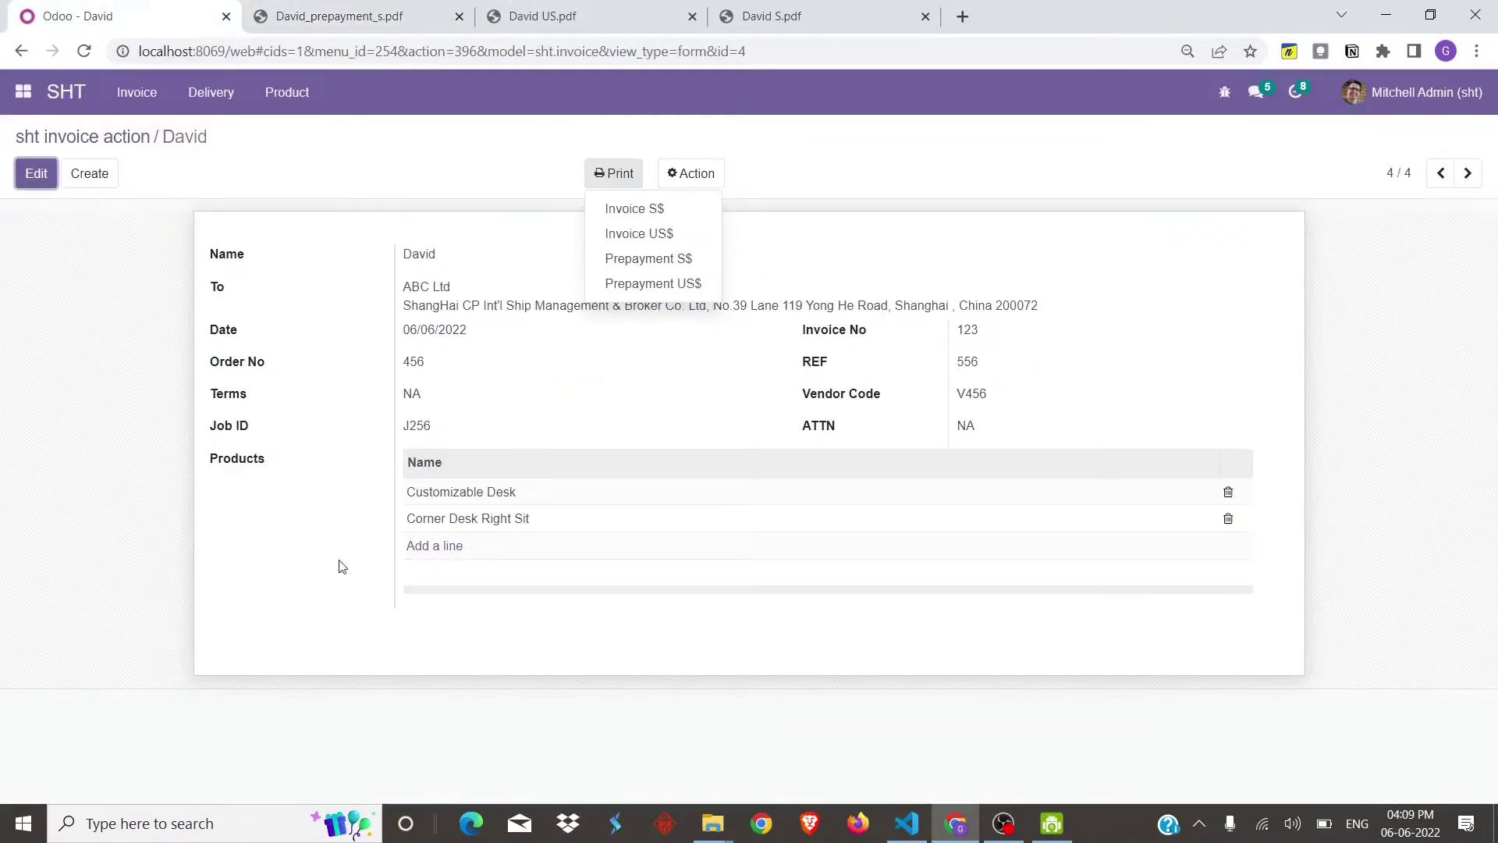
click(650, 283)
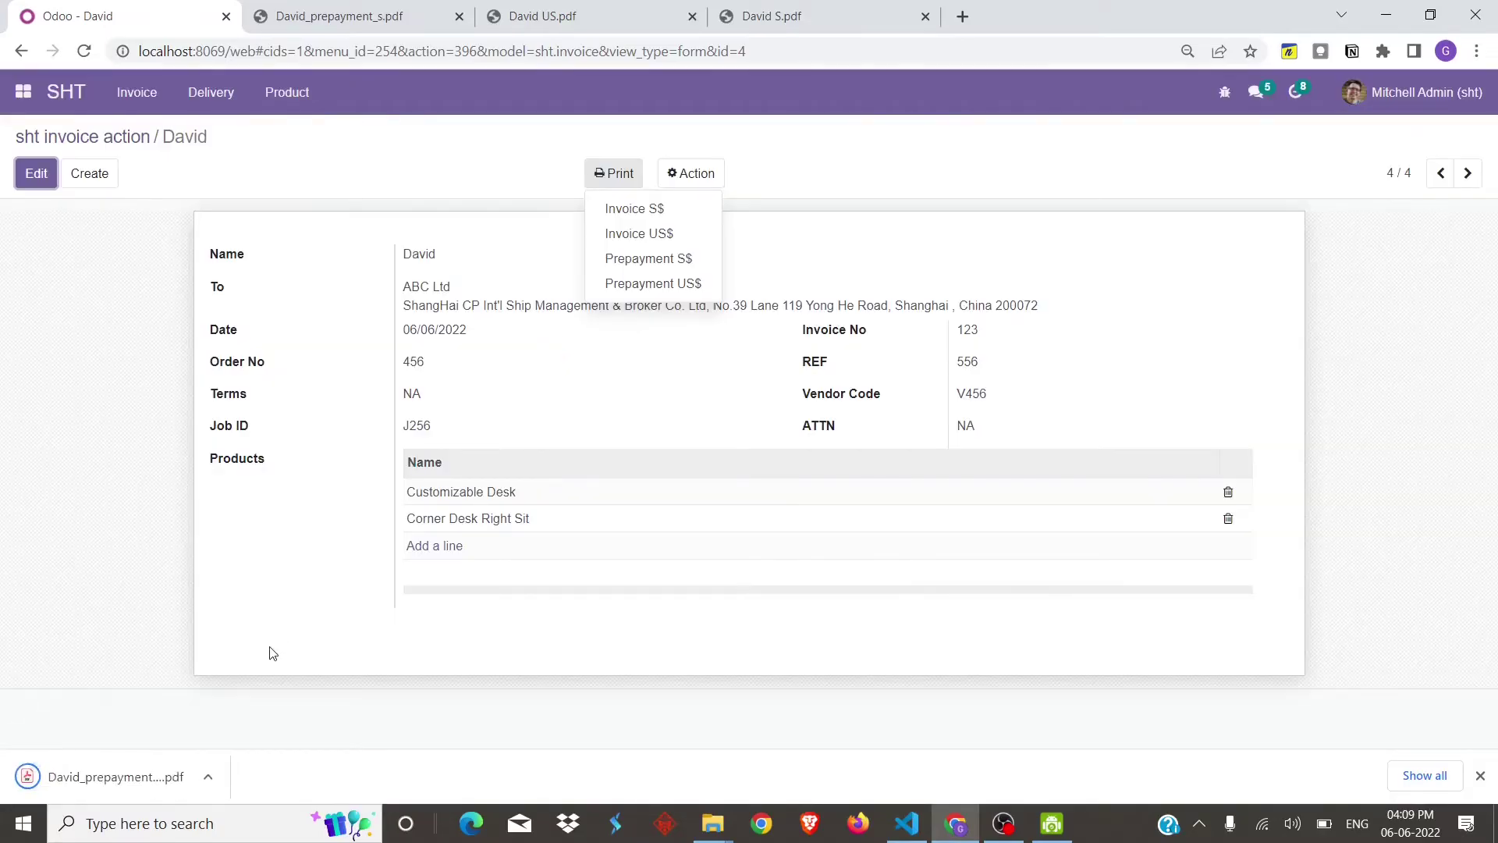
click(130, 772)
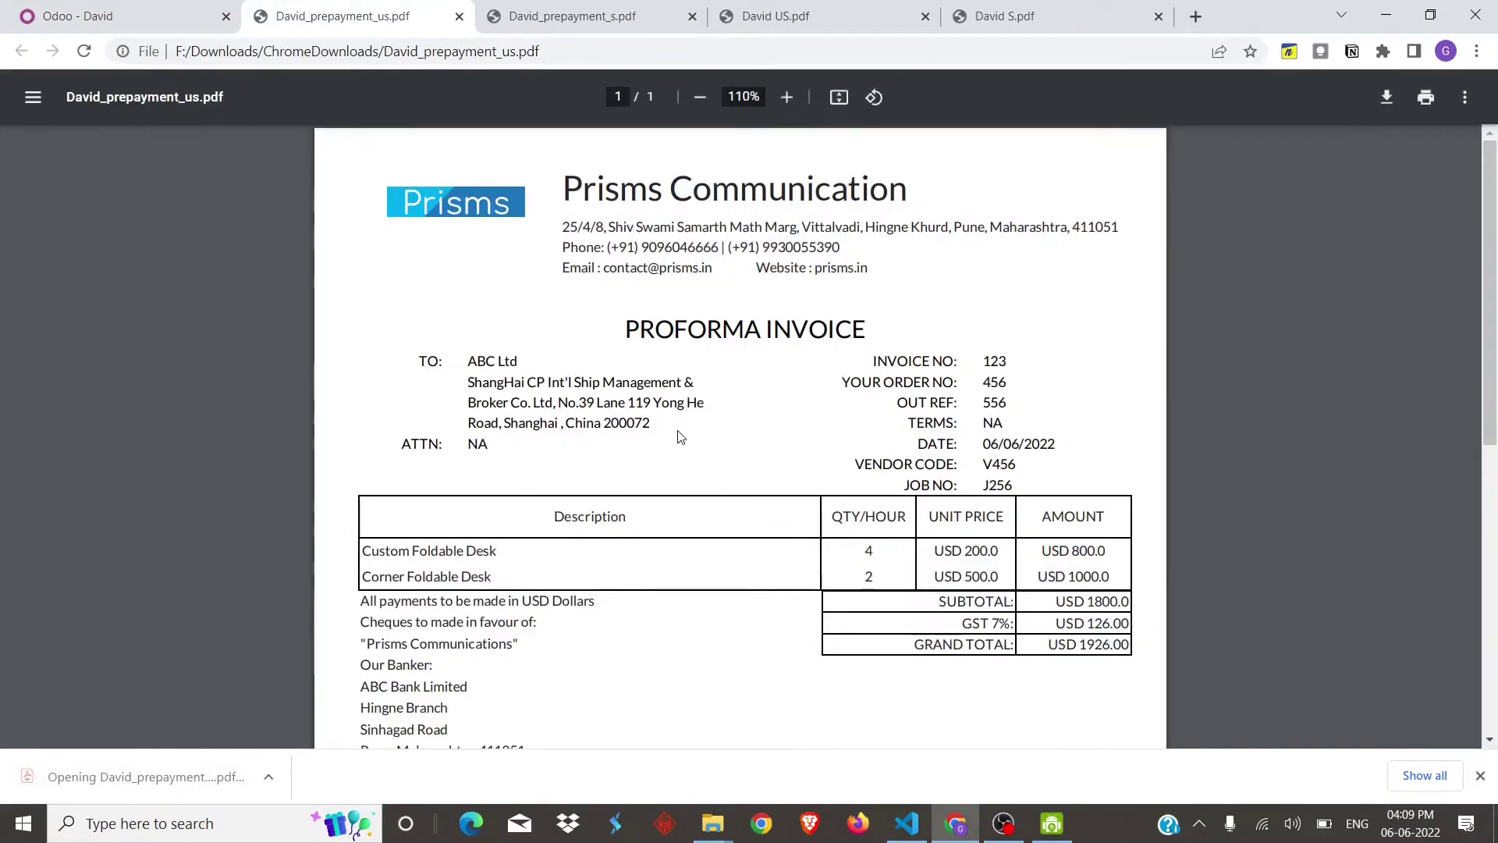
scroll(683, 441, down, 6)
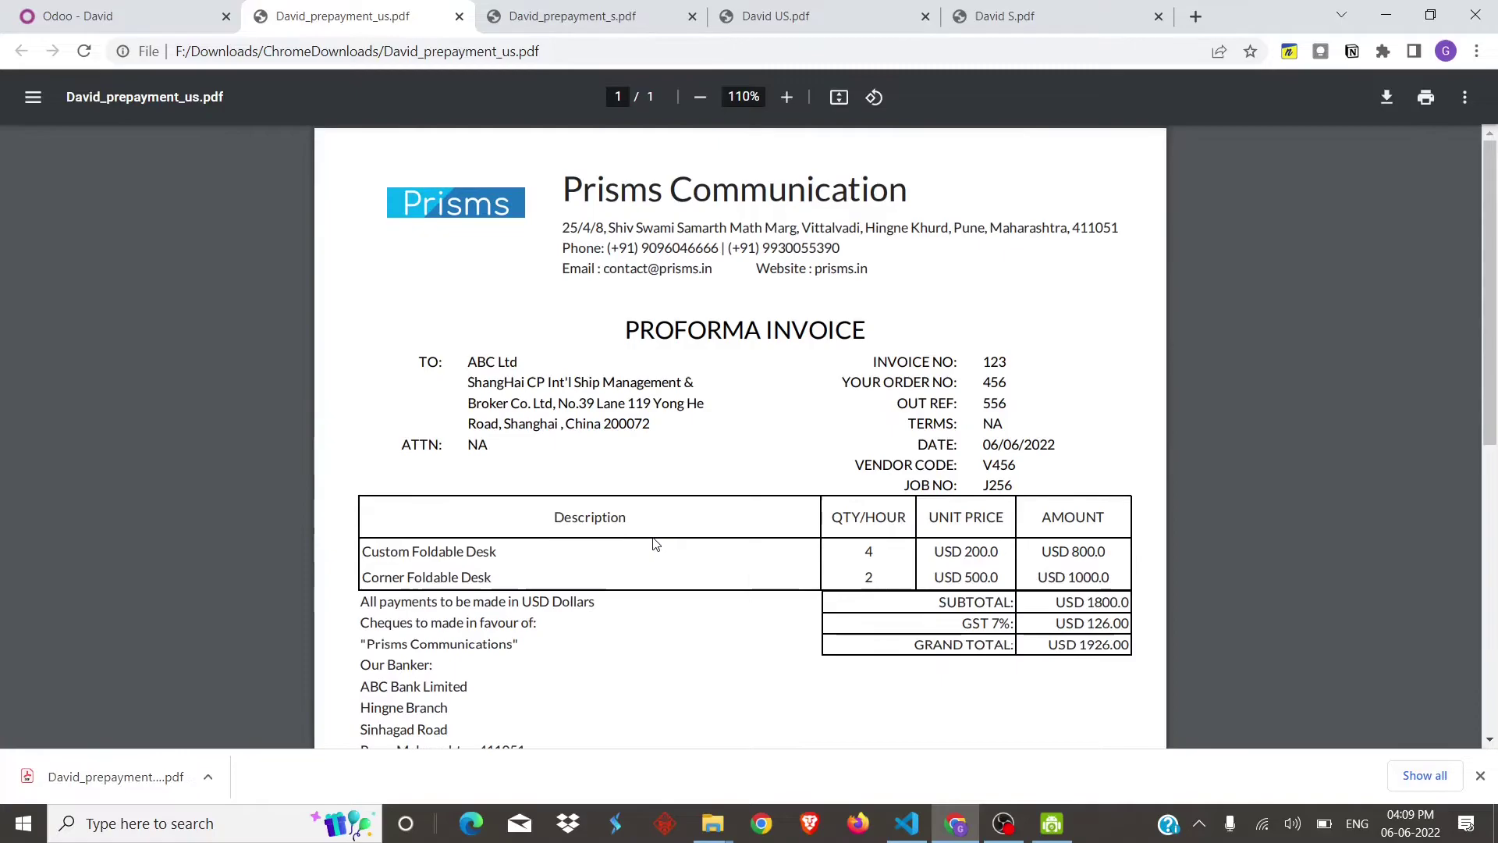
scroll(664, 558, down, 1)
scroll(665, 575, up, 2)
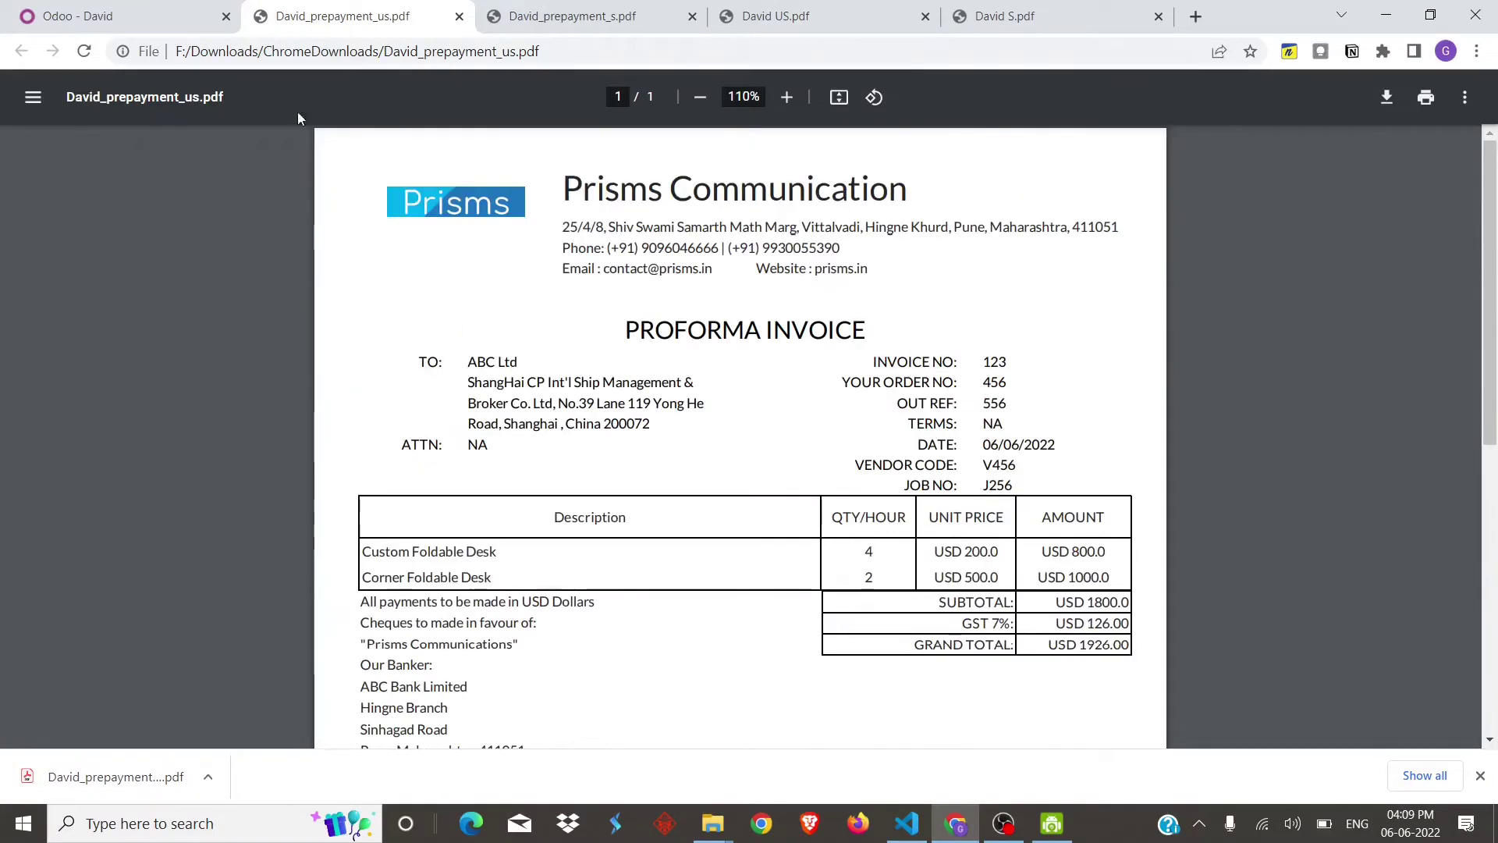
click(125, 16)
click(459, 184)
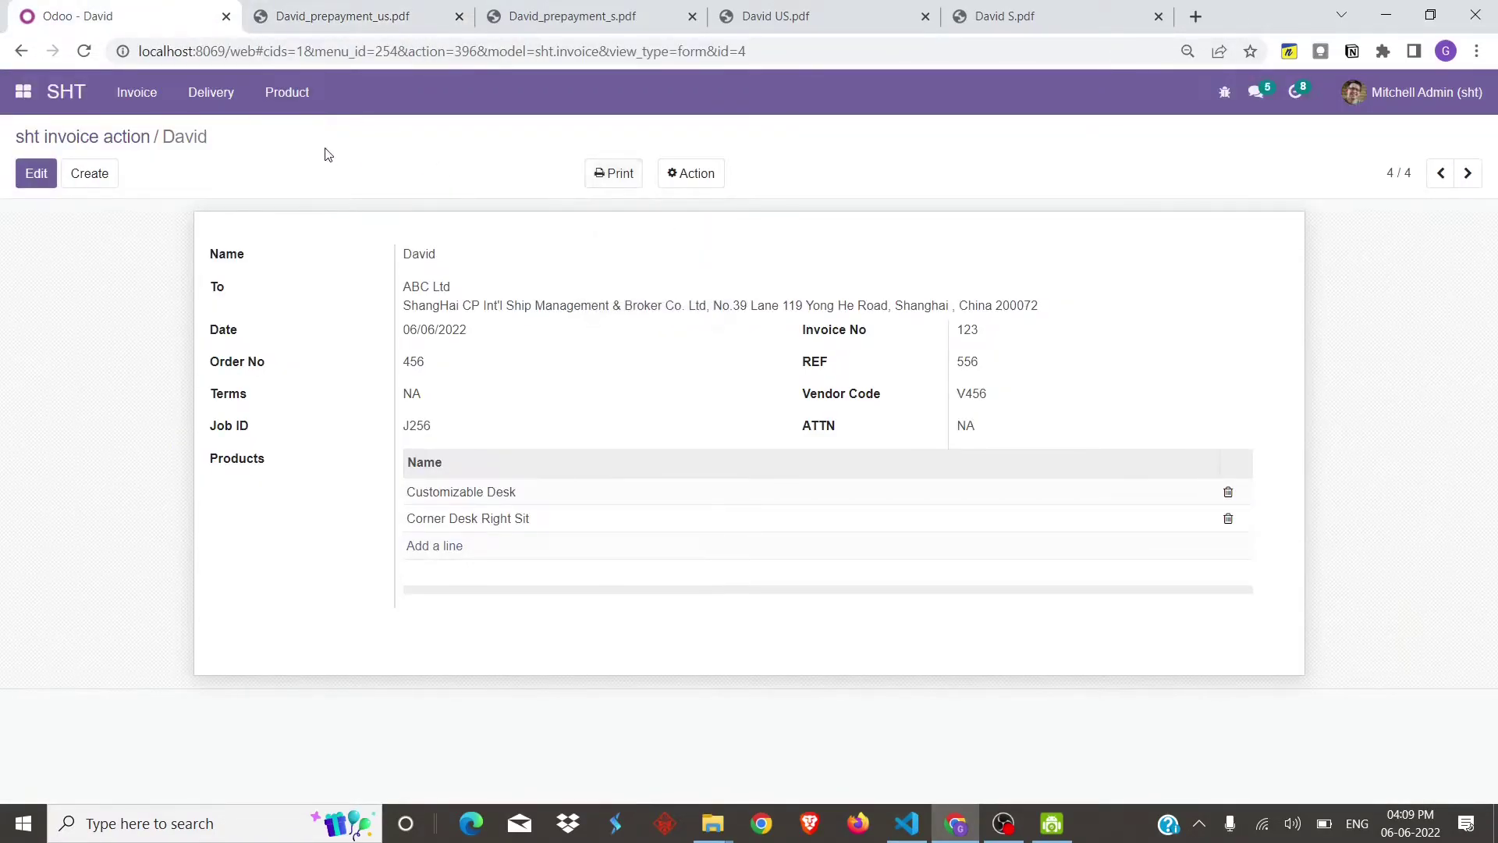
- Create a new delivery record to ABC Ltd with the pasted address, dated 06/07/2022
click(211, 98)
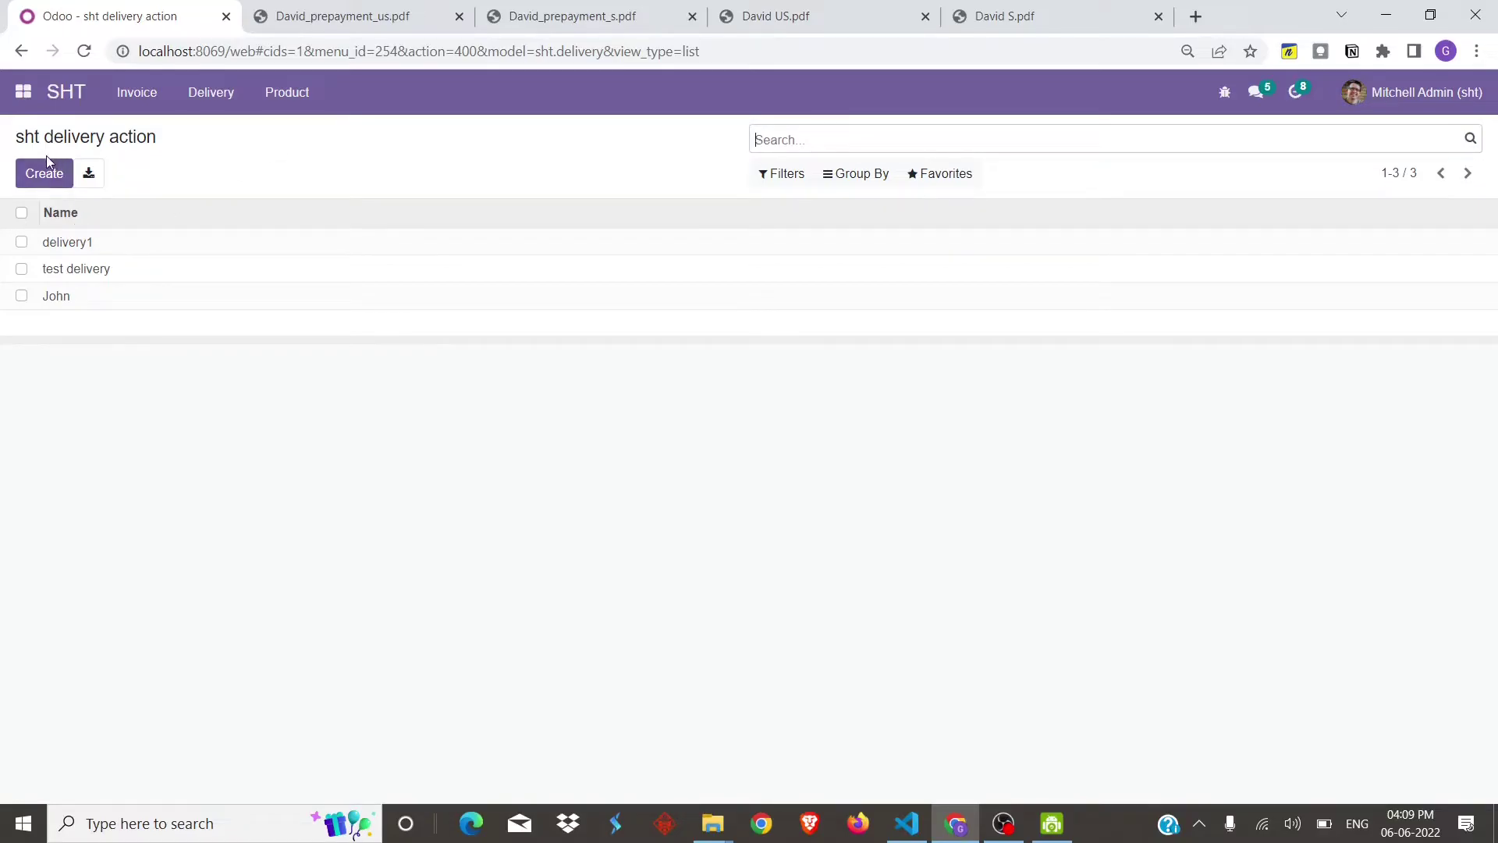
click(40, 175)
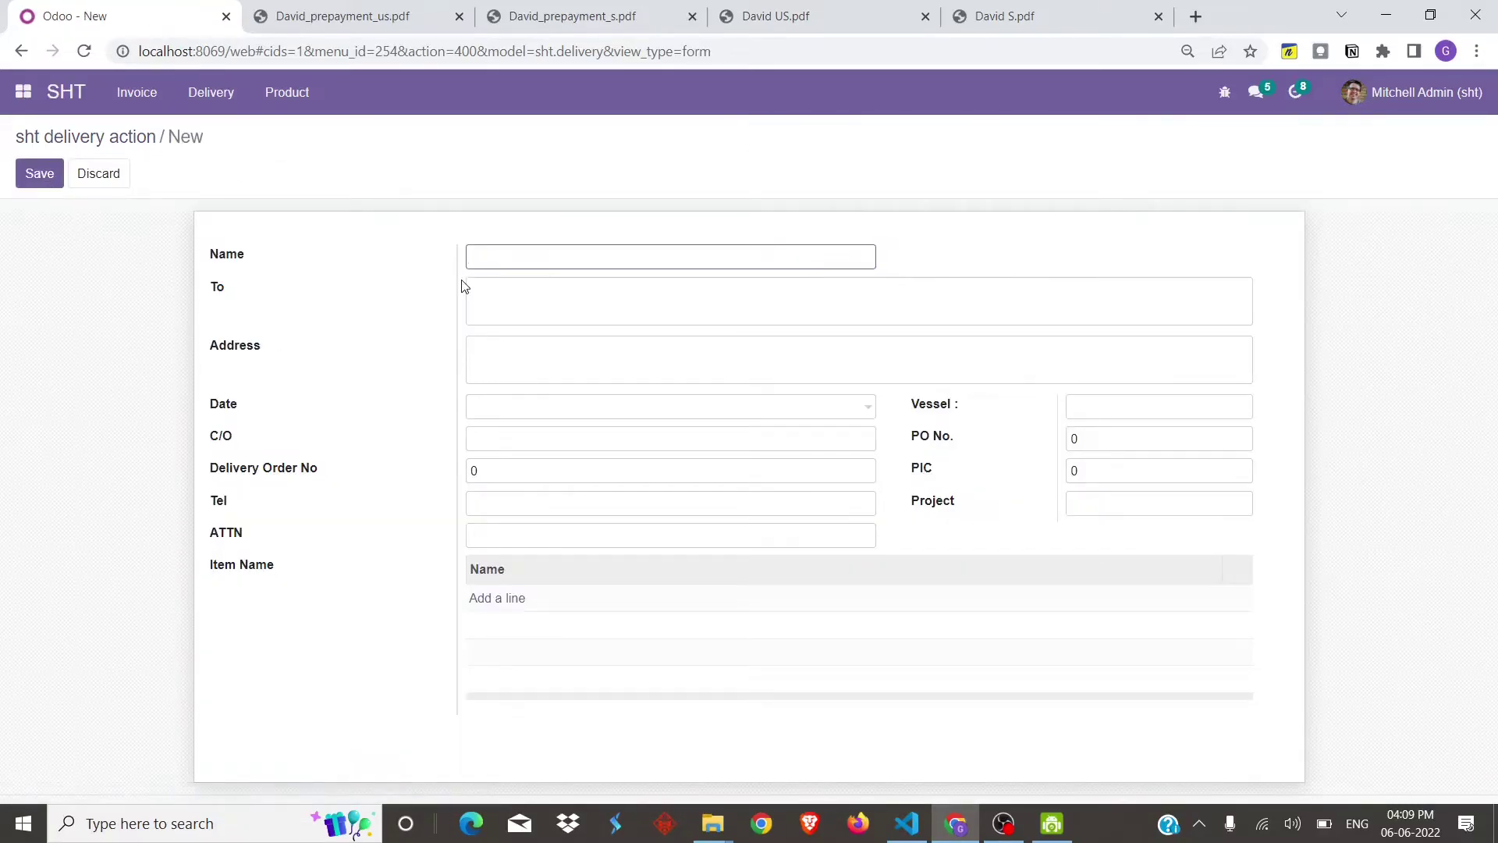
click(575, 304)
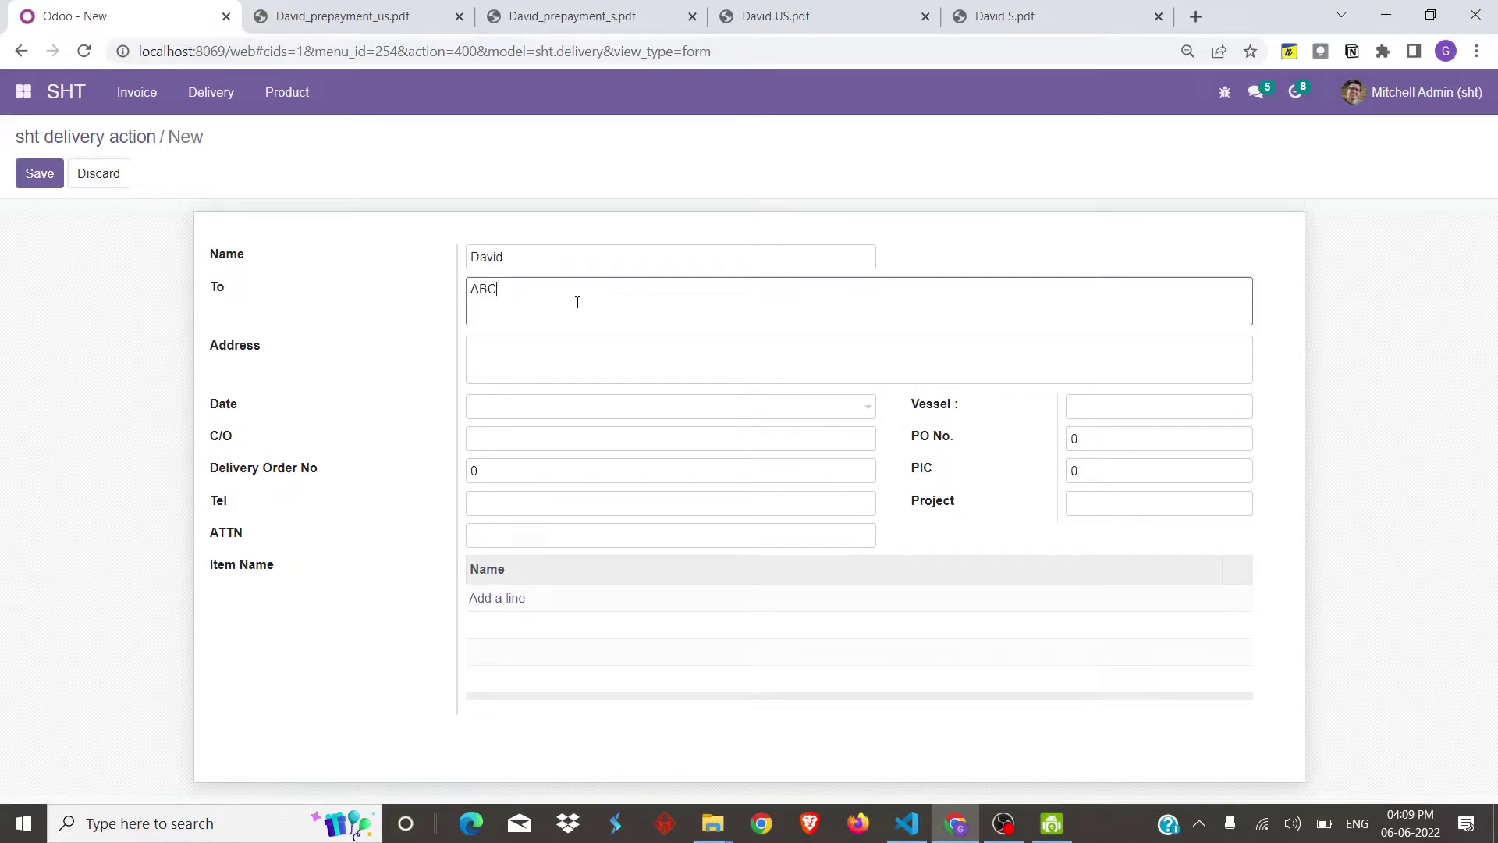
text(ABC L)
click(535, 348)
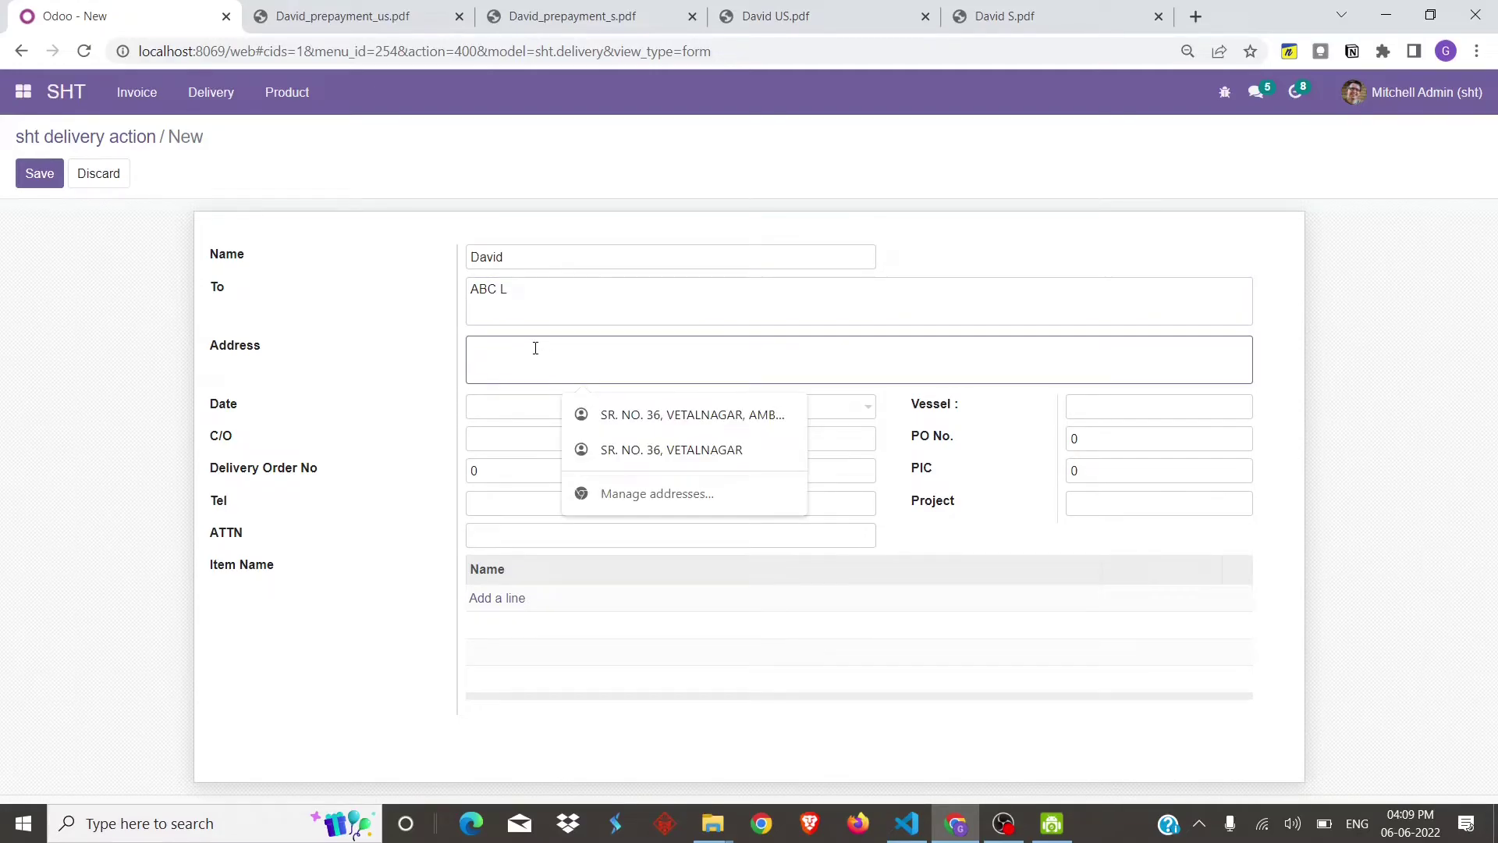
click(560, 305)
text(td)
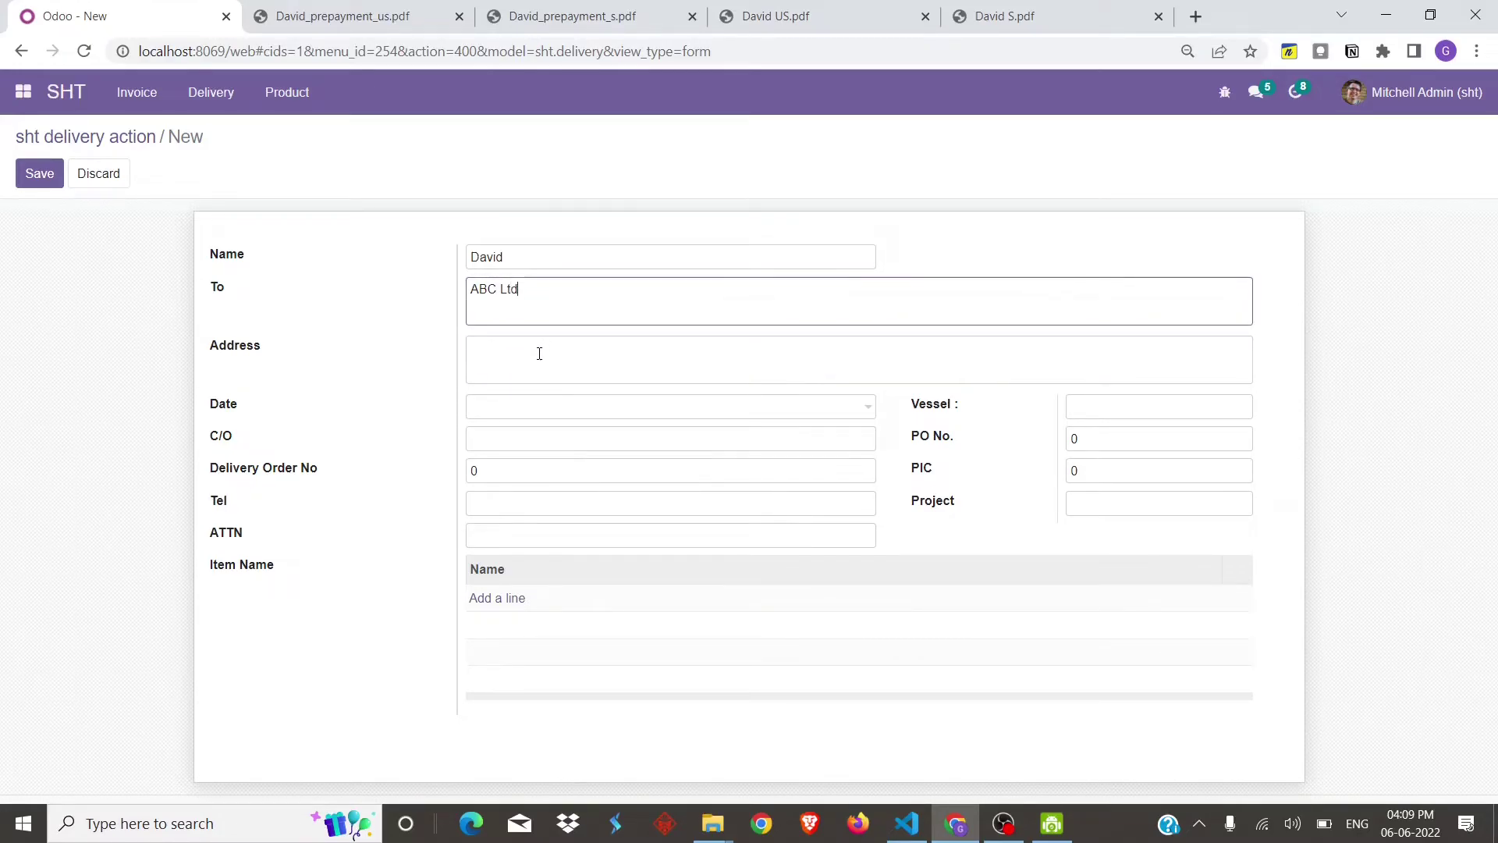
click(539, 354)
text(ShangHai CP Int'l Ship Management & Broker Co. Ltd, No.39 Lane 119 Yong He Road, Shanghai , China 200072)
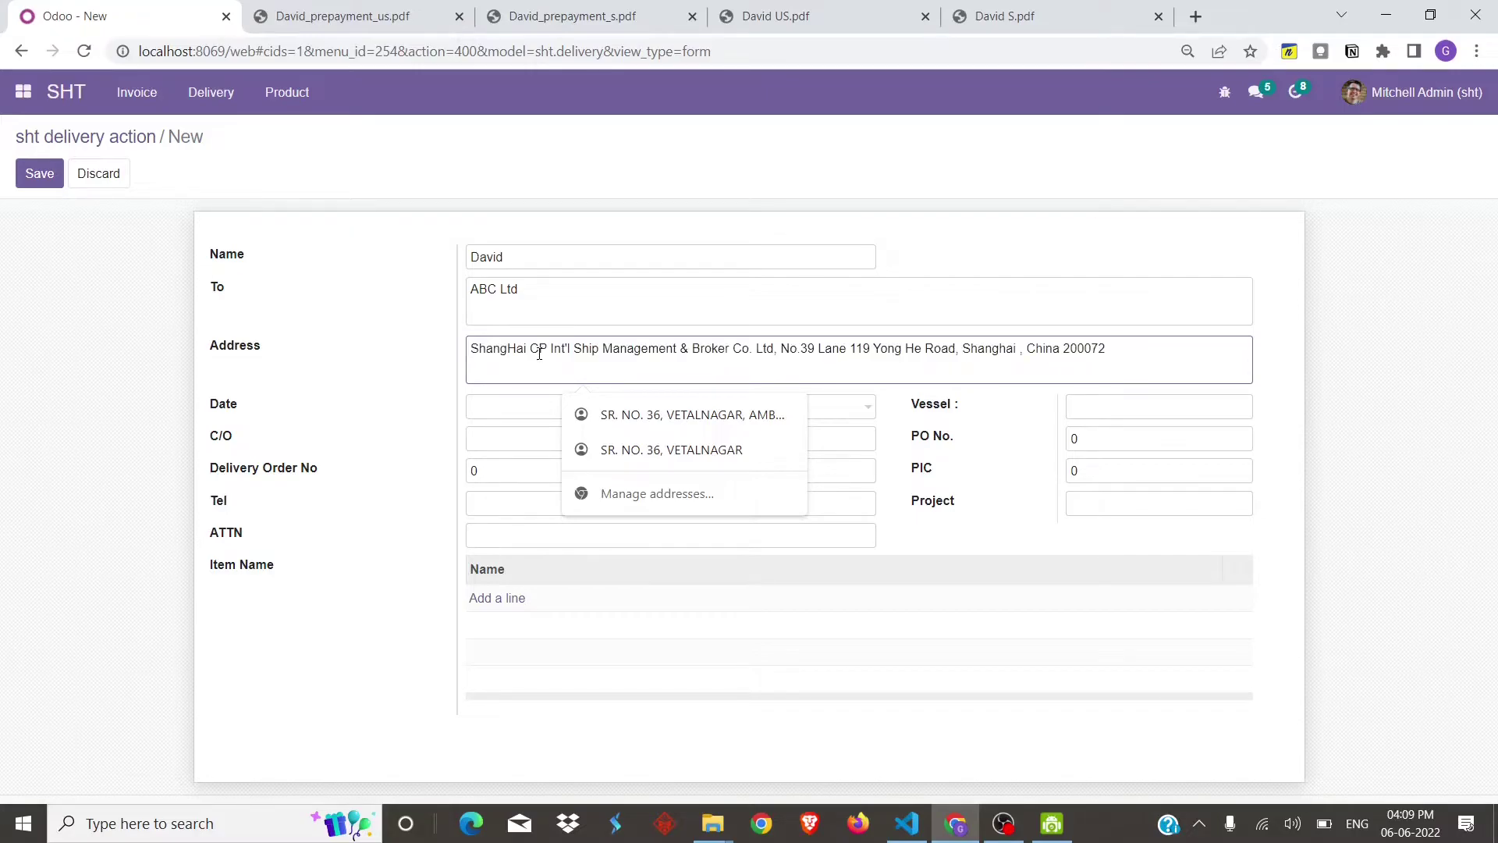
click(513, 421)
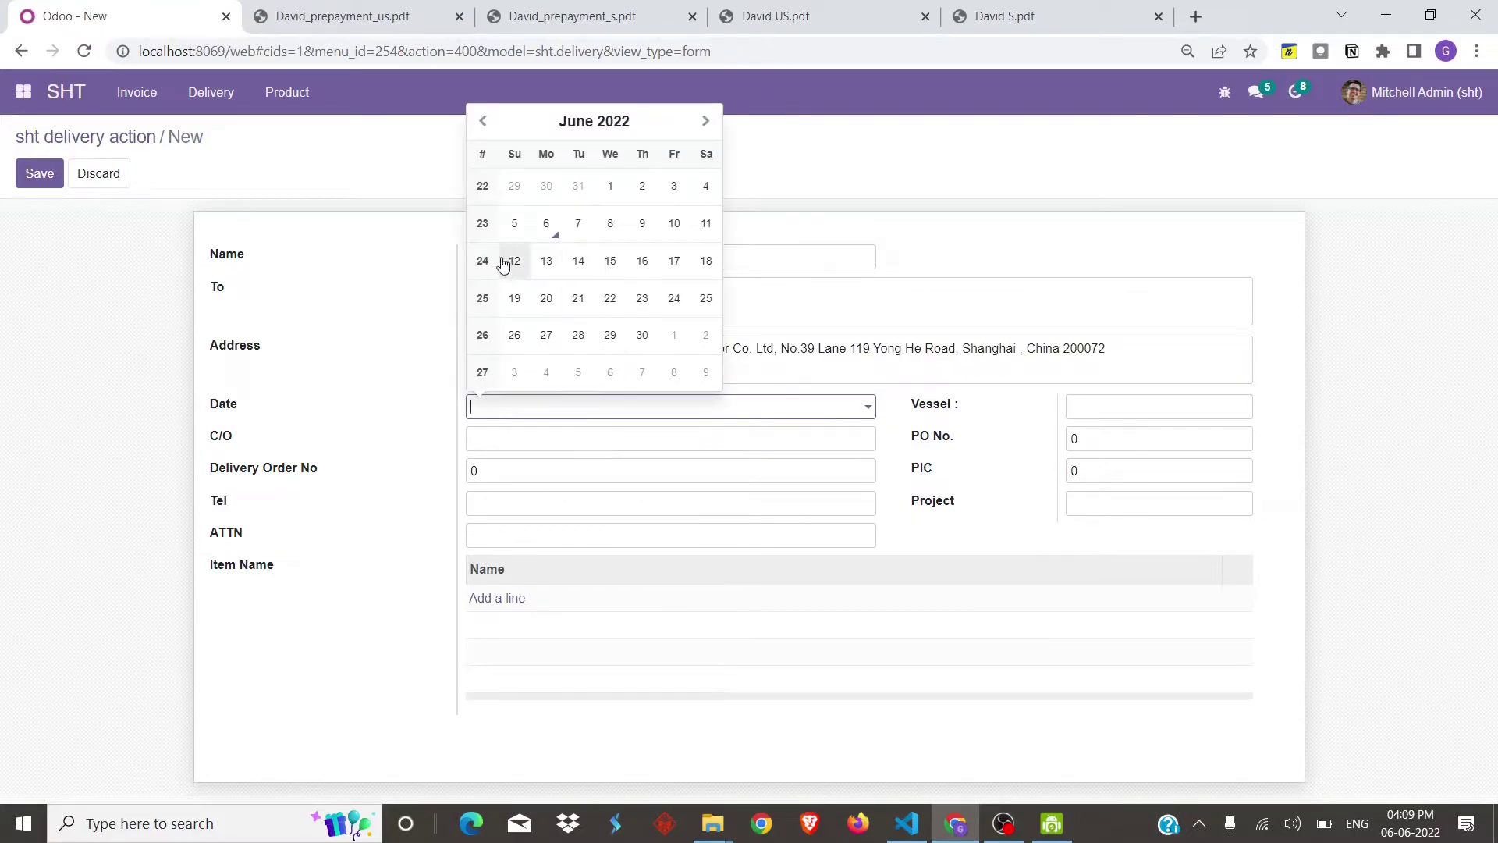
click(567, 227)
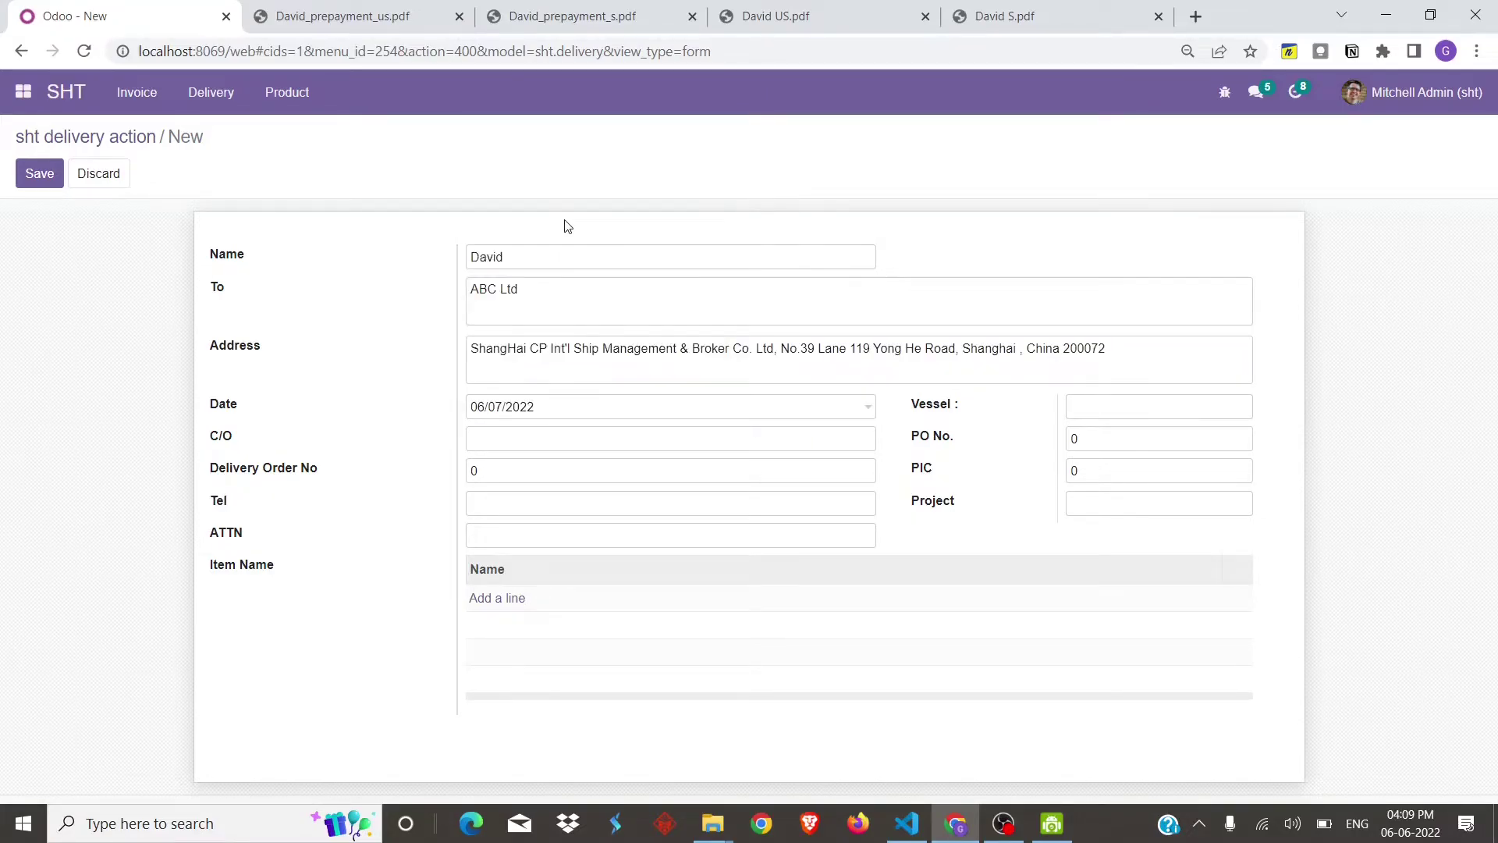
- Fill in C/O, PO 123, delivery order 456, PIC 222, project P001 and ATTN NA
click(1137, 402)
key(Tab)
key(Tab)
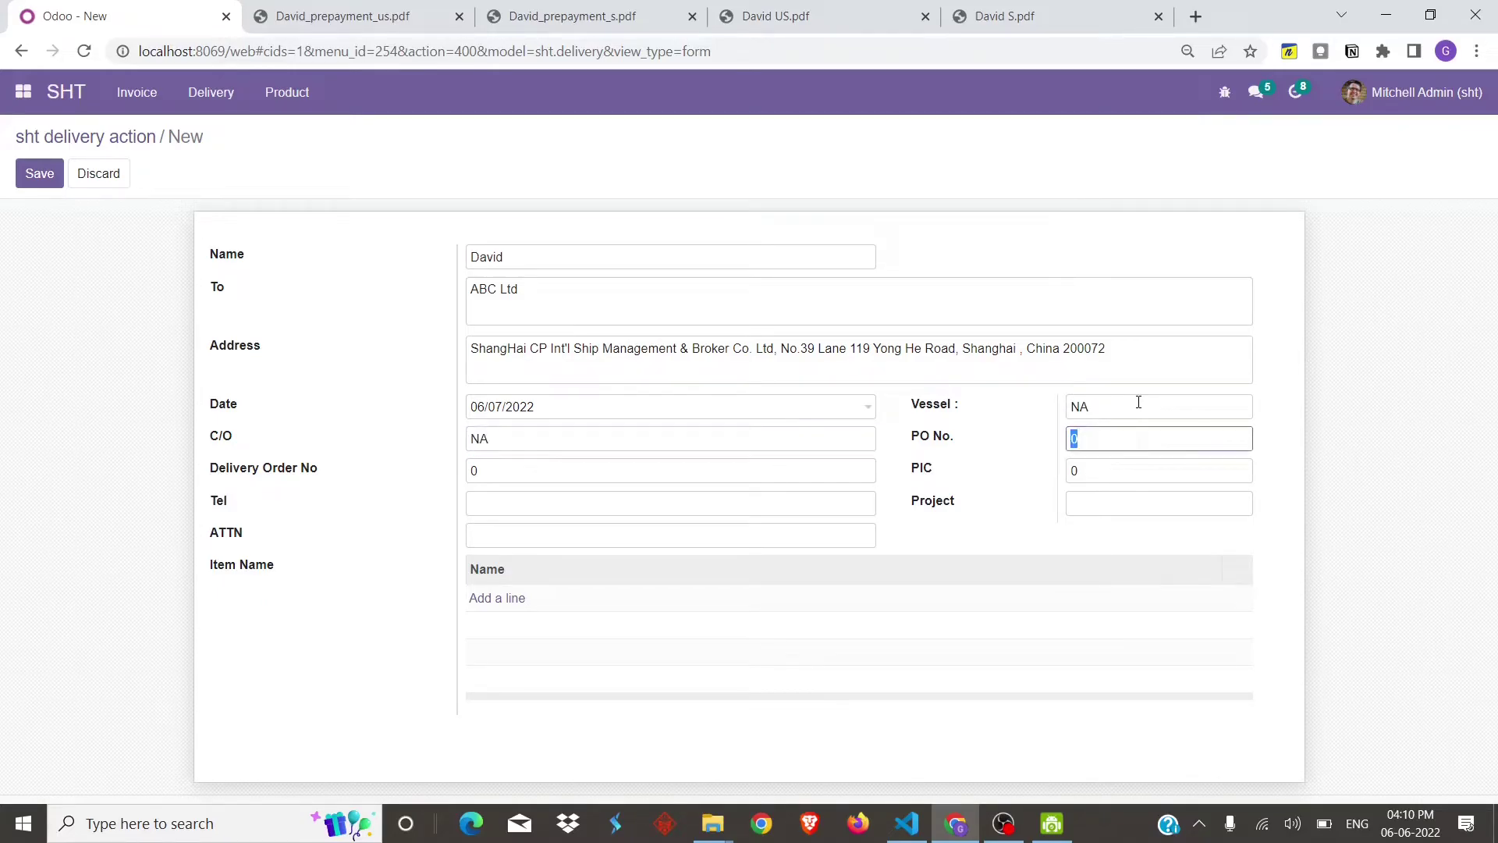
text(123)
key(Tab)
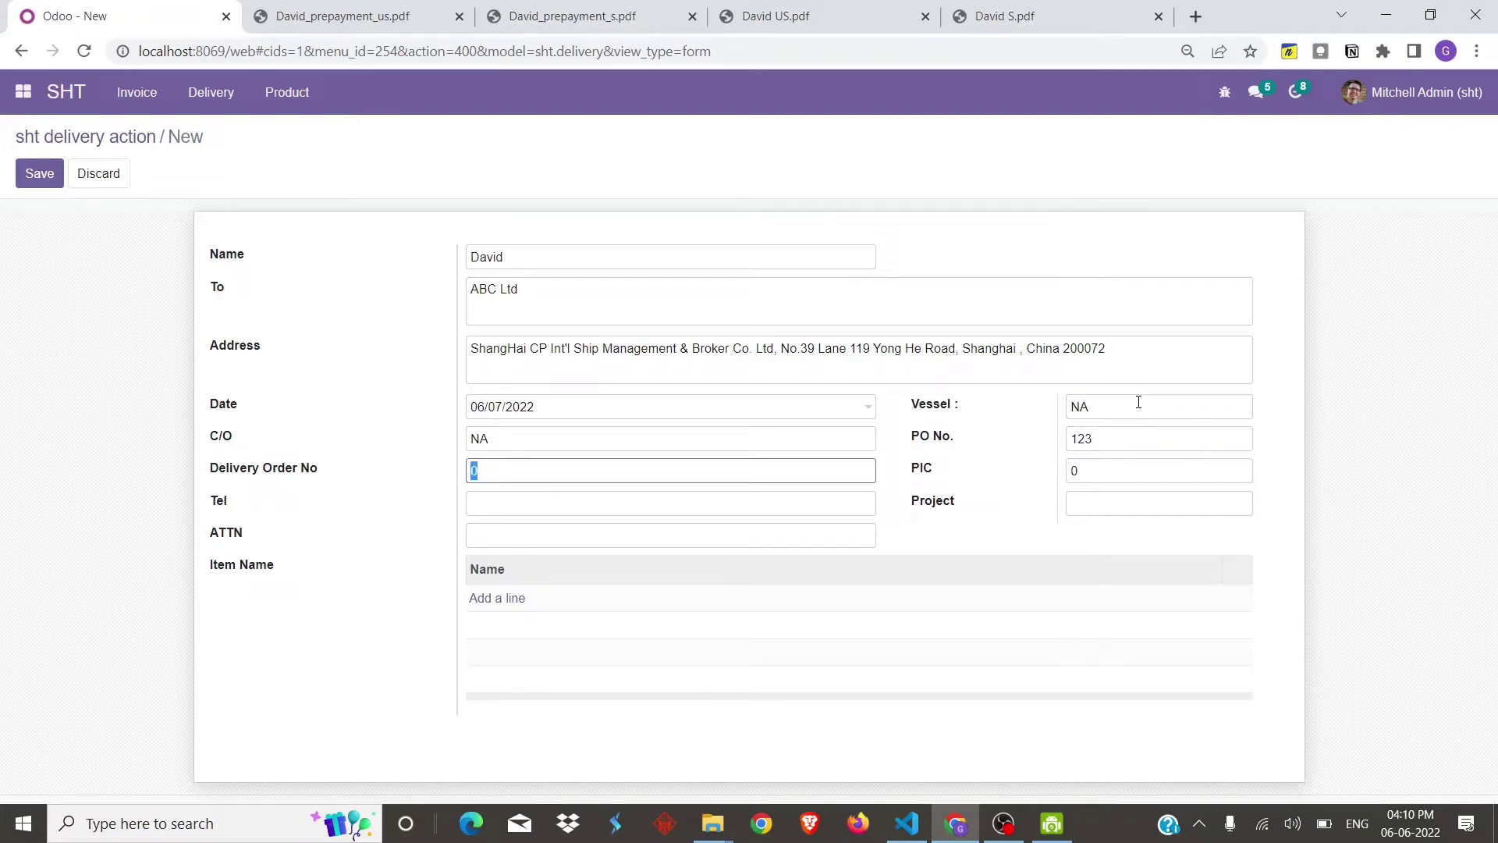
text(456)
key(Tab)
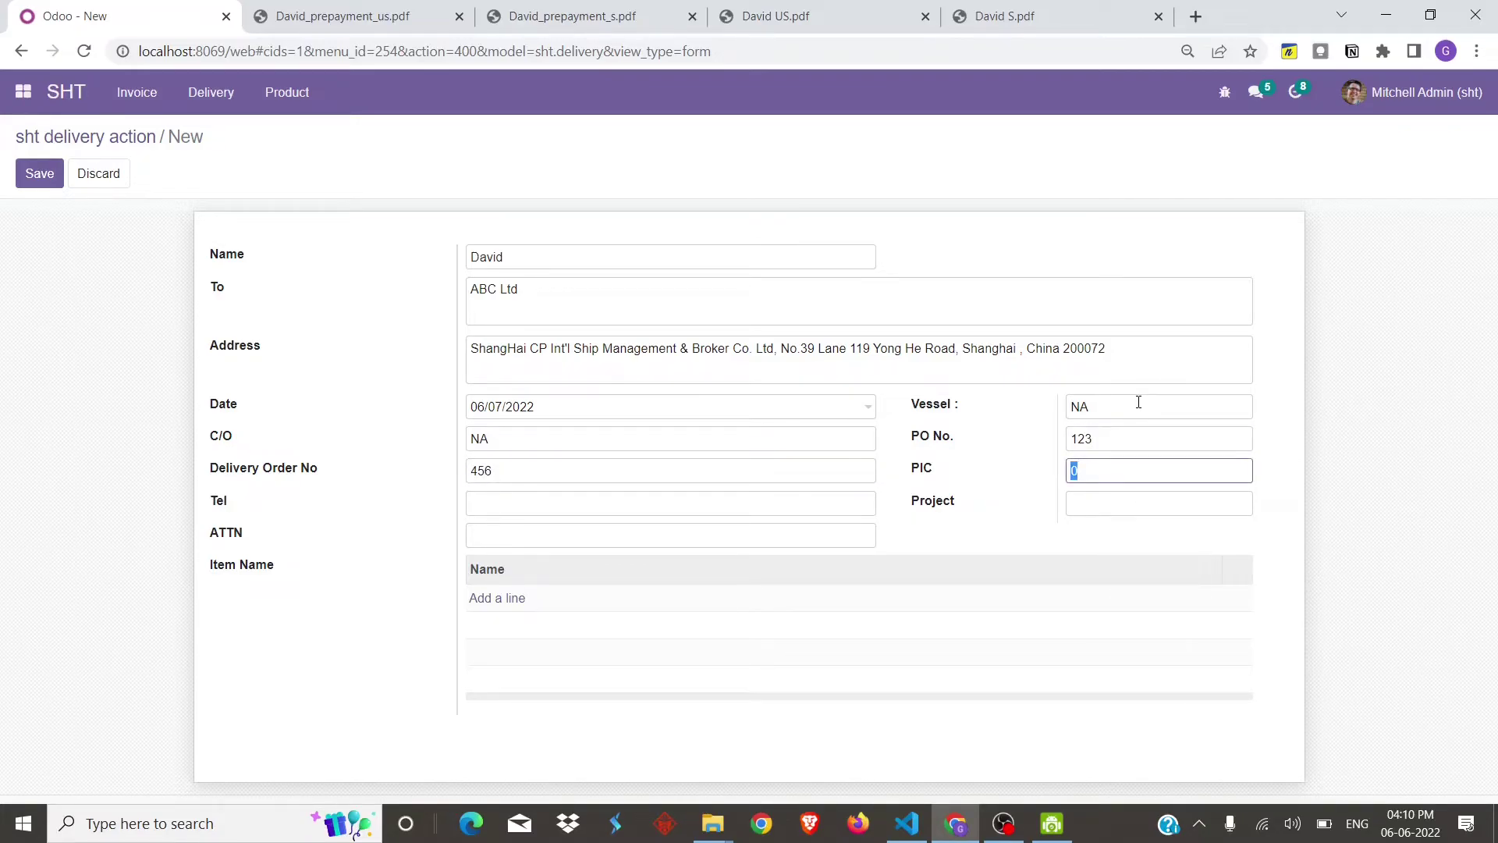
text(222)
key(Tab)
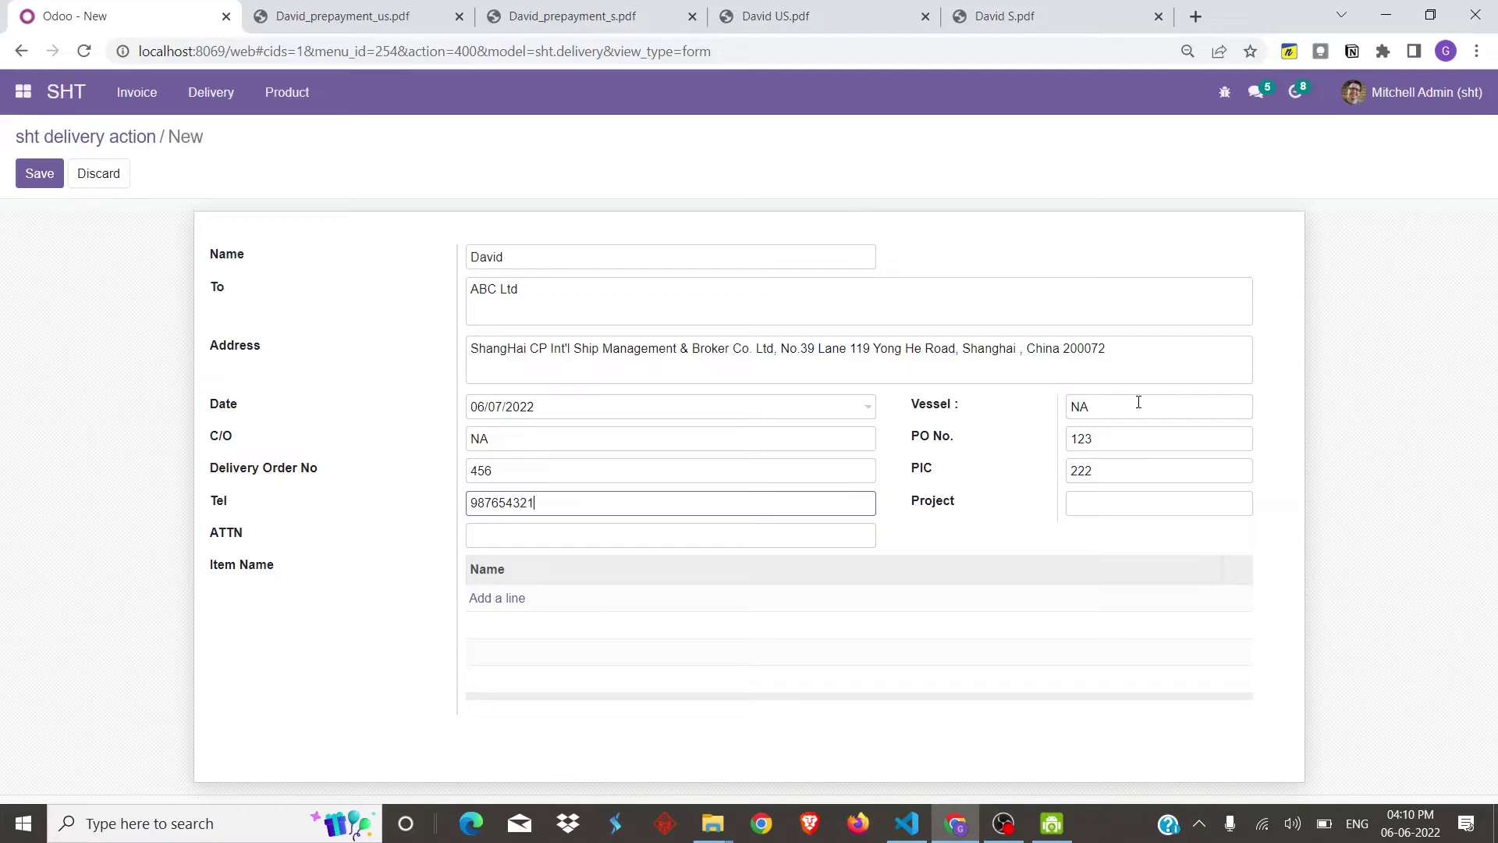
key(Tab)
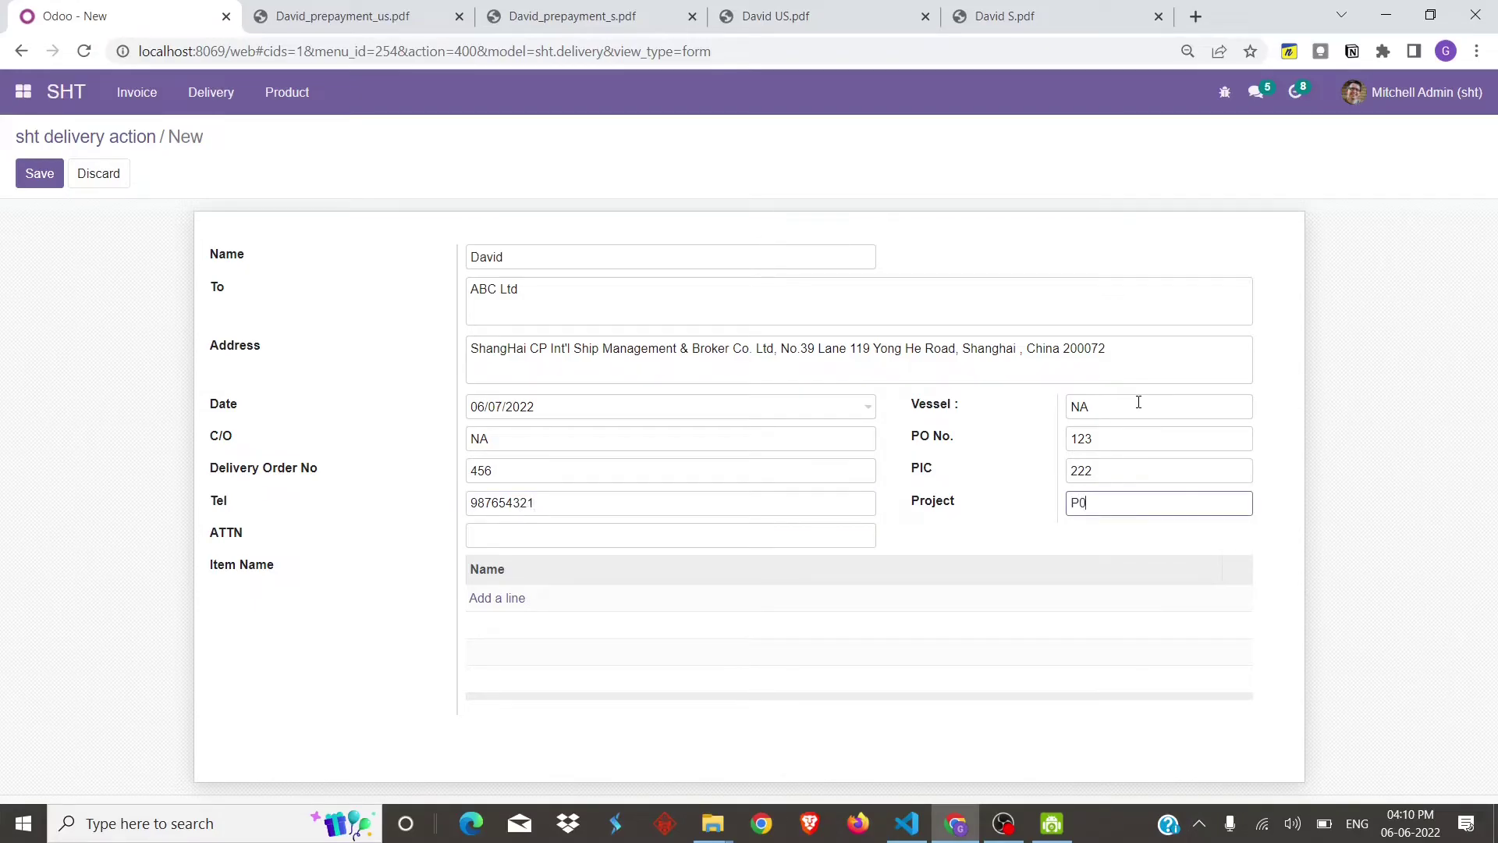
key(Tab)
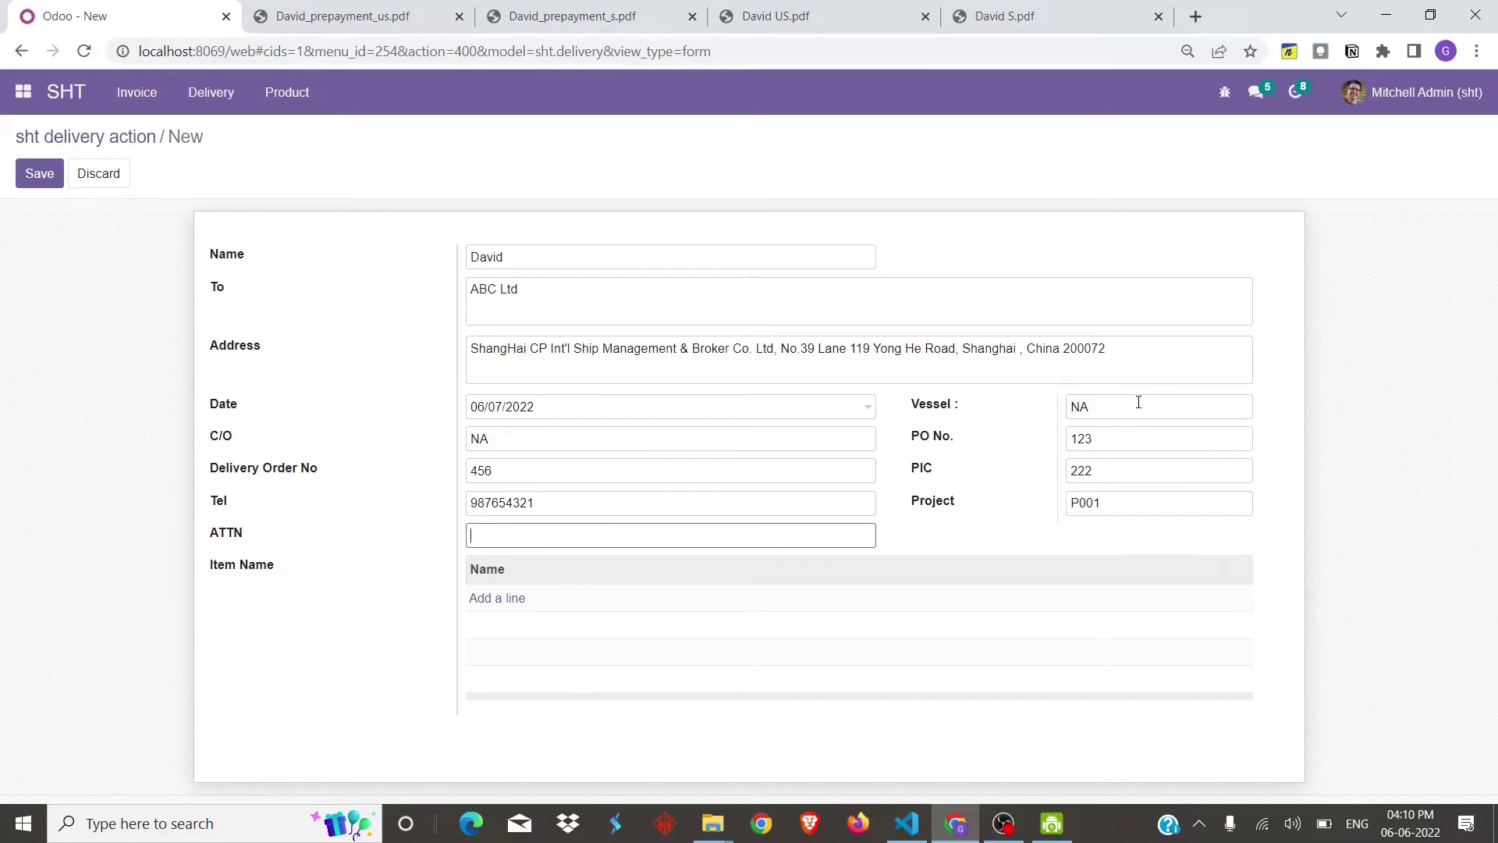
text(NA)
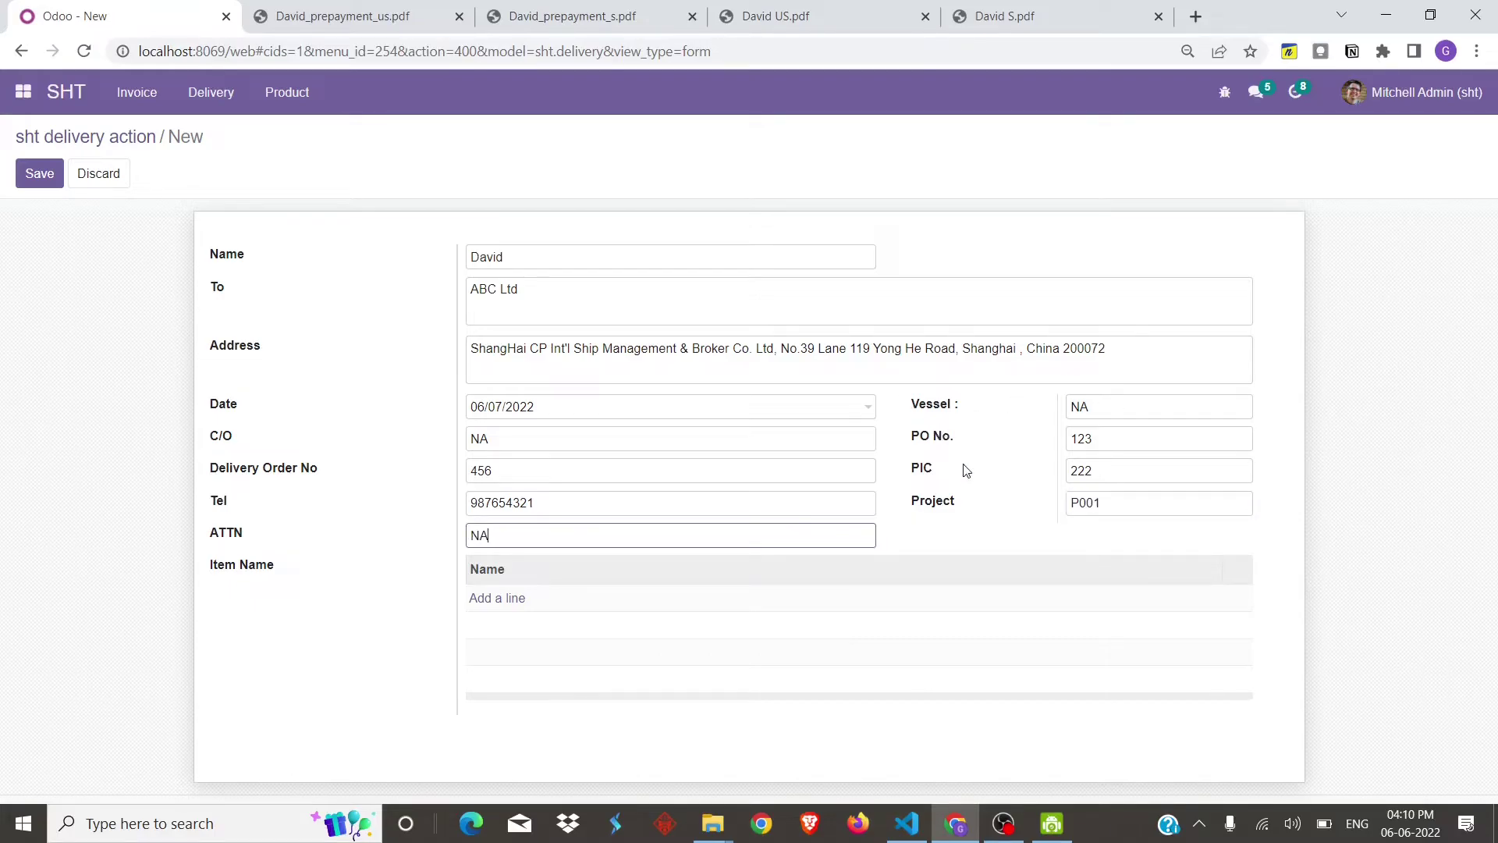
- Add a [DESK0006] Customizable Desk line: 'Custom Black Desk', unit price 600, quantity 2
click(501, 597)
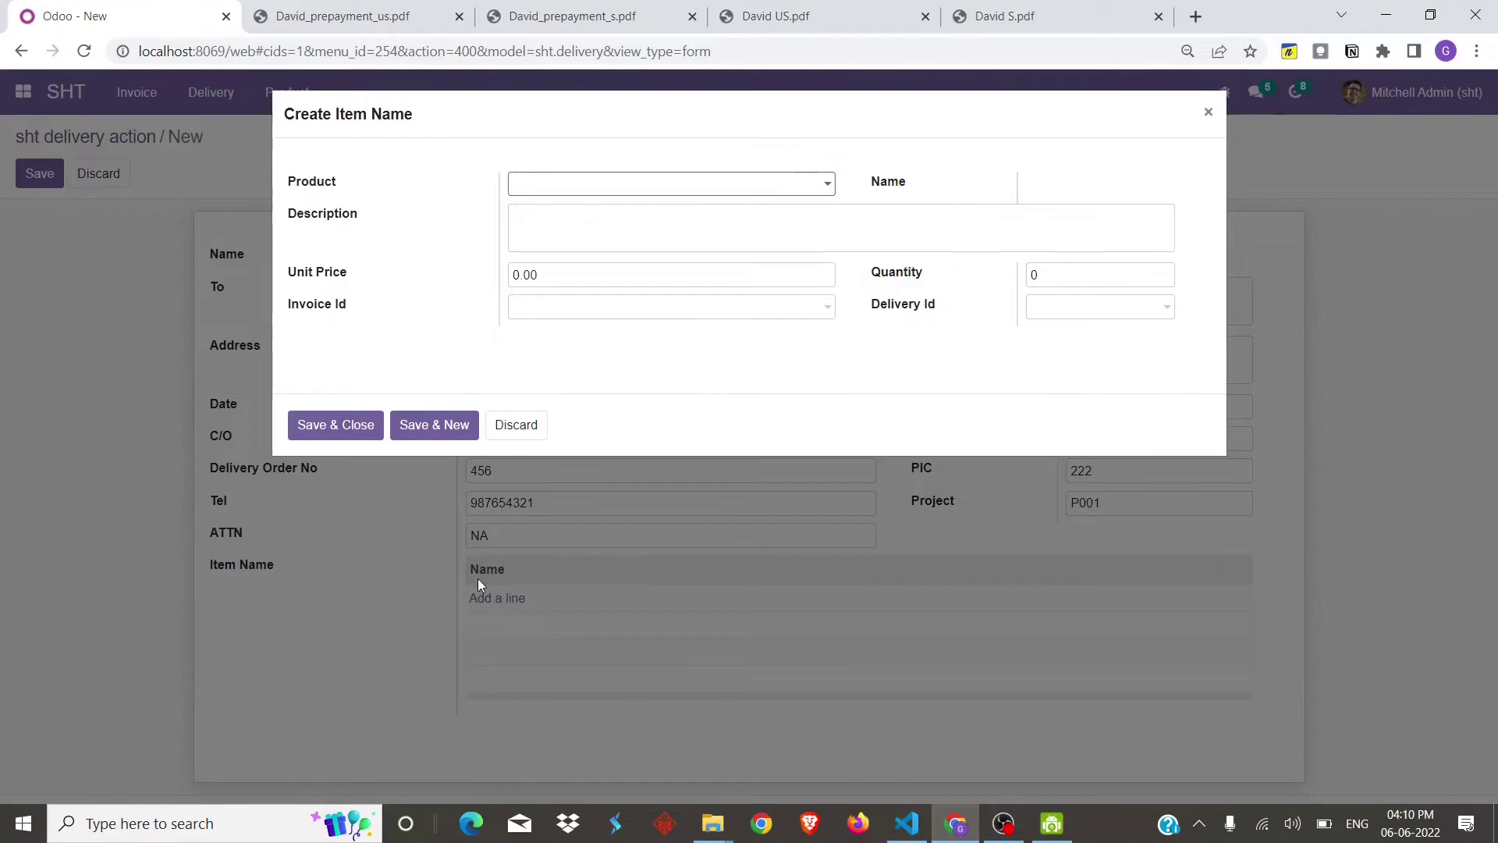
click(618, 191)
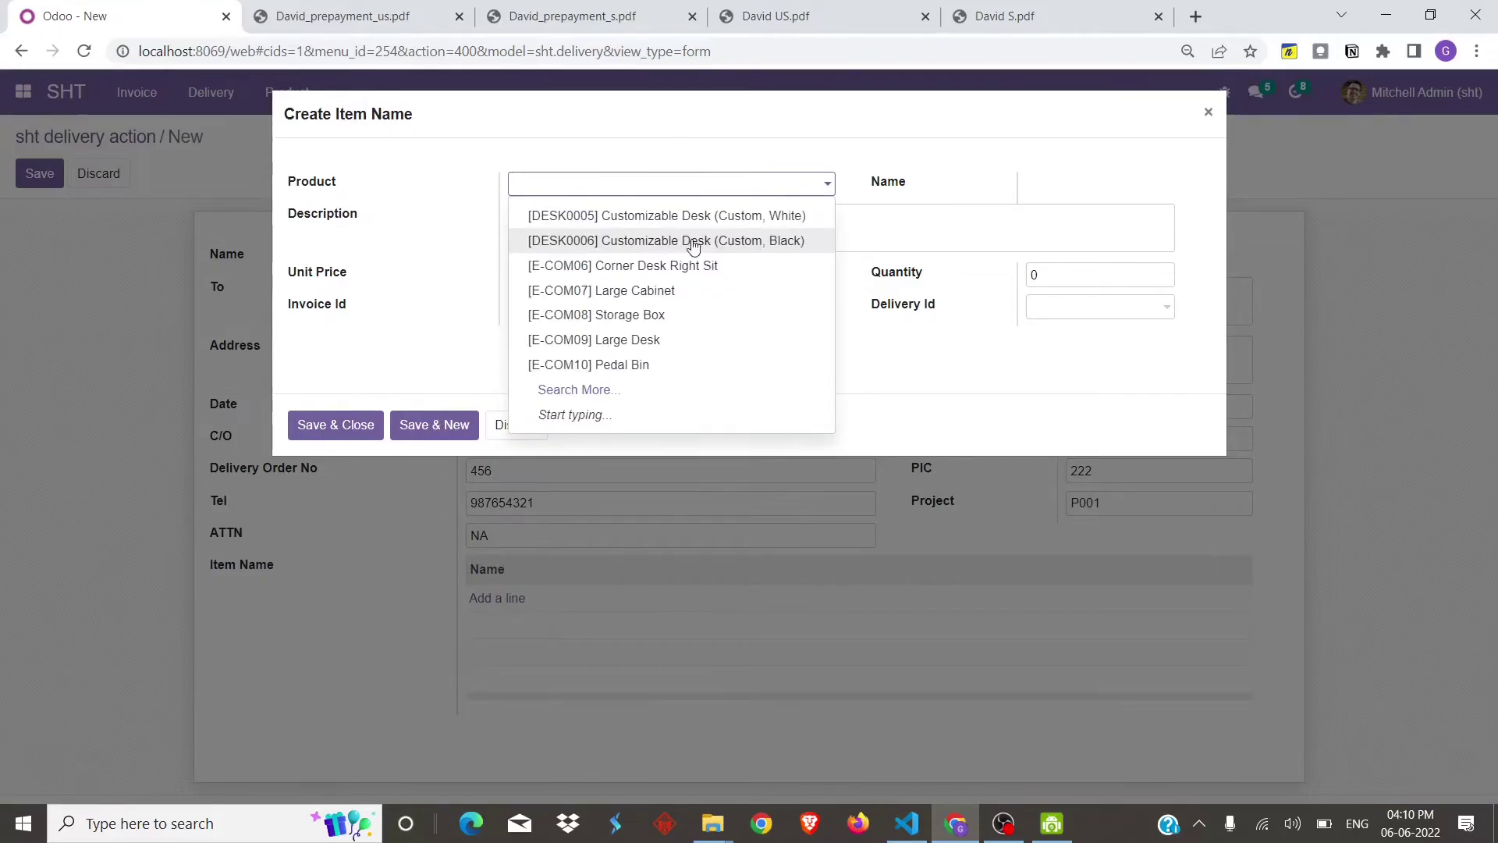
click(724, 242)
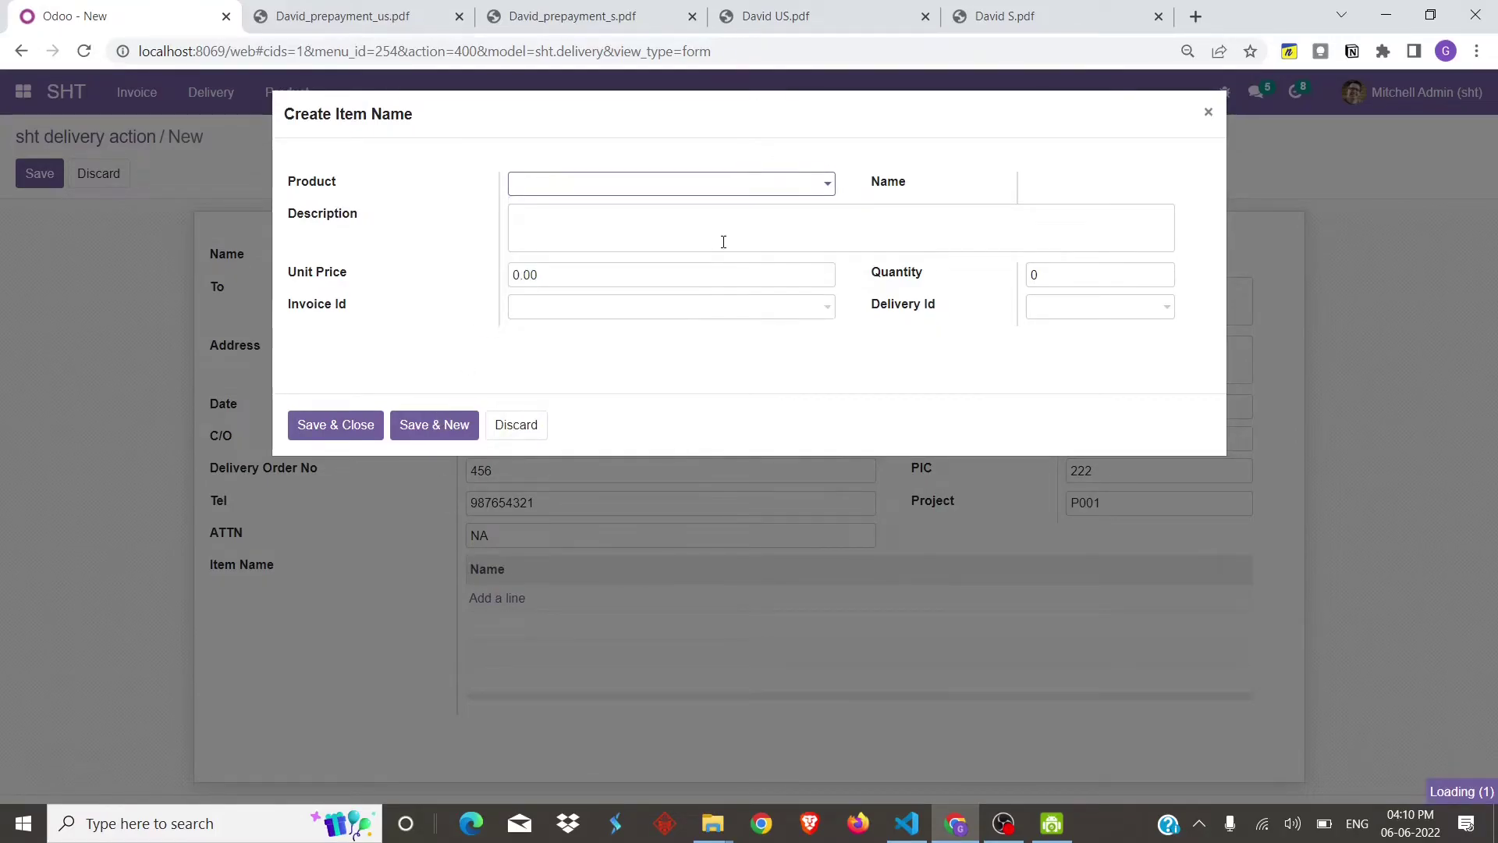
click(826, 224)
text(Custo)
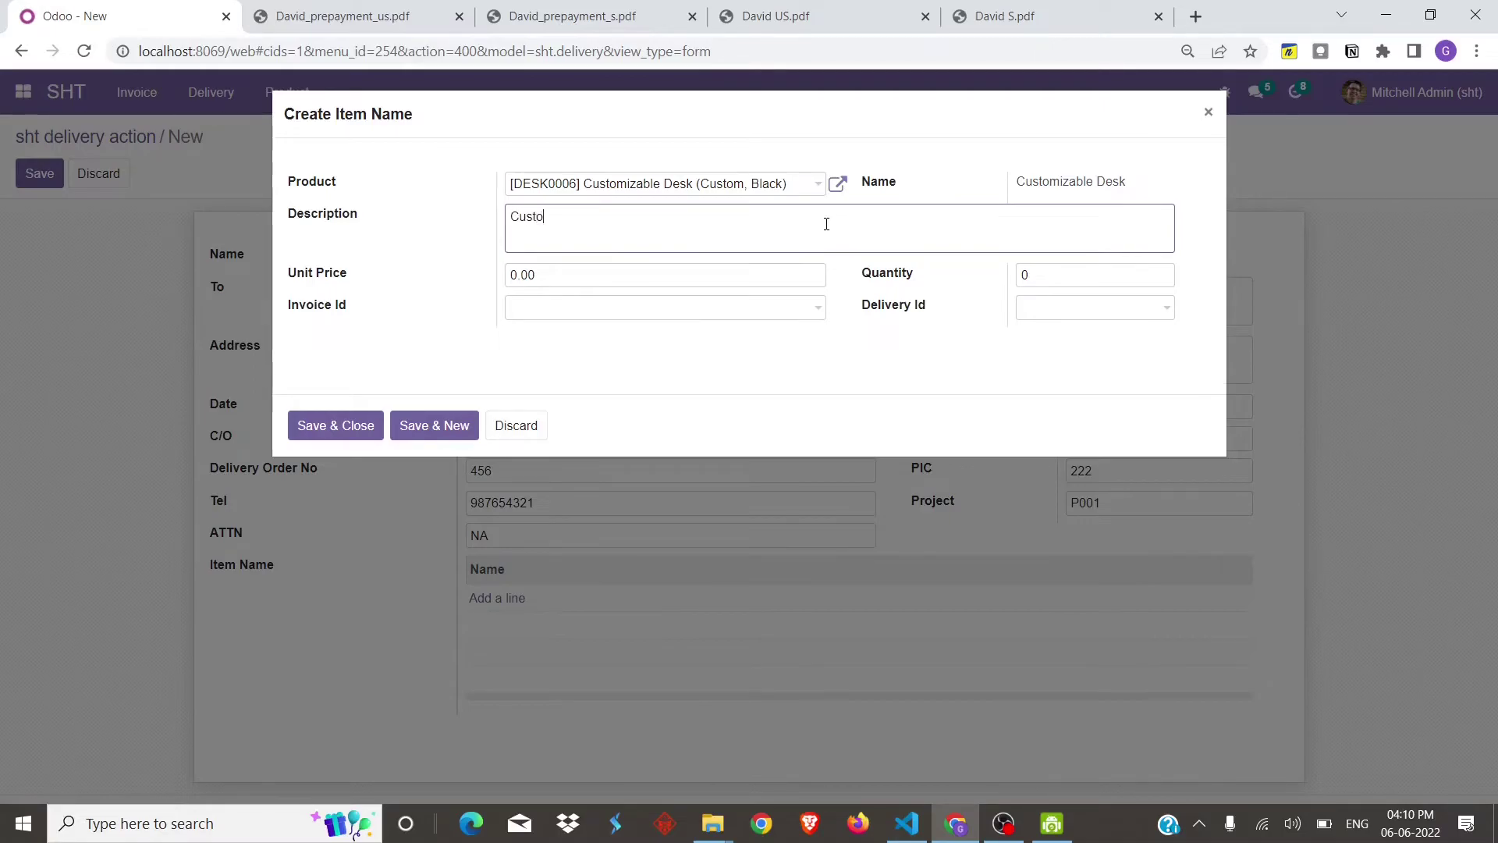
text(m)
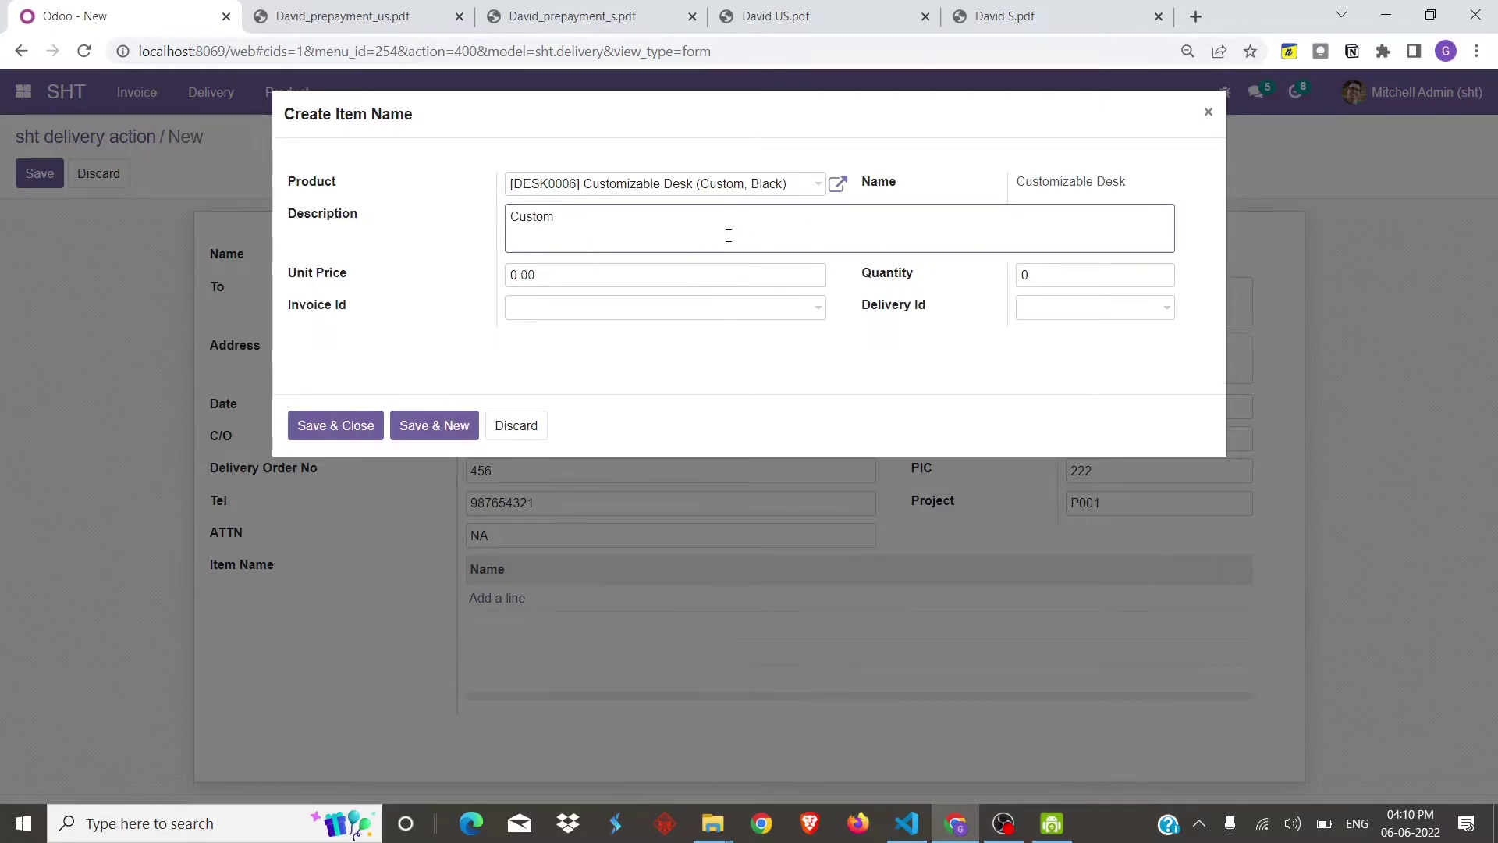
text( Black Desk)
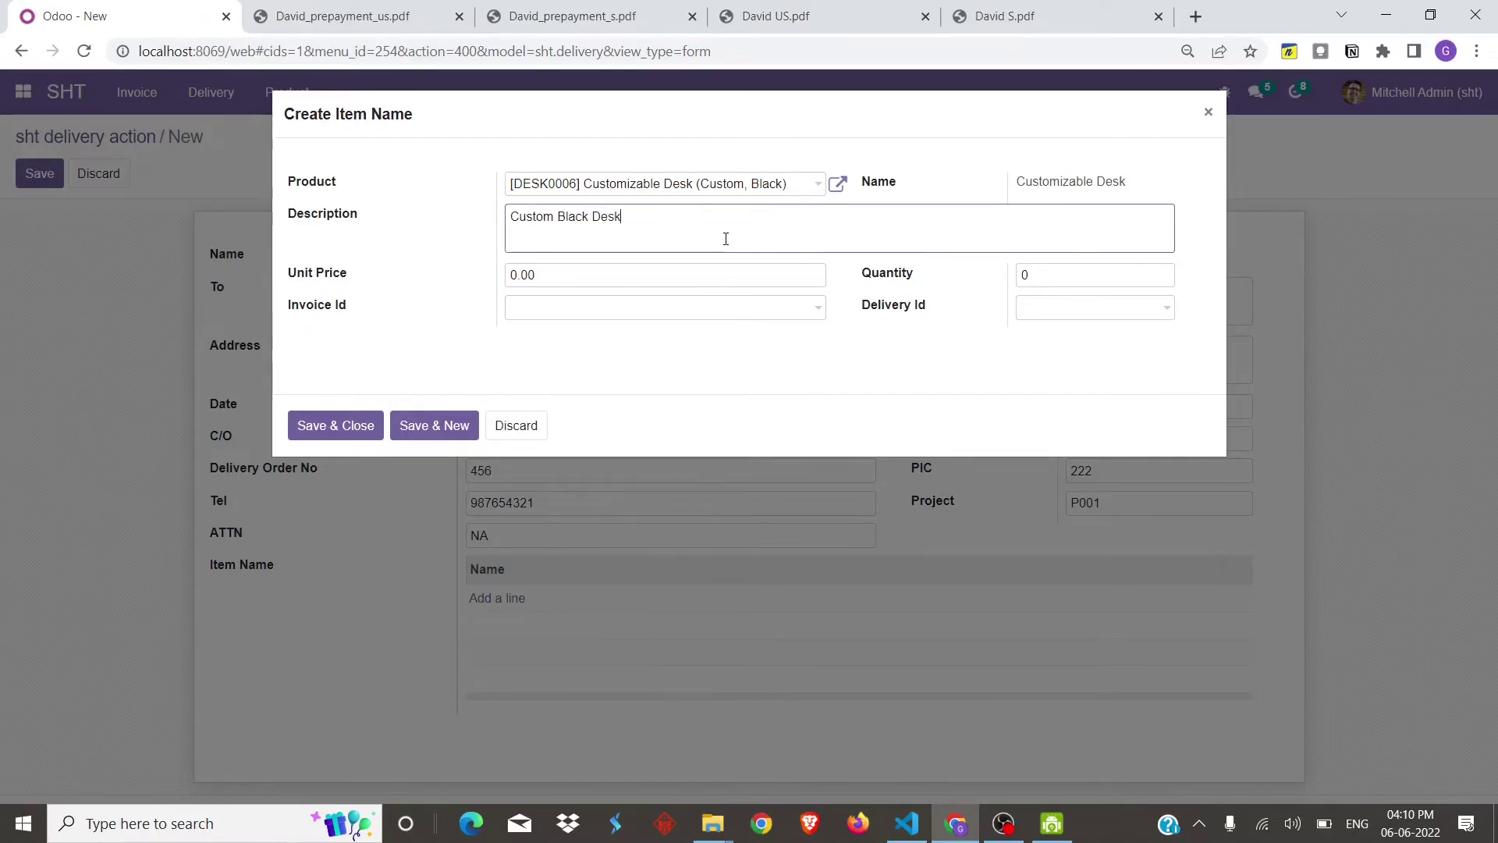
click(653, 271)
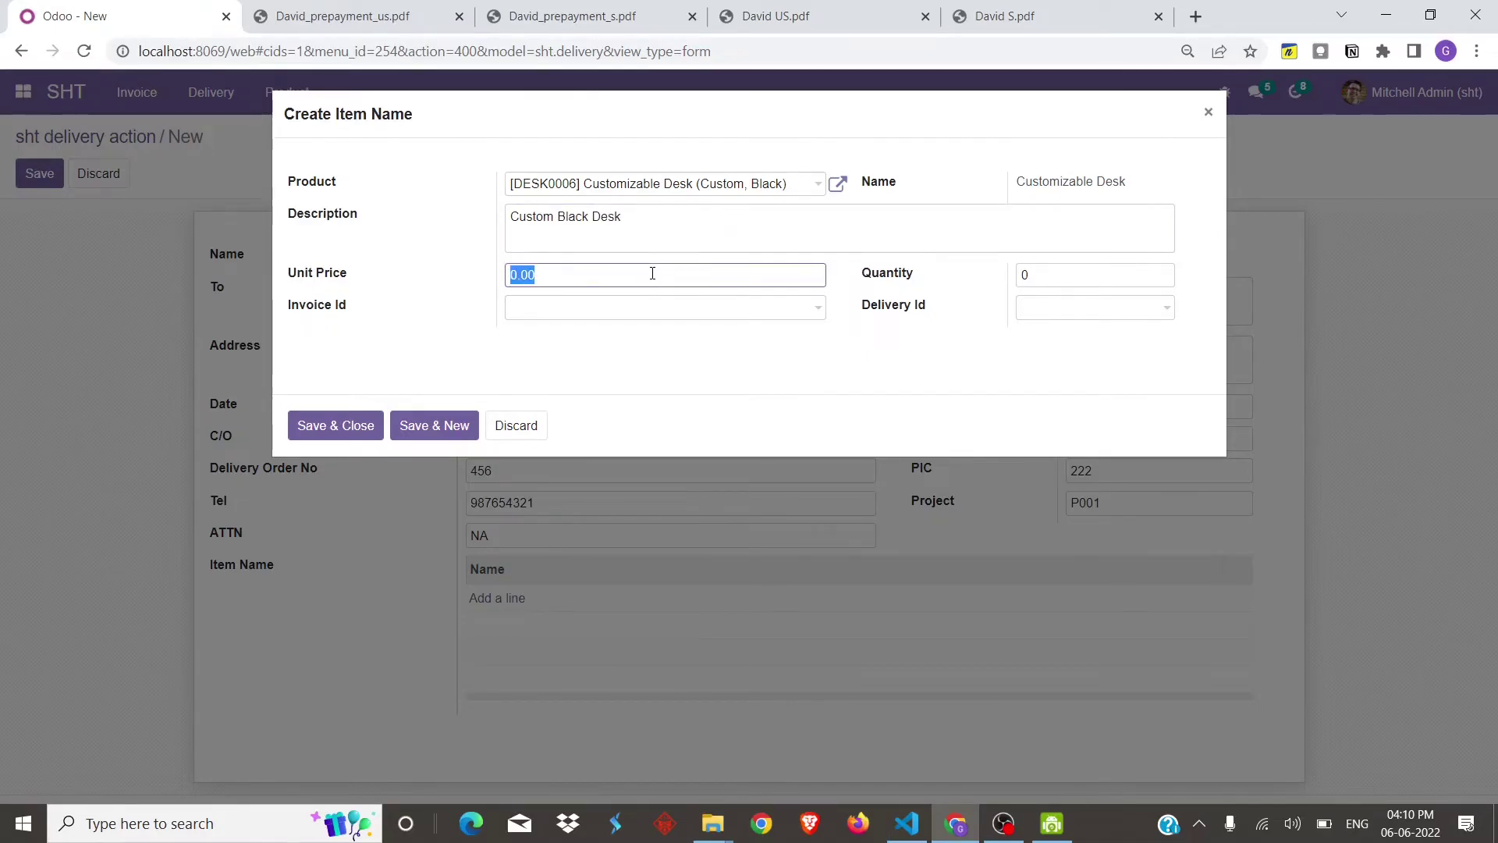
text(600)
click(1048, 284)
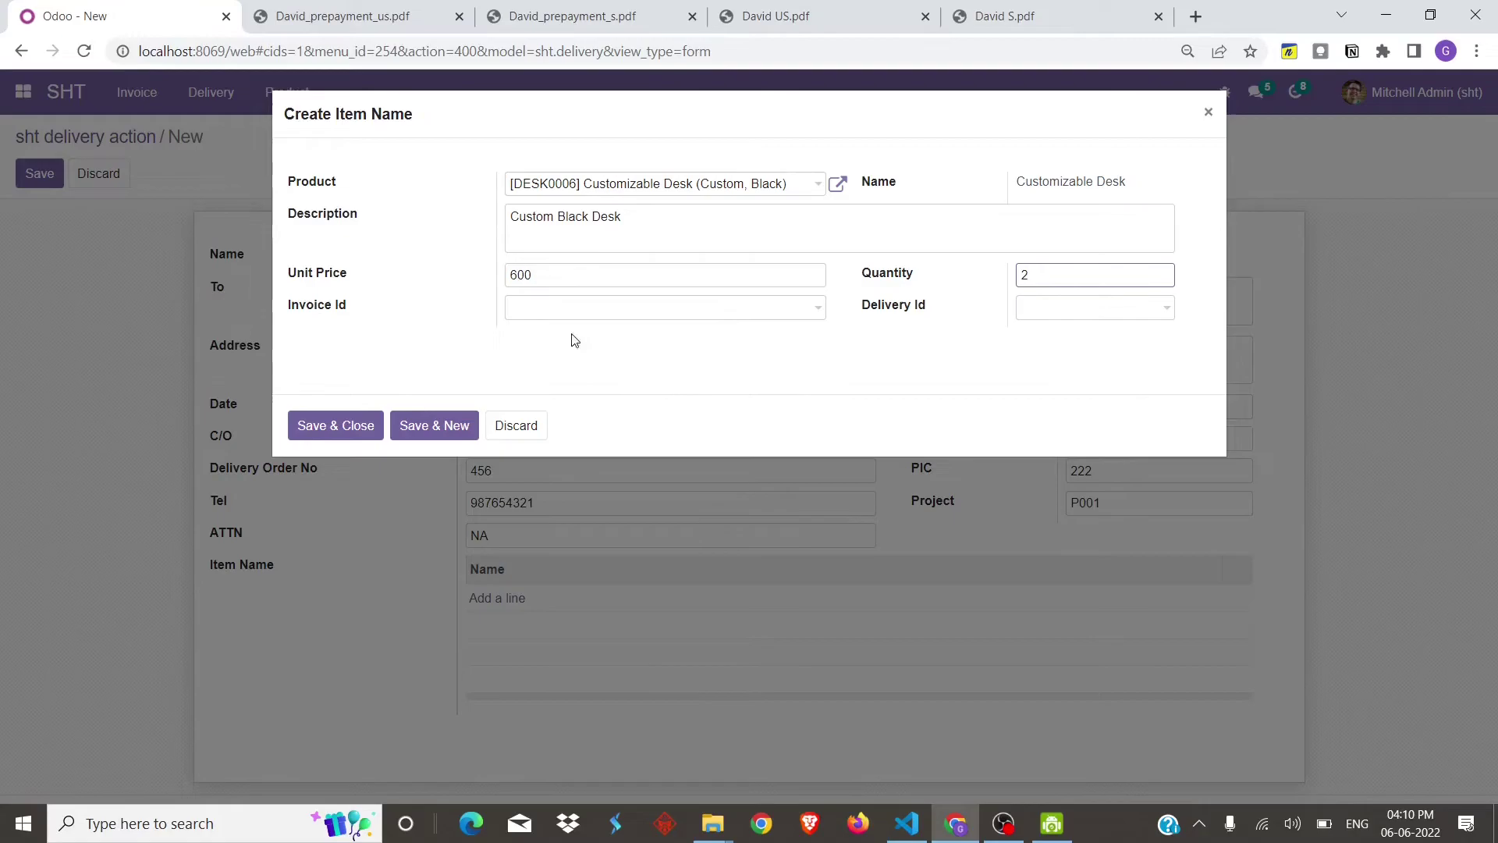
click(320, 428)
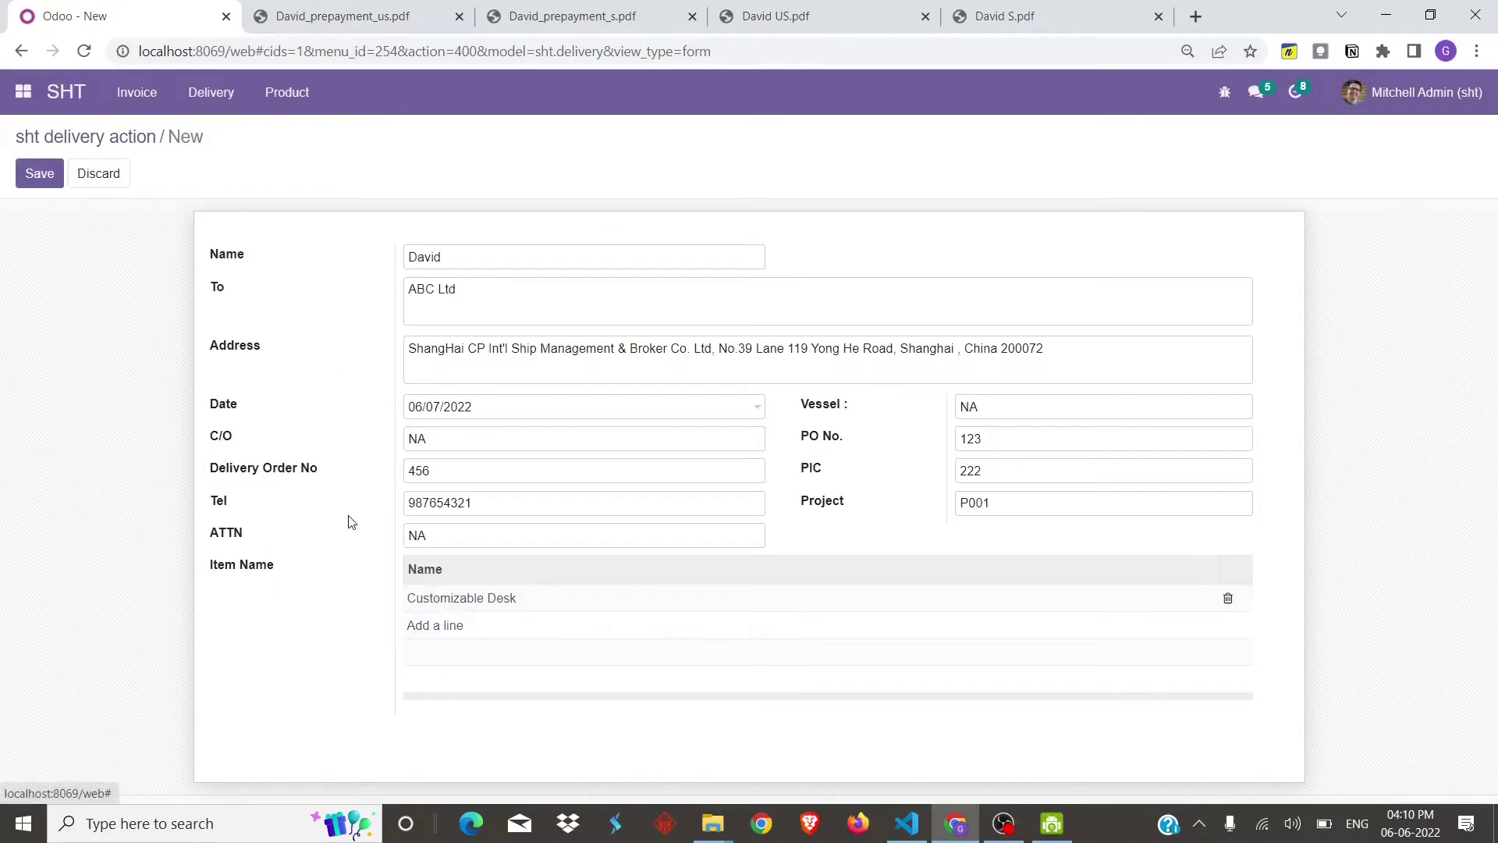
- Save the delivery, print the Delivery report, and review the $1200.0 delivery order PDF
click(39, 176)
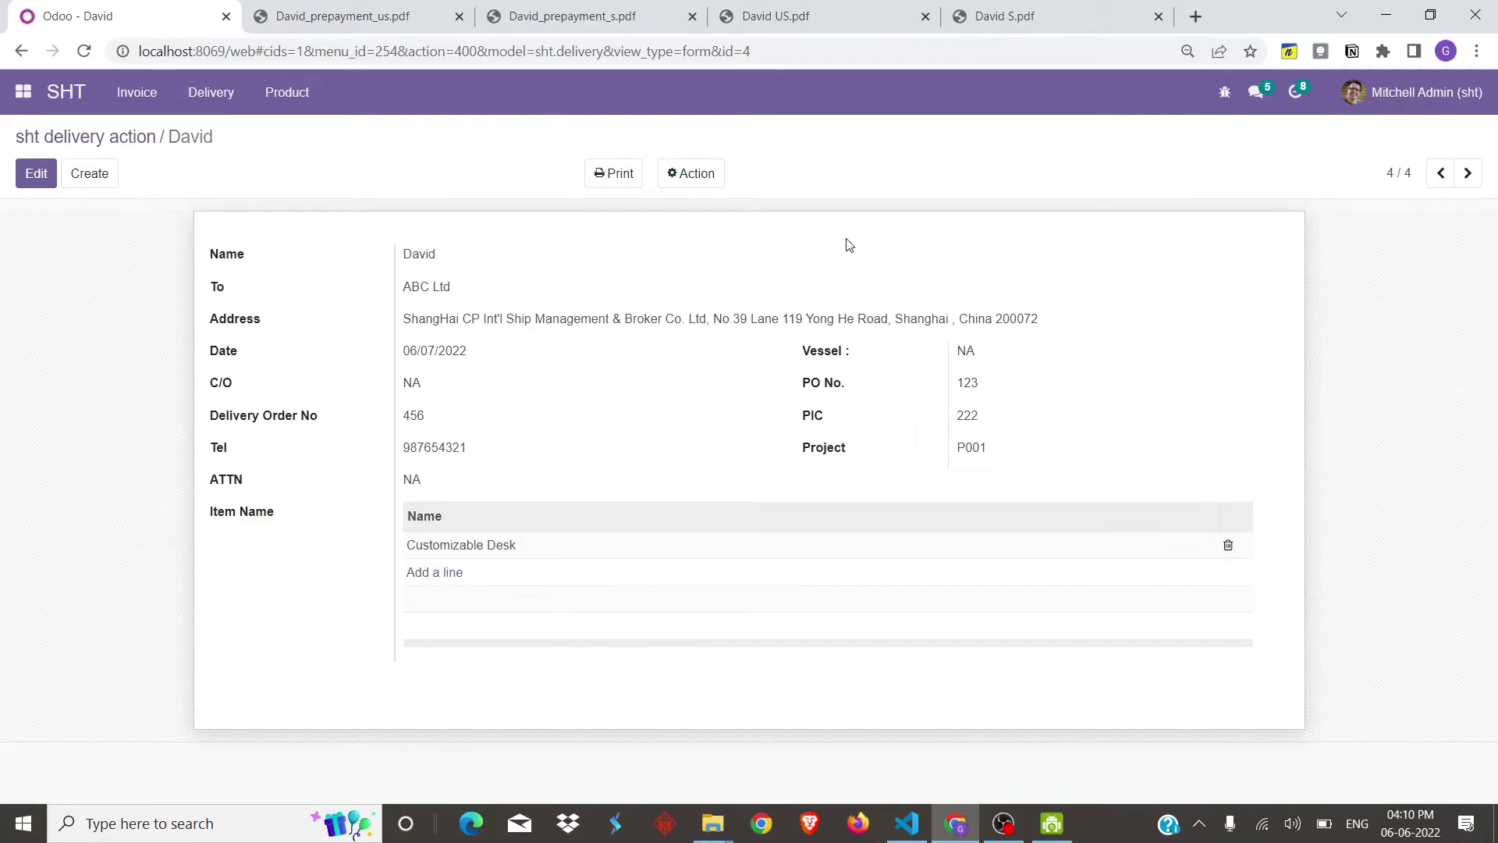
click(612, 174)
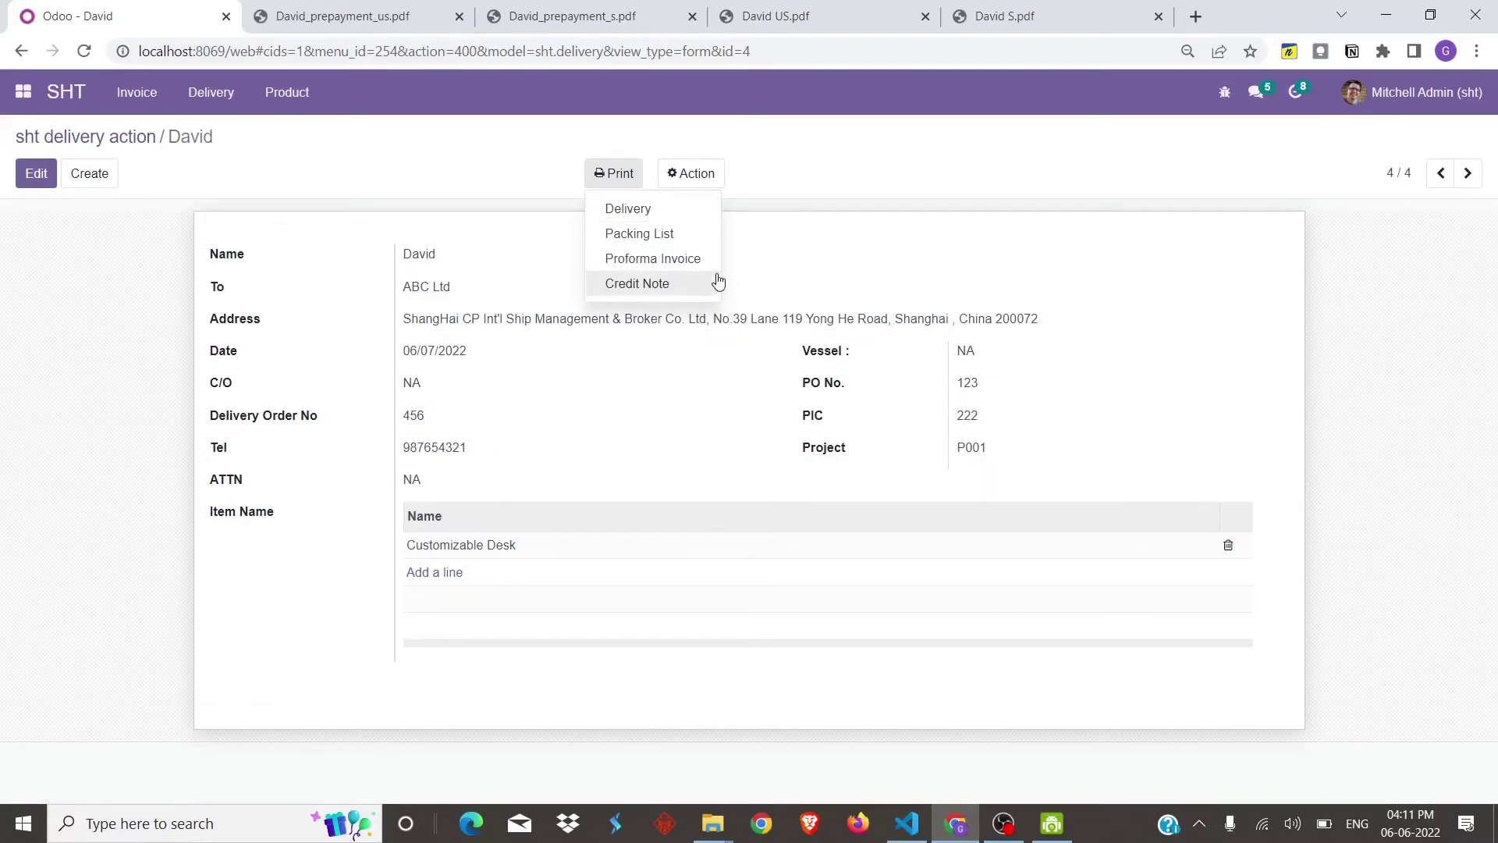
click(687, 217)
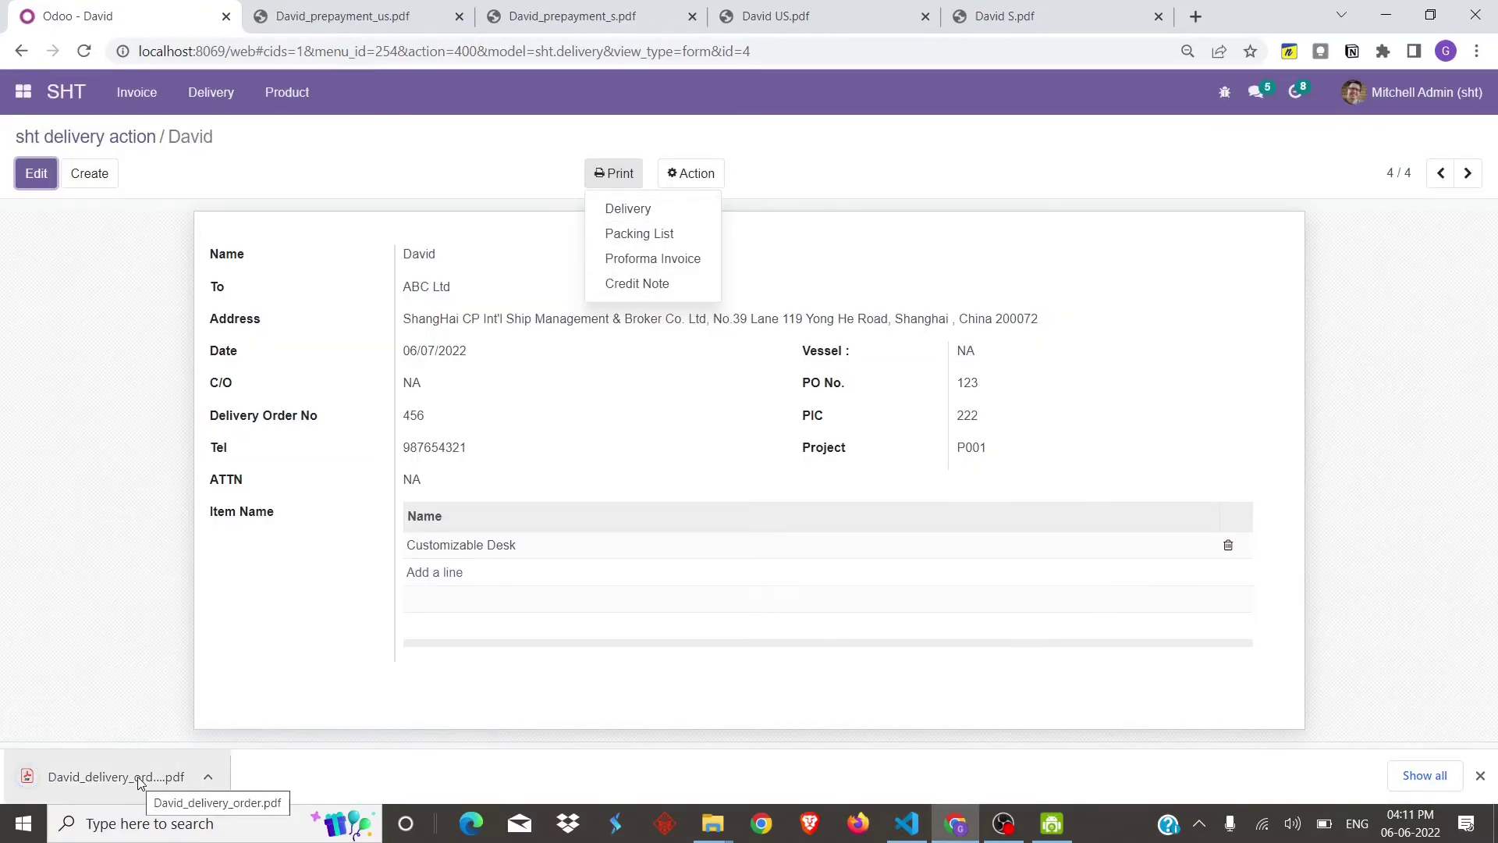
click(140, 778)
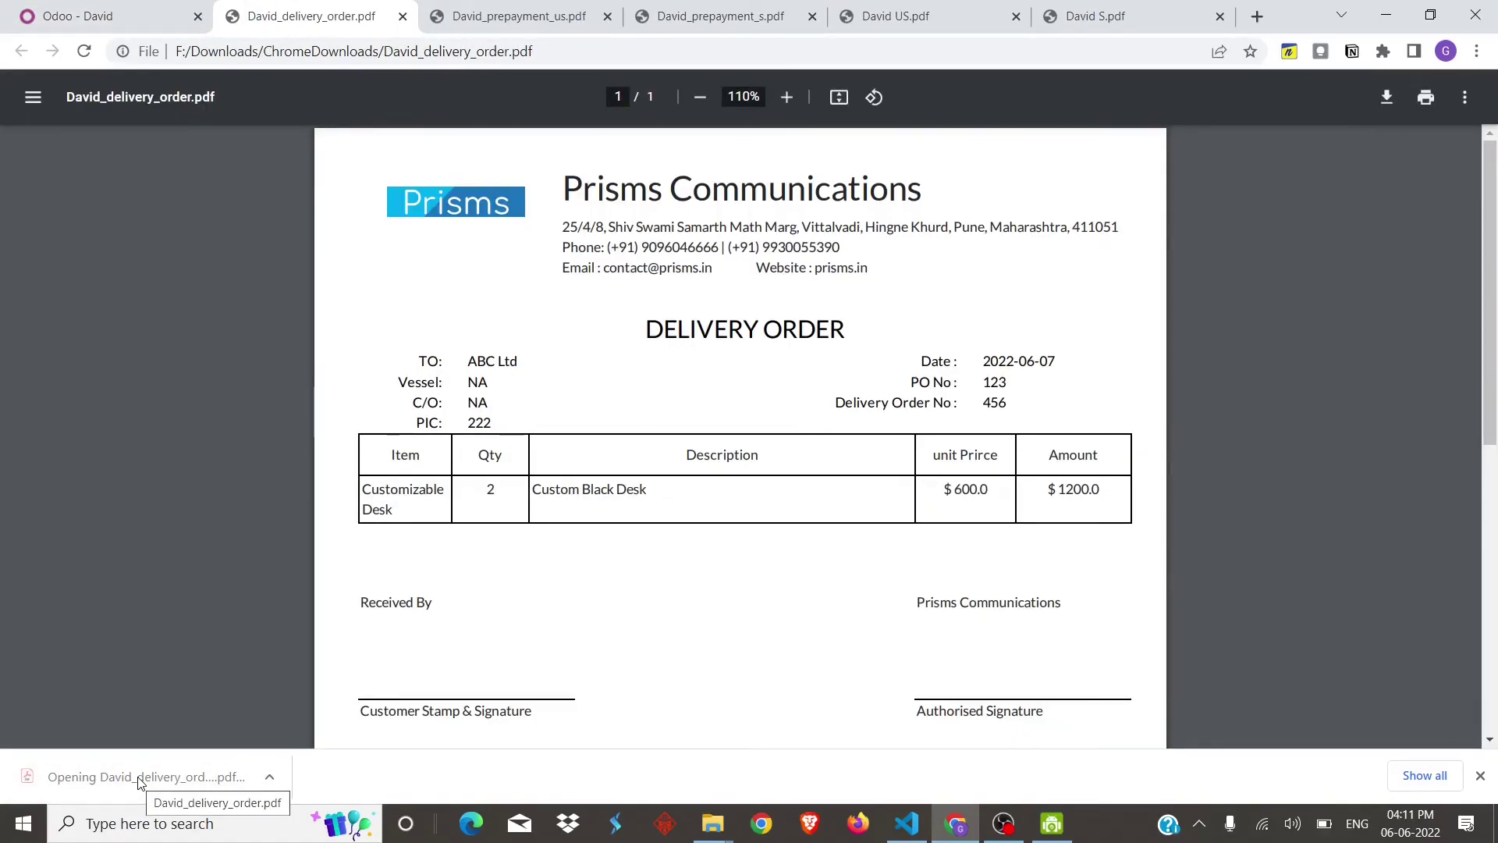
scroll(492, 564, down, 4)
scroll(493, 566, up, 4)
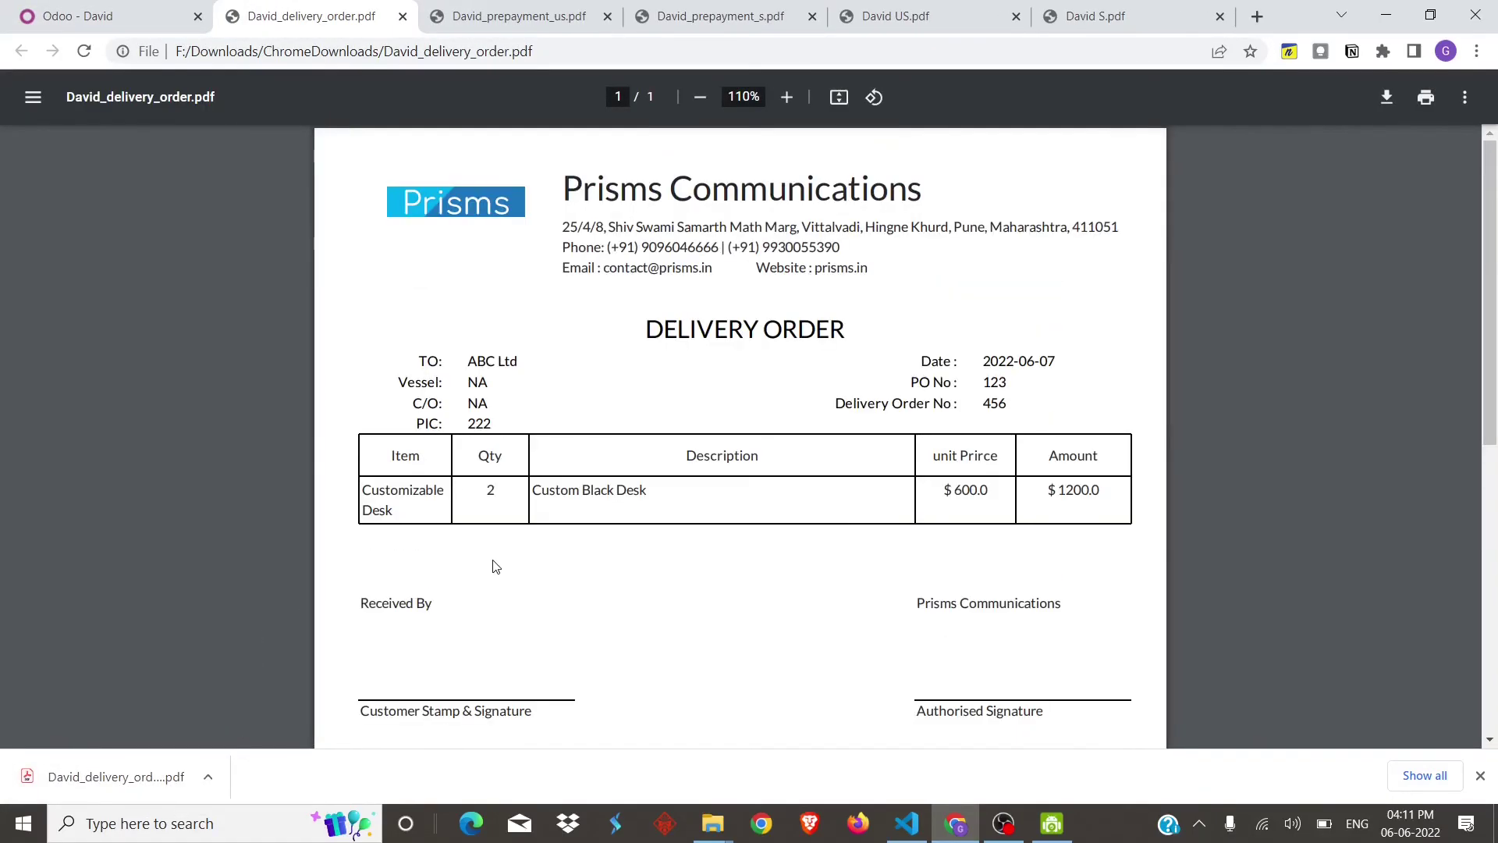
click(109, 16)
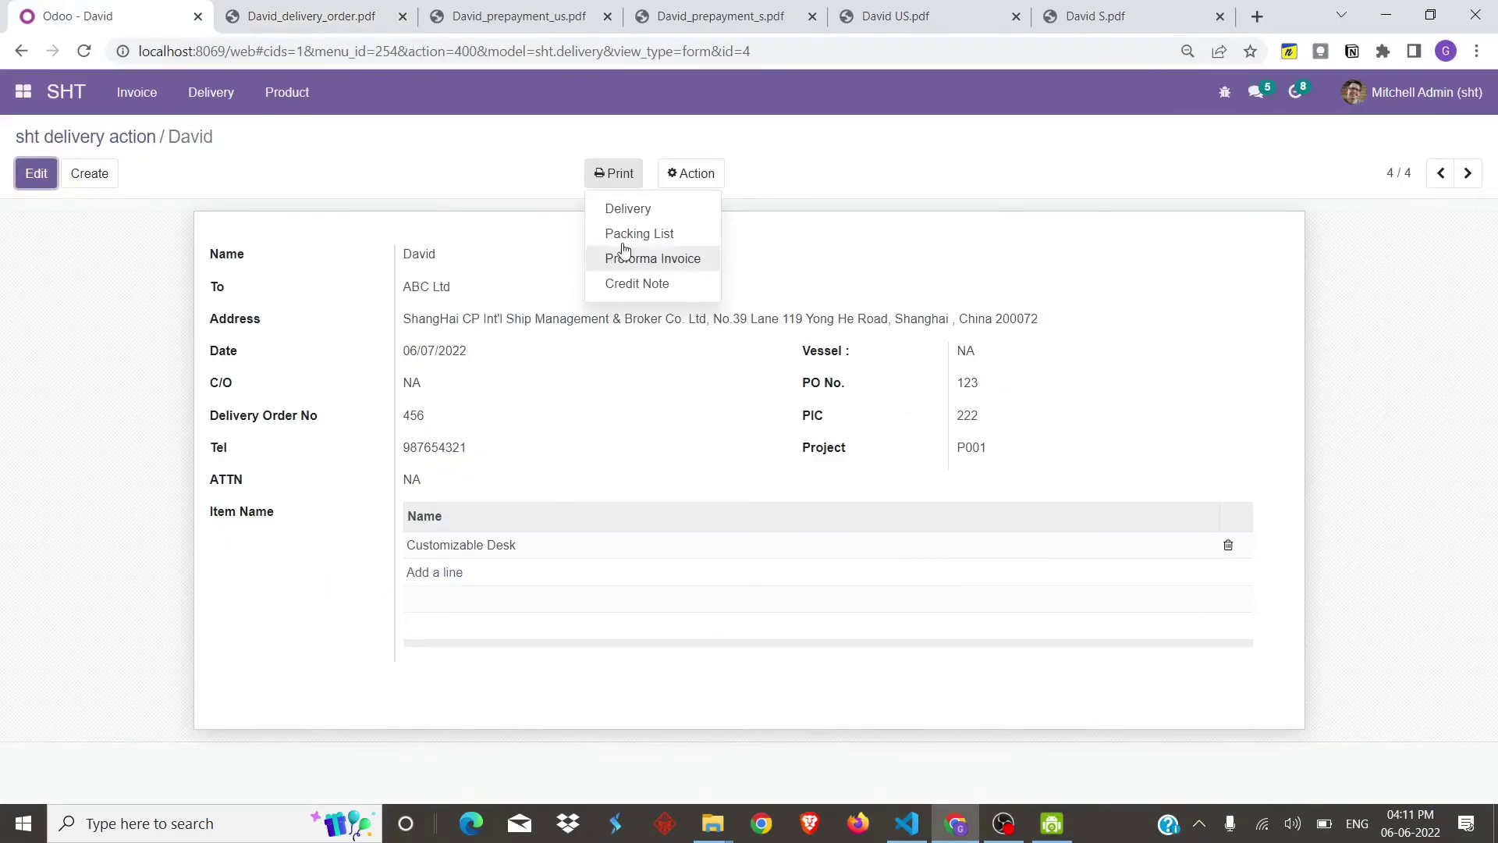